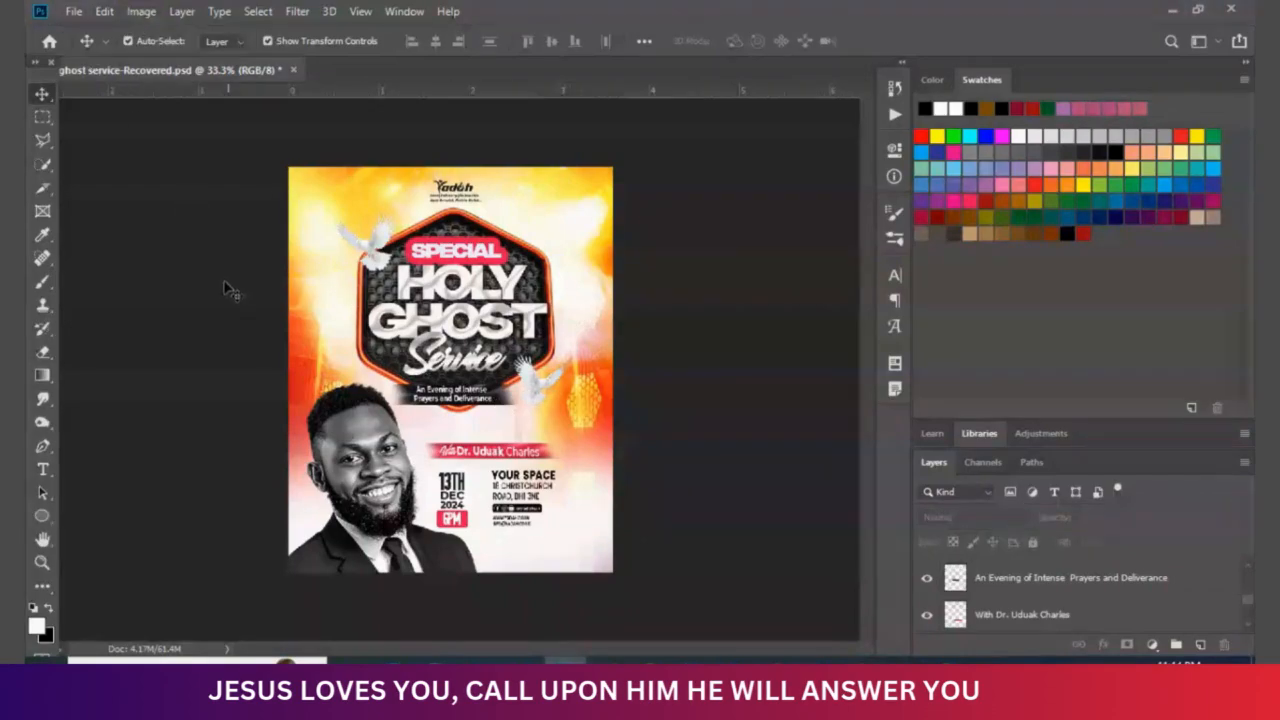
- Create a new portrait document of 1080 x 1350 pixels at 300 pixels/inch, in RGB Color with a white background
left_click(73, 13)
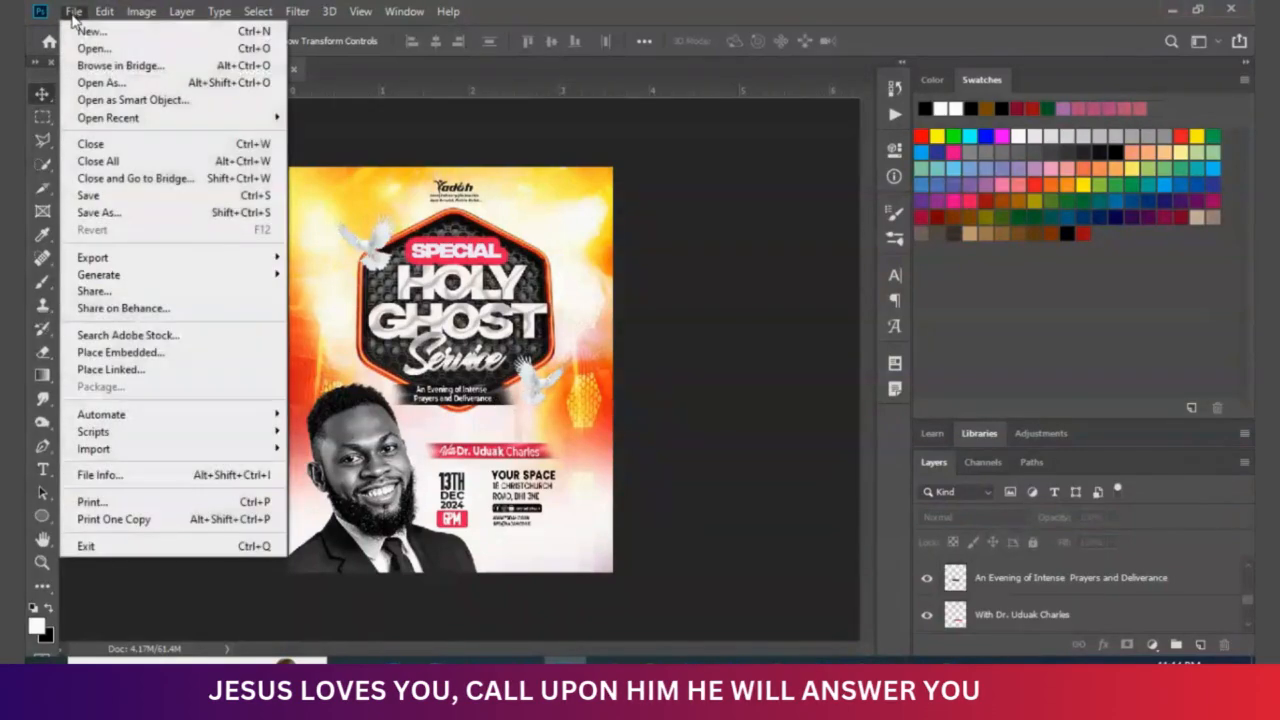
key("Escape")
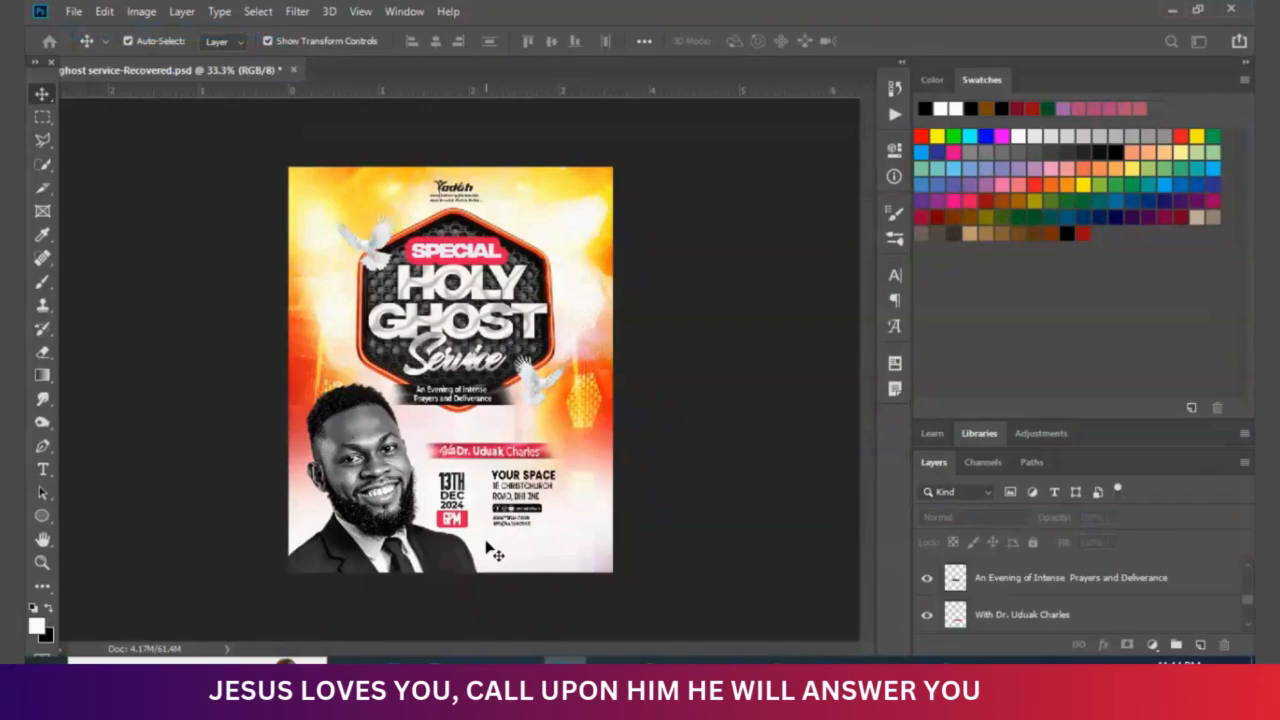
key("ctrl+n")
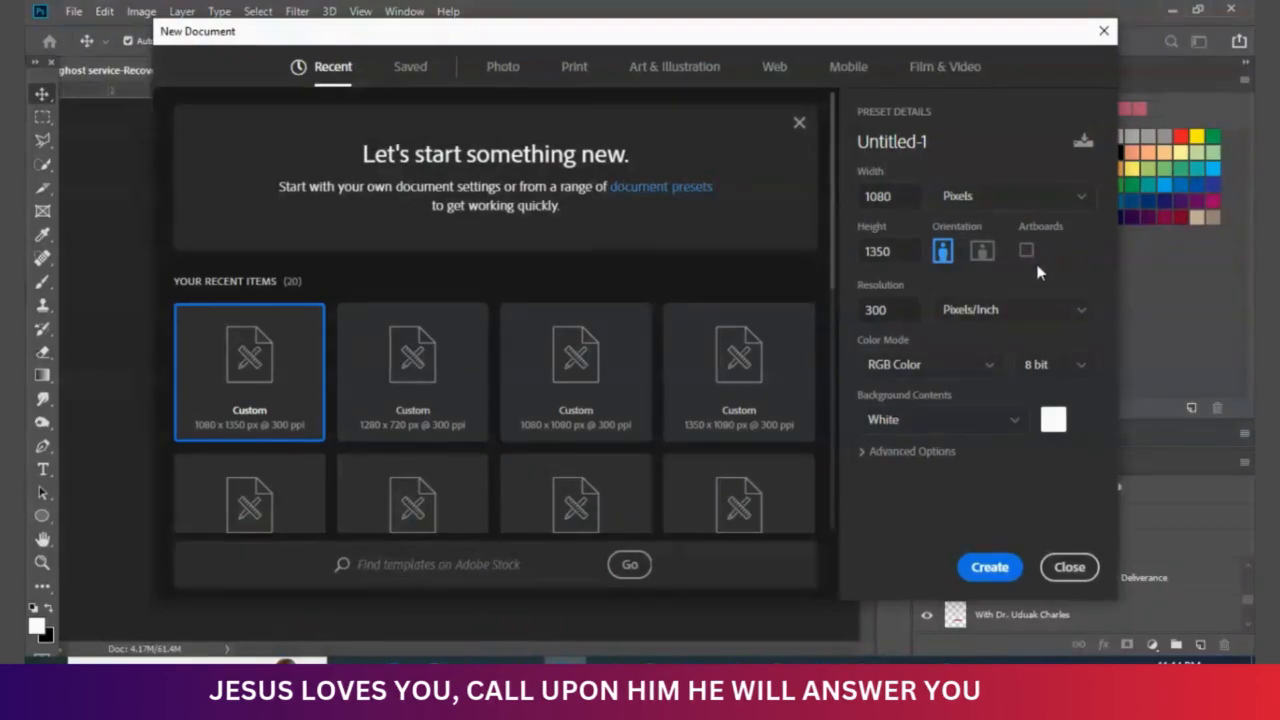
left_click(916, 199)
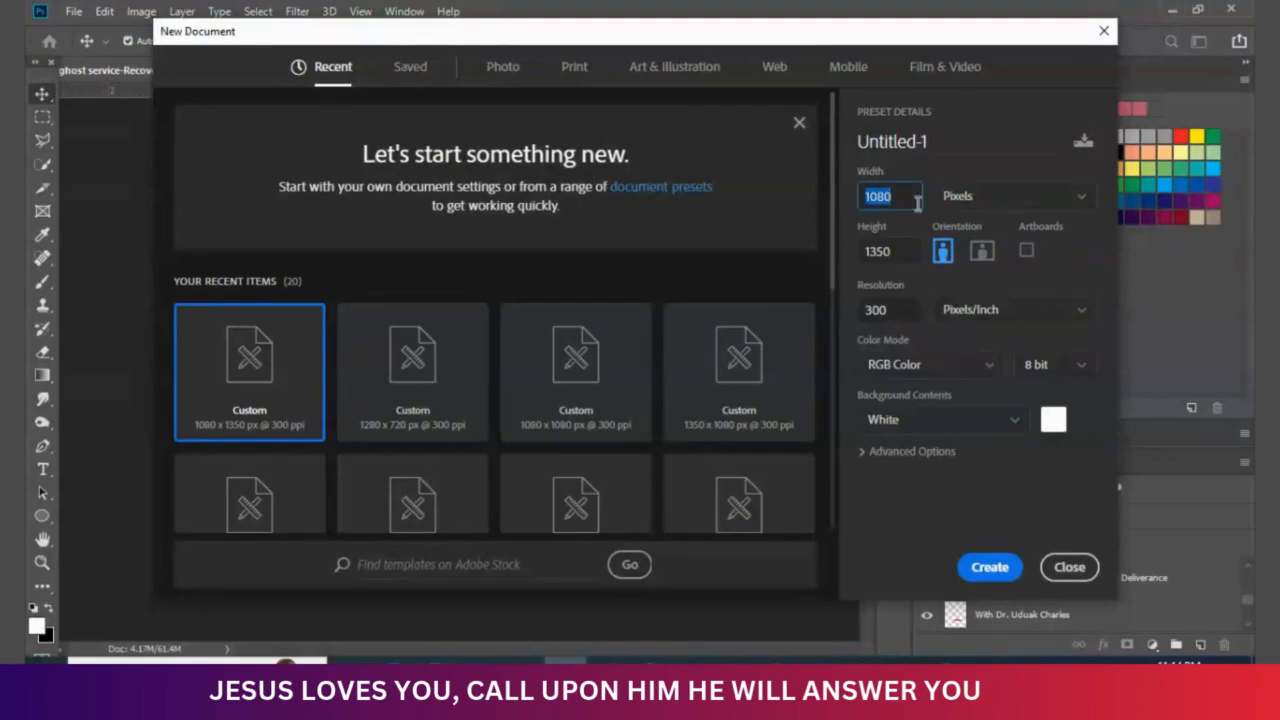
left_click(908, 256)
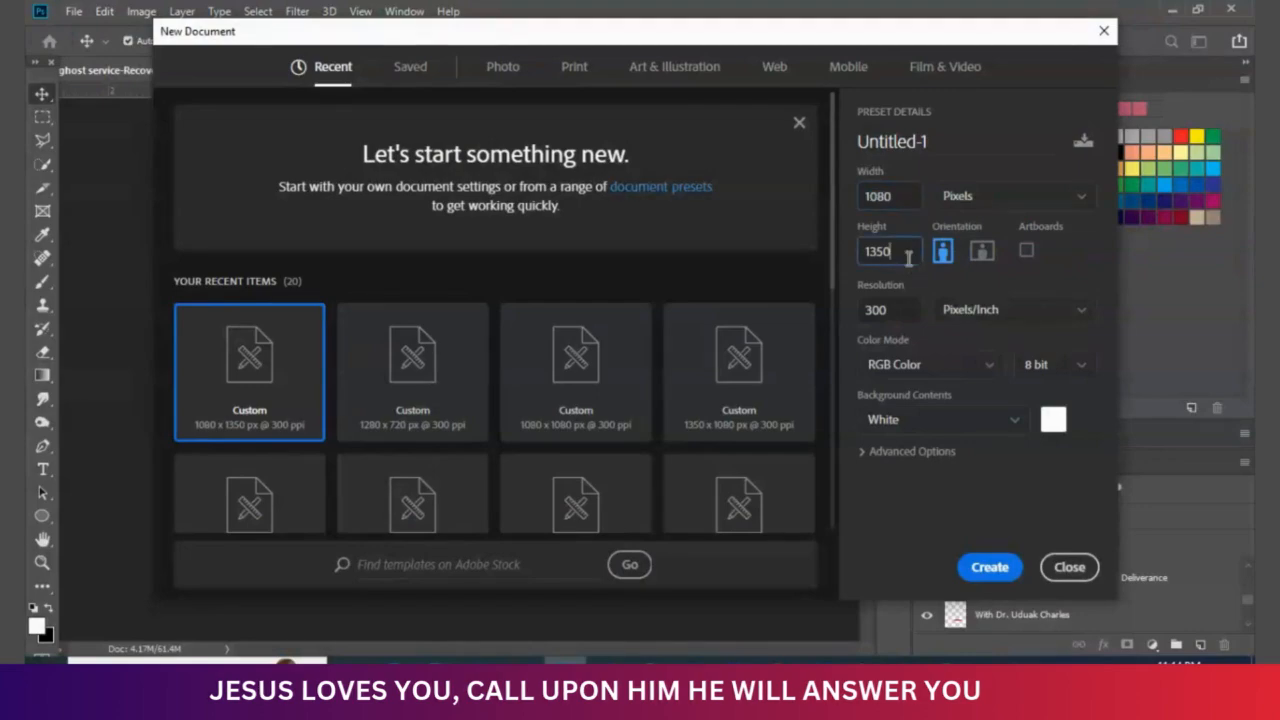
double_click(908, 256)
left_click(911, 199)
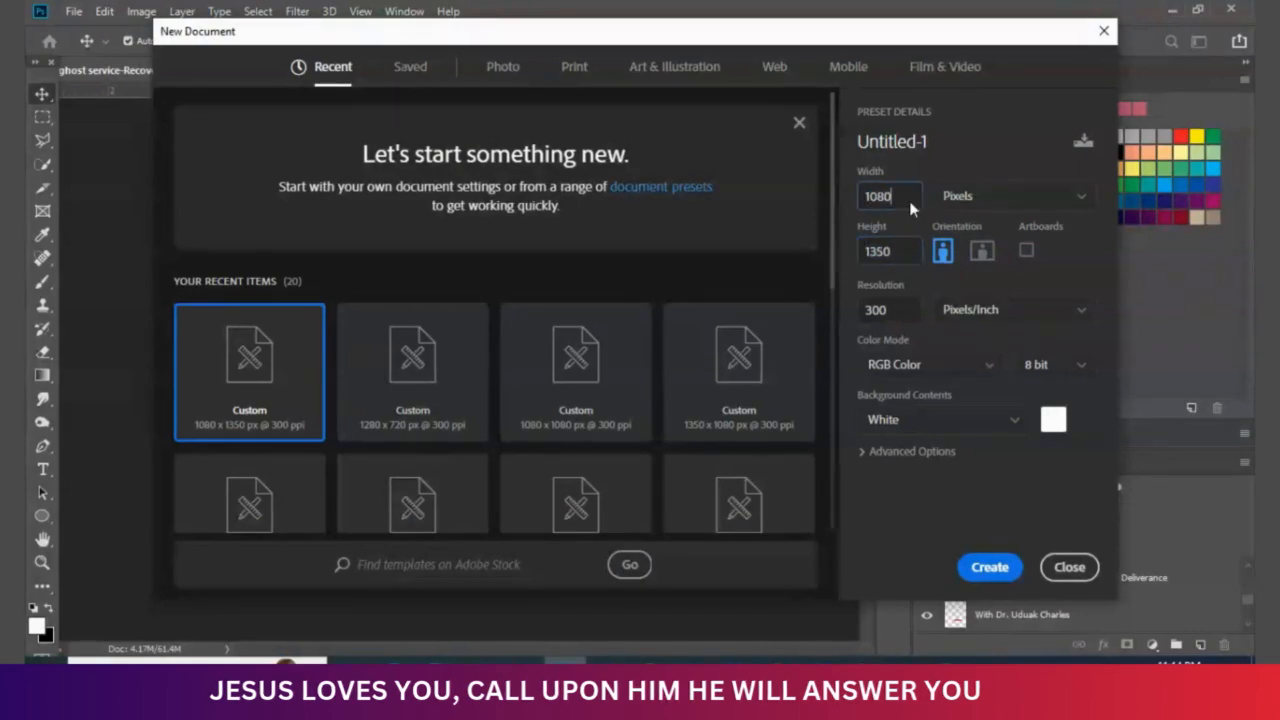
left_click(1054, 208)
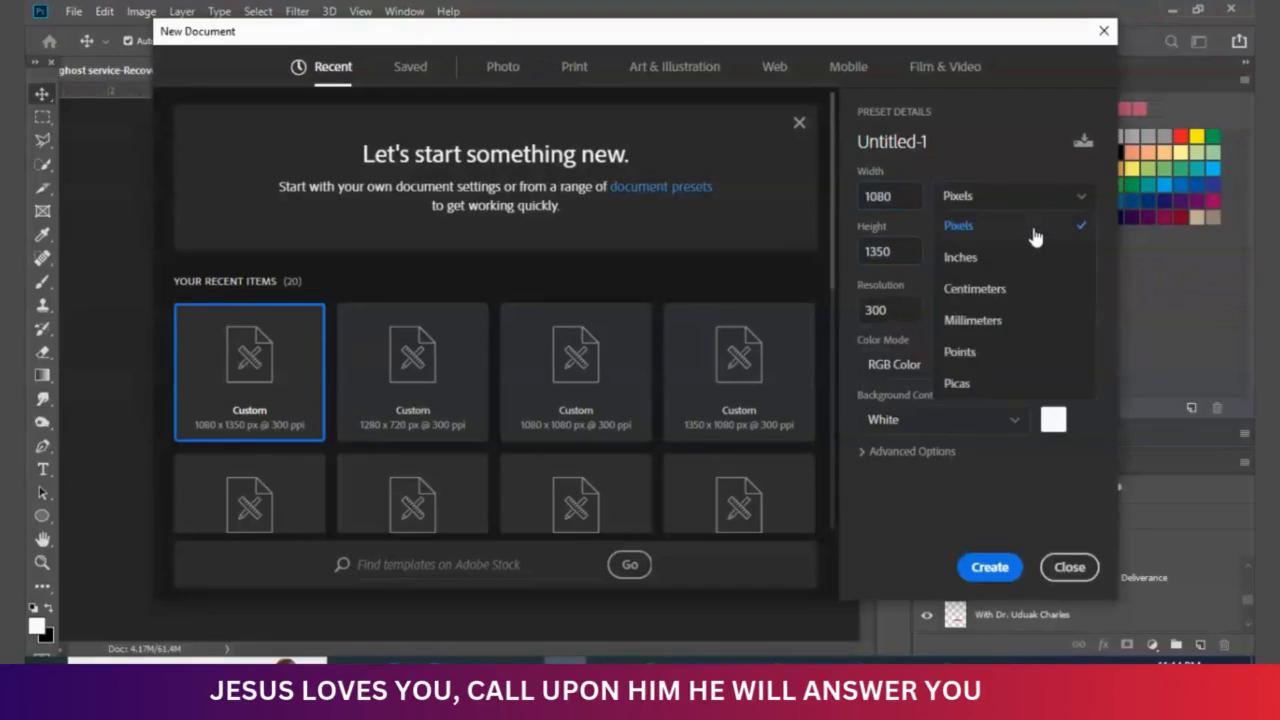
left_click(1036, 236)
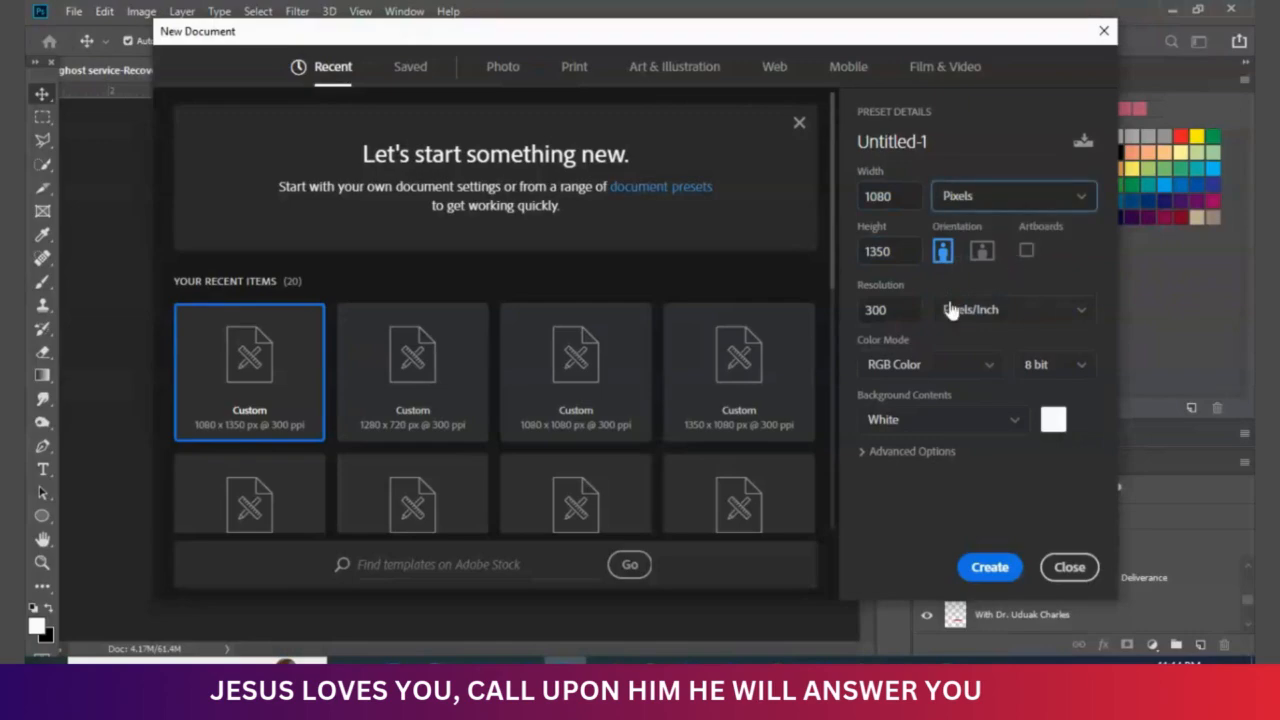
left_click(903, 310)
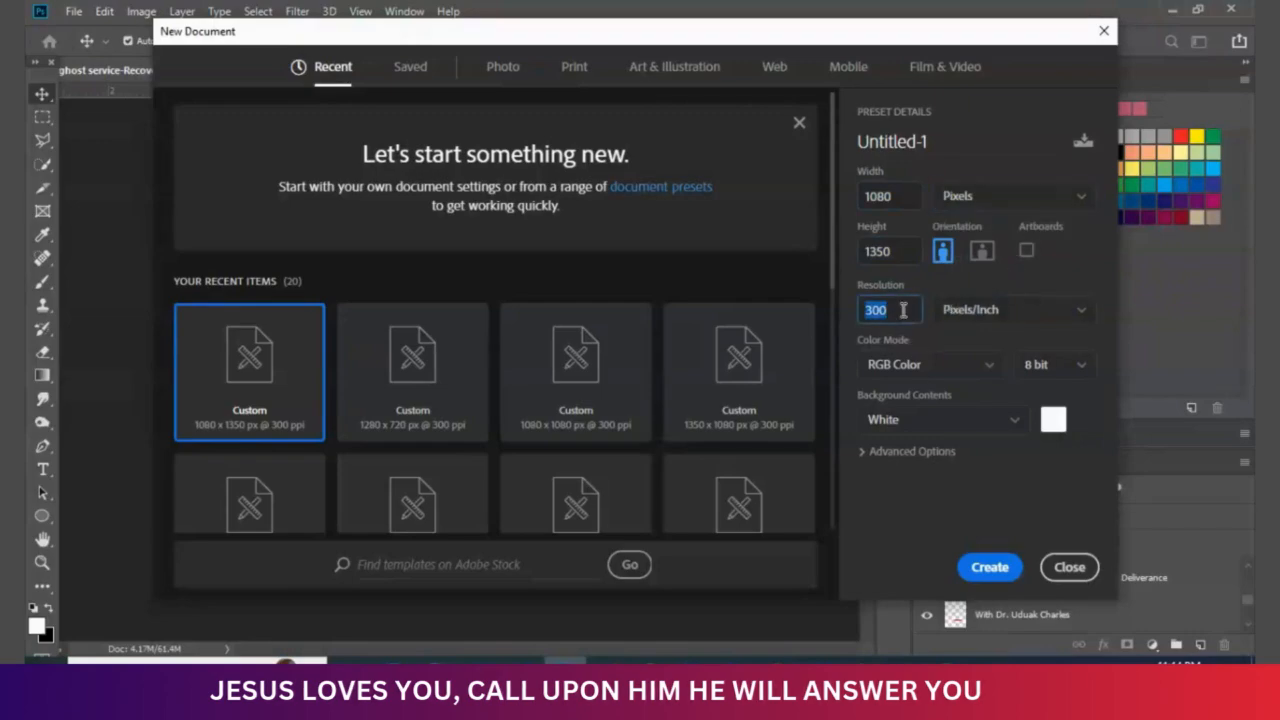
left_click(910, 204)
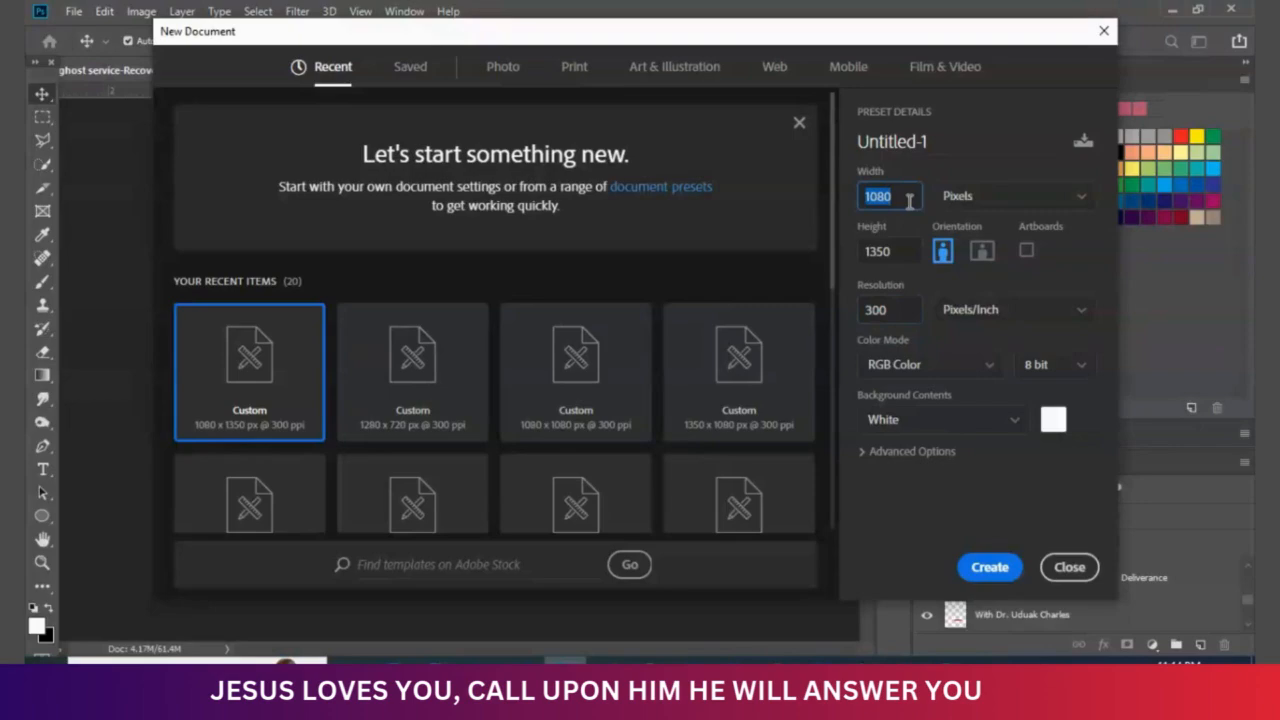
left_click(897, 259)
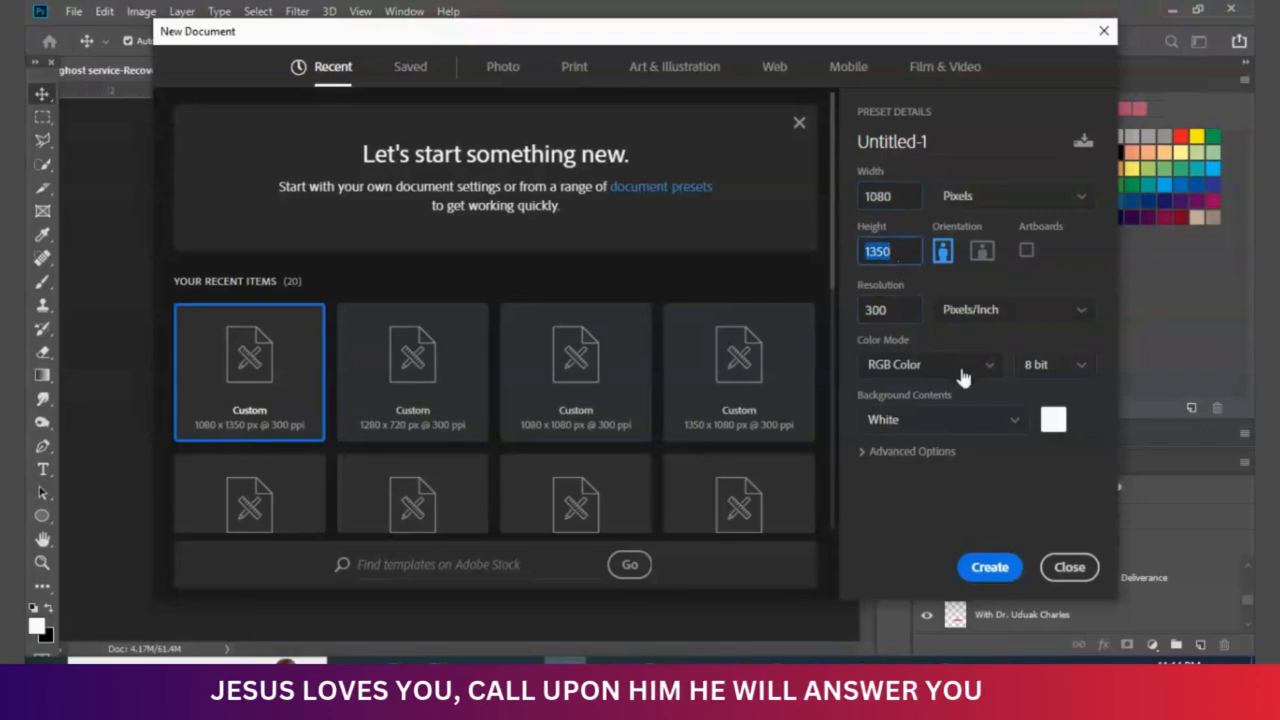
left_click(916, 514)
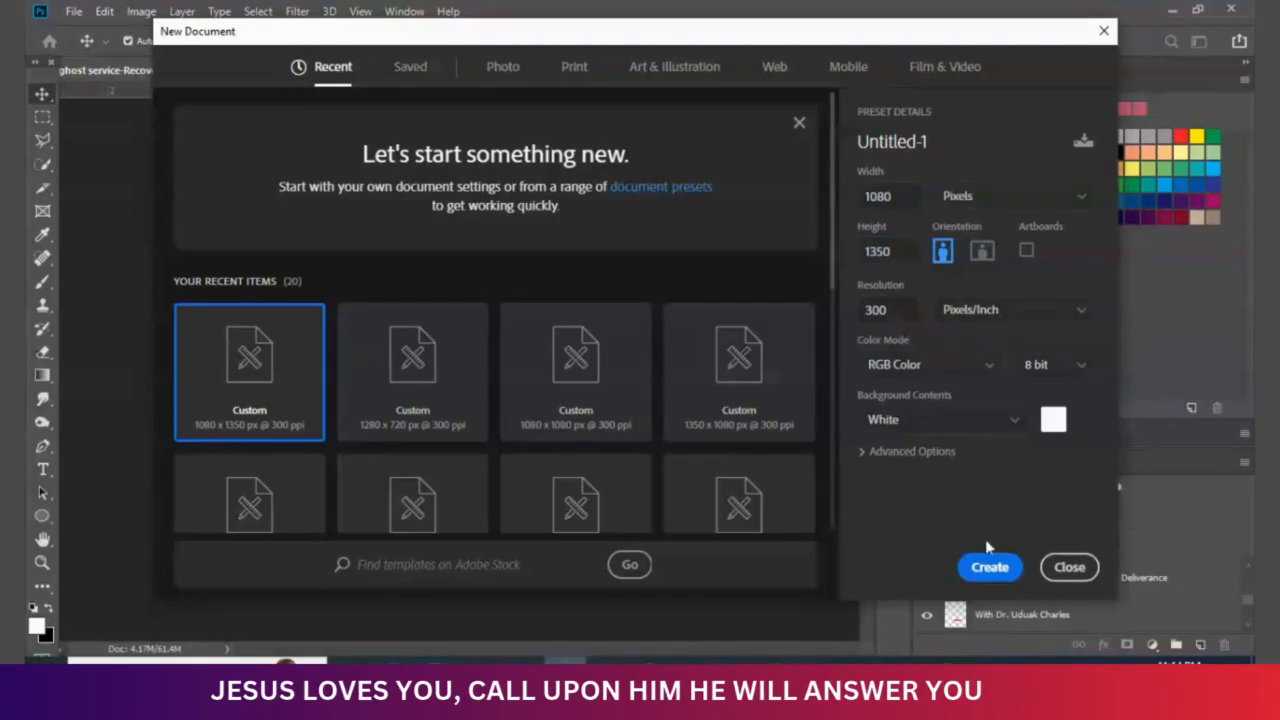
left_click(989, 568)
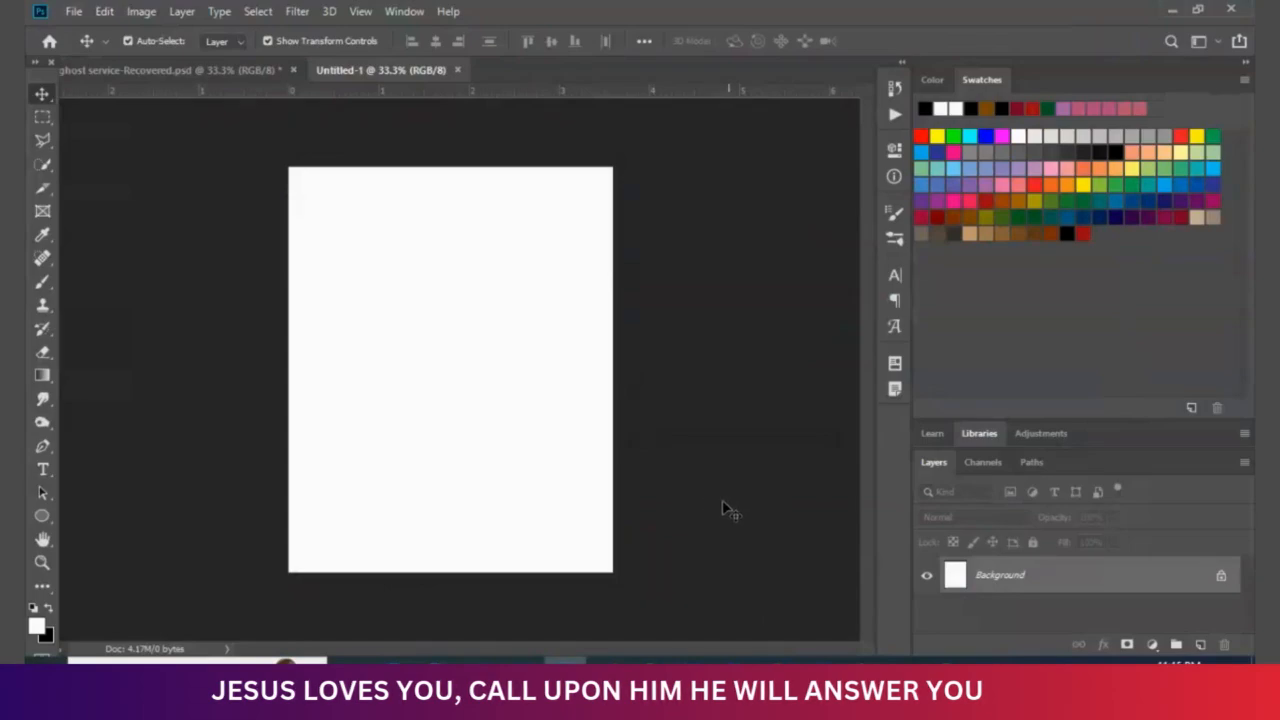
- Place the 1ST Background image from the Class Work folder into the blank document and enlarge it to cover the full canvas
left_click(520, 680)
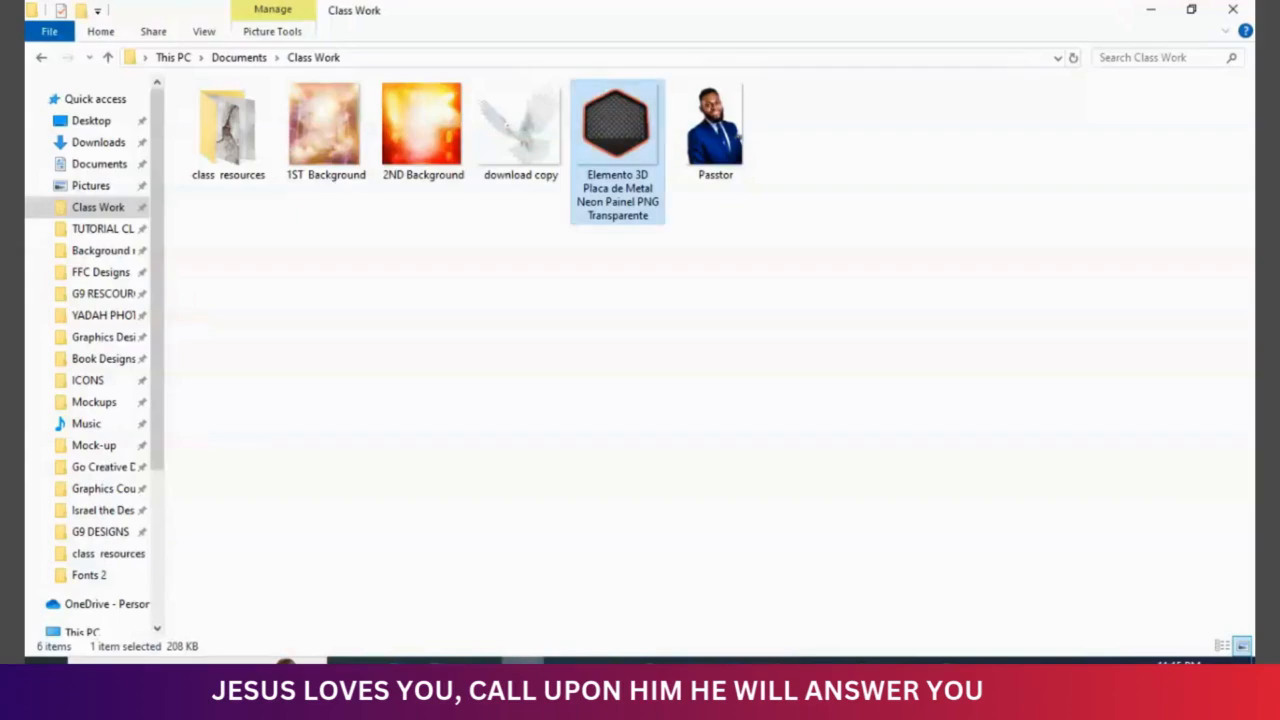
left_click(315, 133)
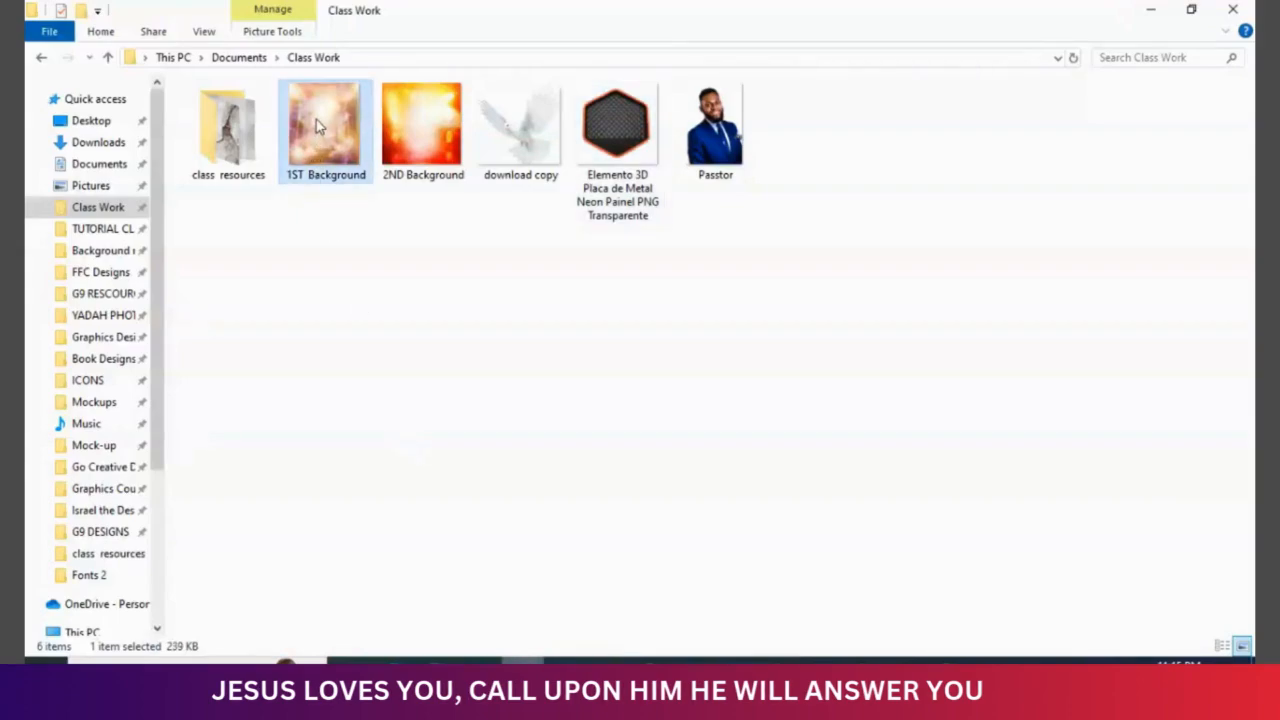
left_click_drag(318, 125, 477, 469)
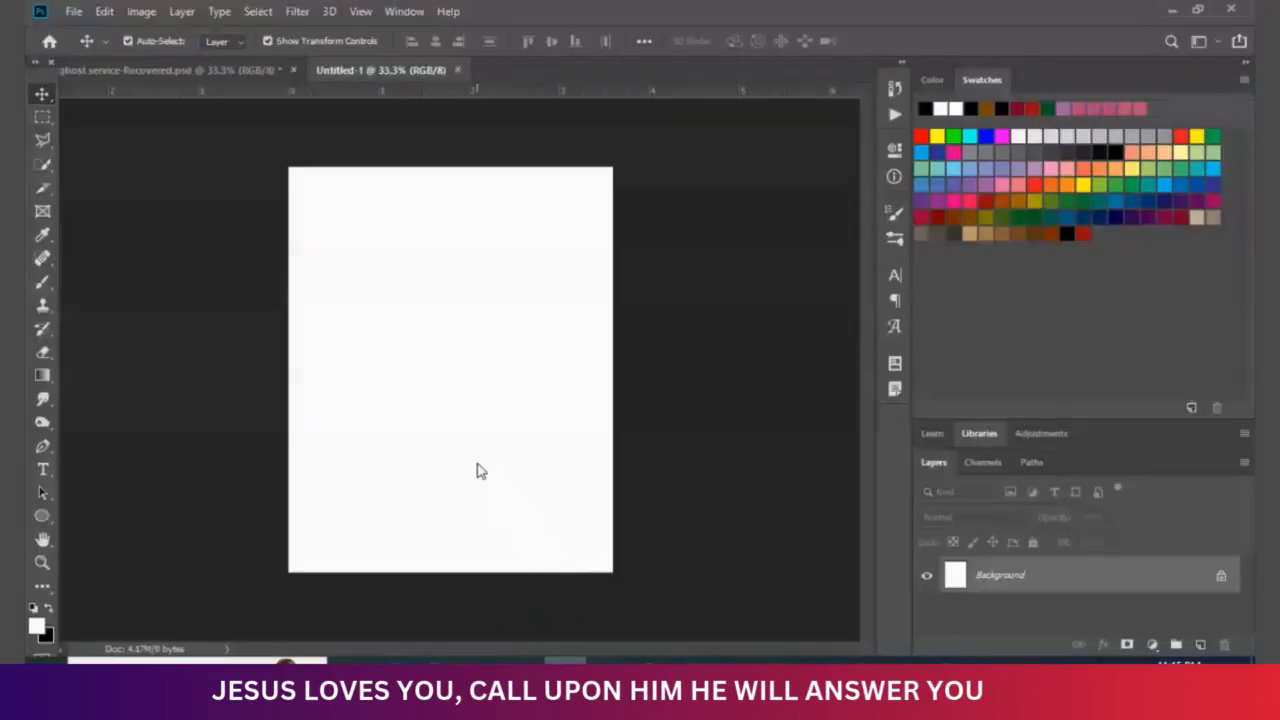
key("Return")
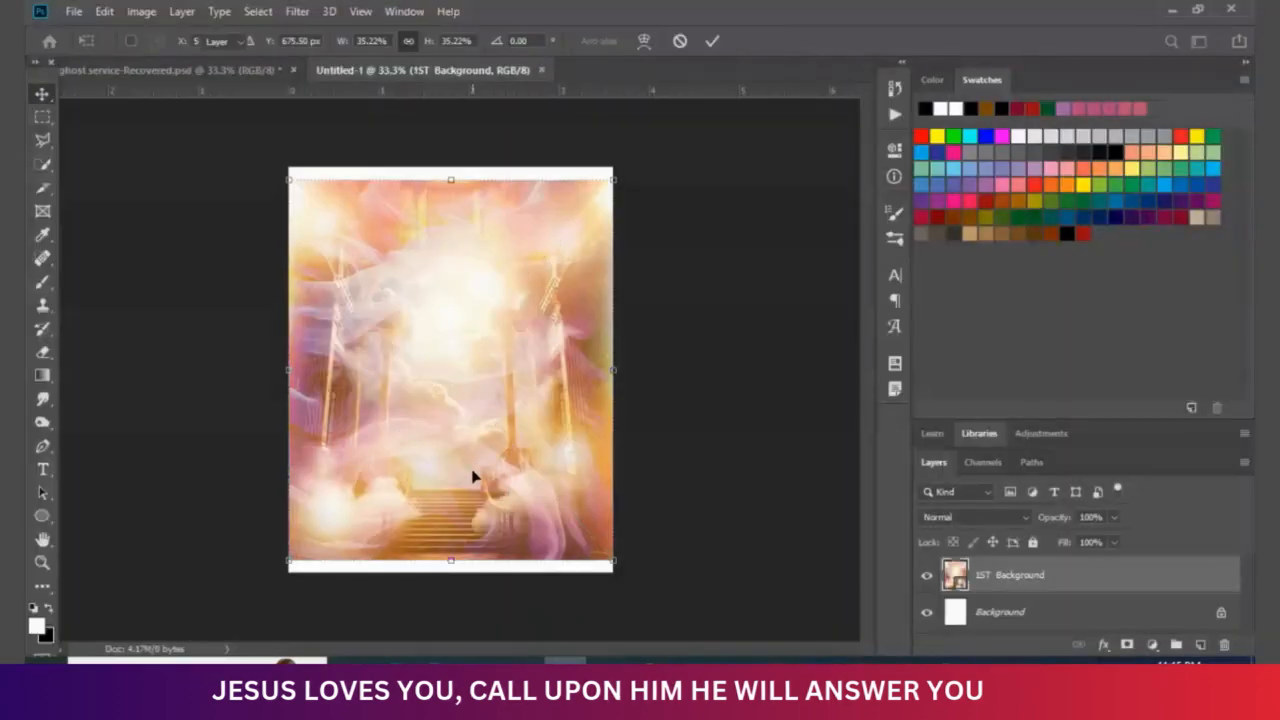
left_click_drag(451, 178, 451, 166)
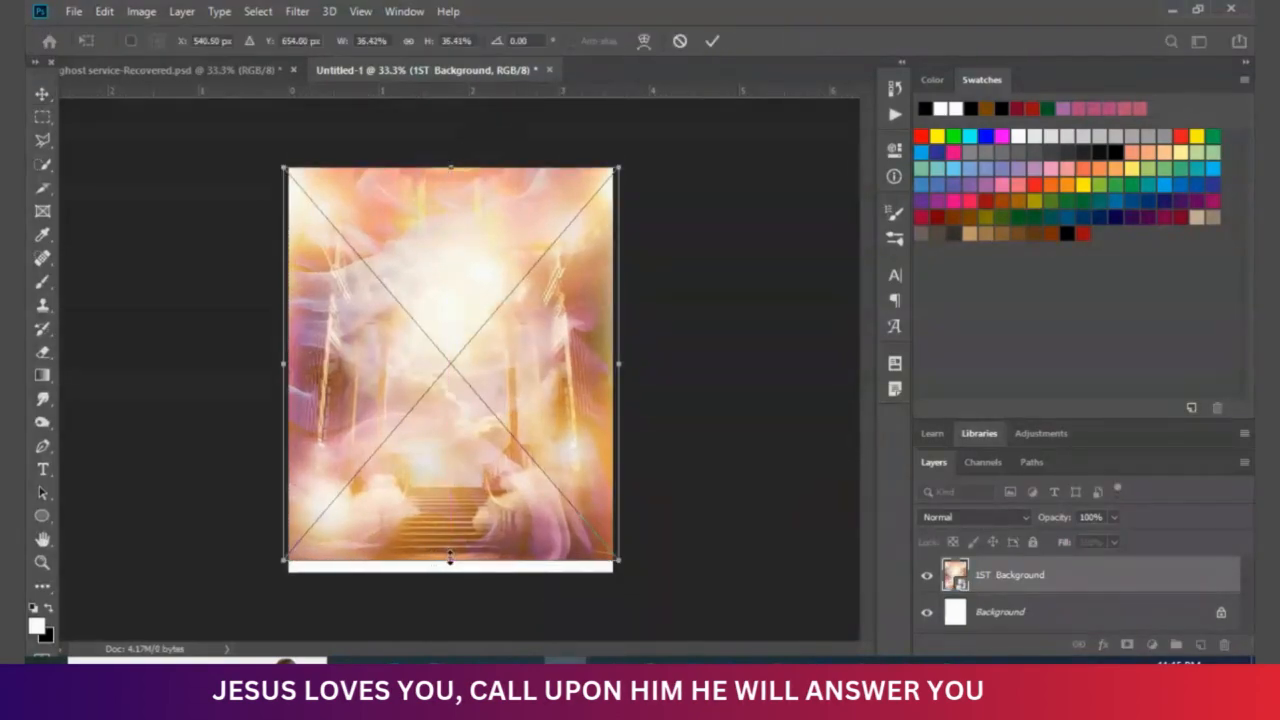
left_click_drag(448, 558, 449, 572)
key("Return")
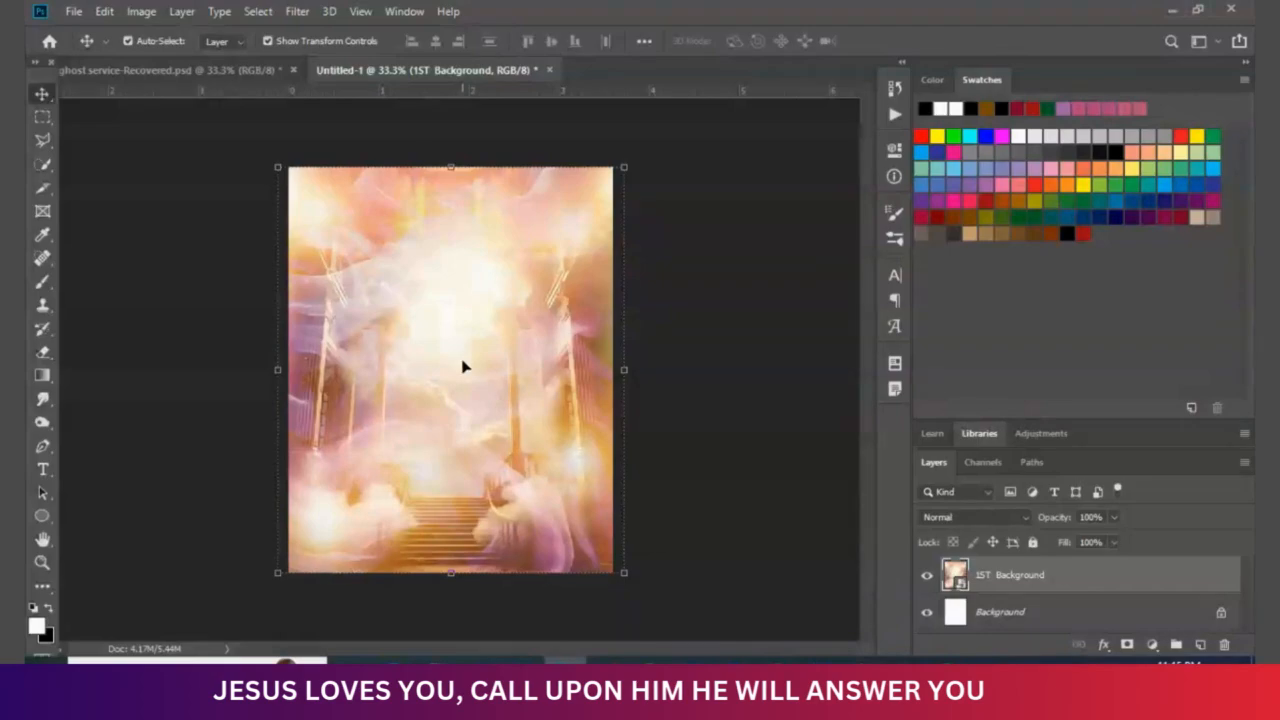
- Apply a Color Balance adjustment to the 1ST Background layer with the midtones' Magenta–Green level at -31
left_click(141, 11)
mouse_move(163, 64)
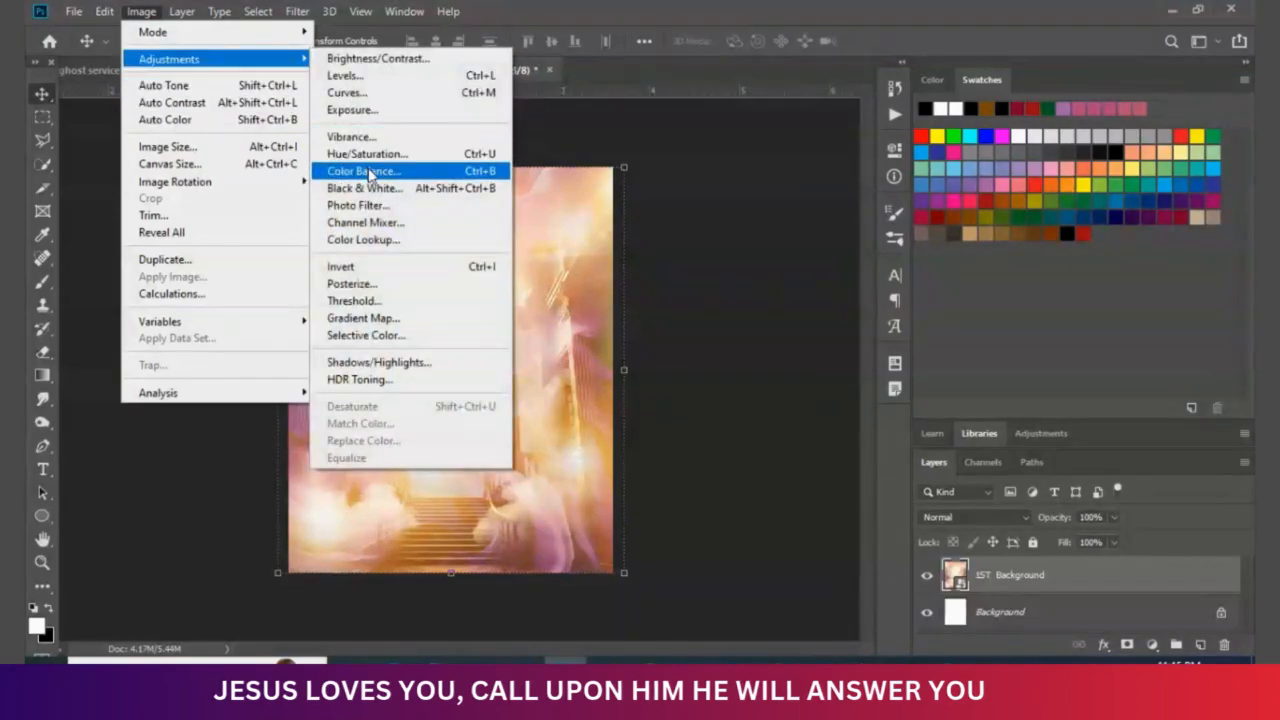
left_click(366, 172)
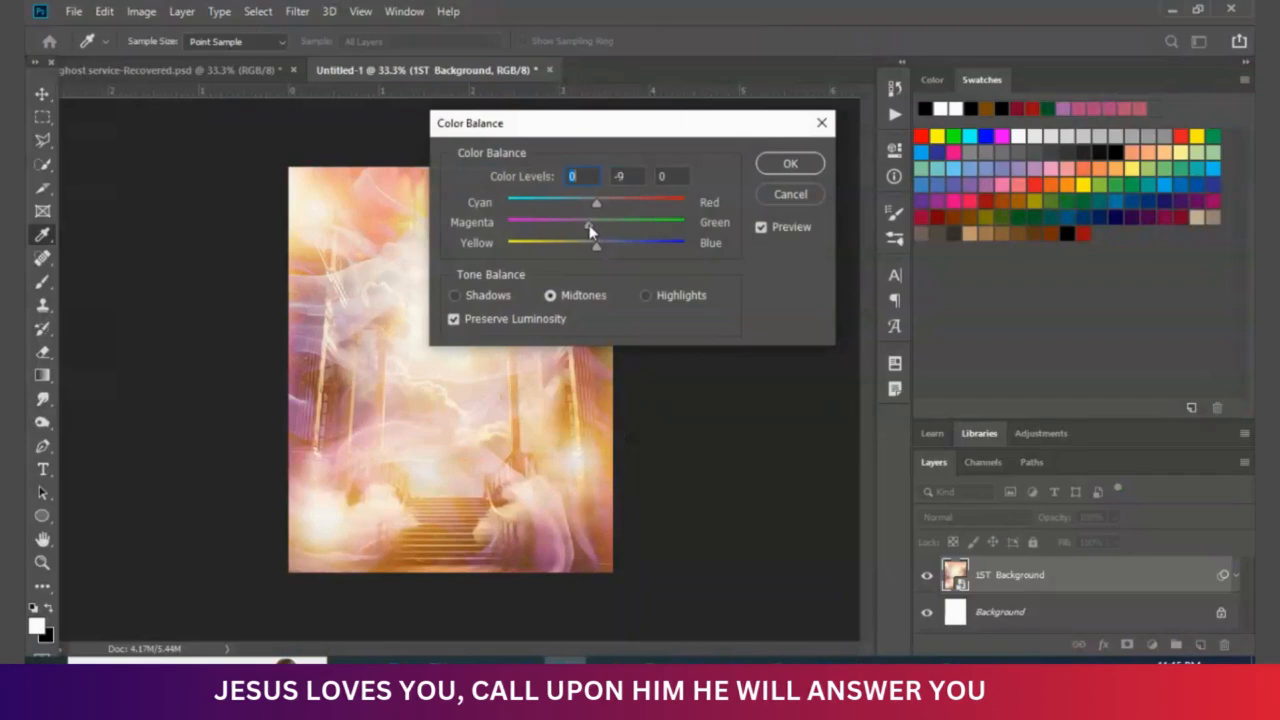
left_click_drag(590, 230, 569, 222)
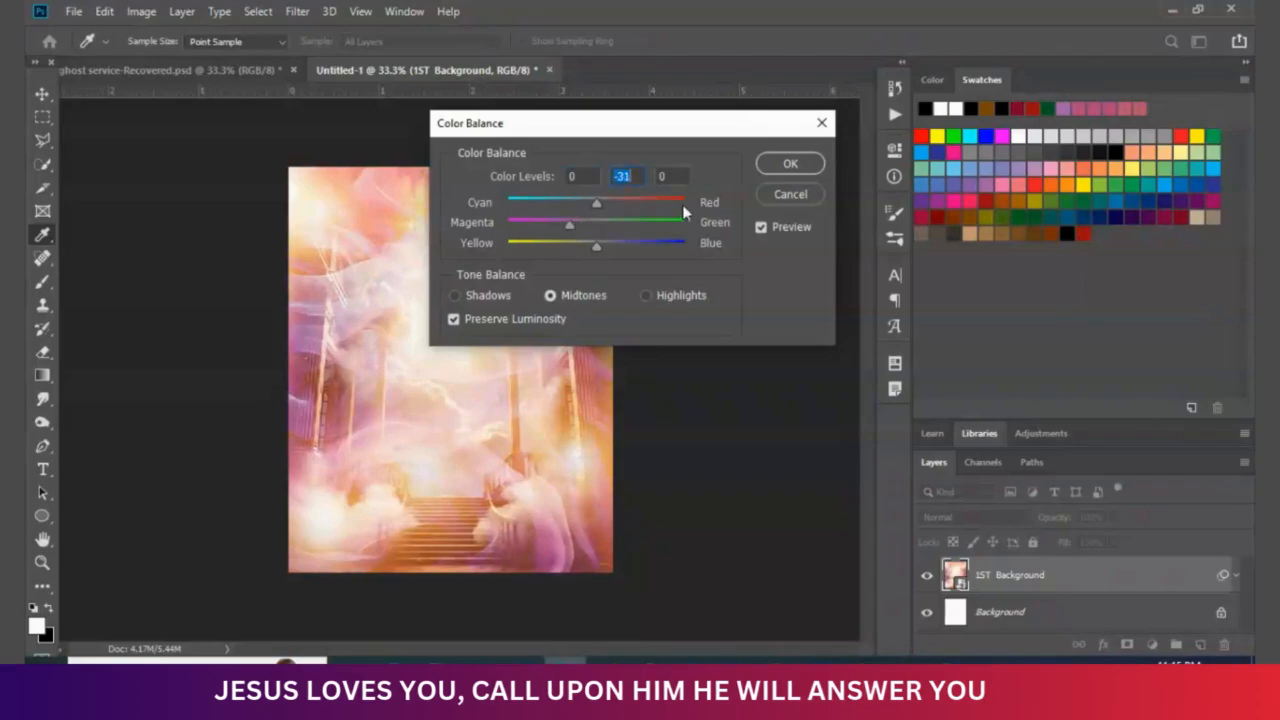
left_click(788, 166)
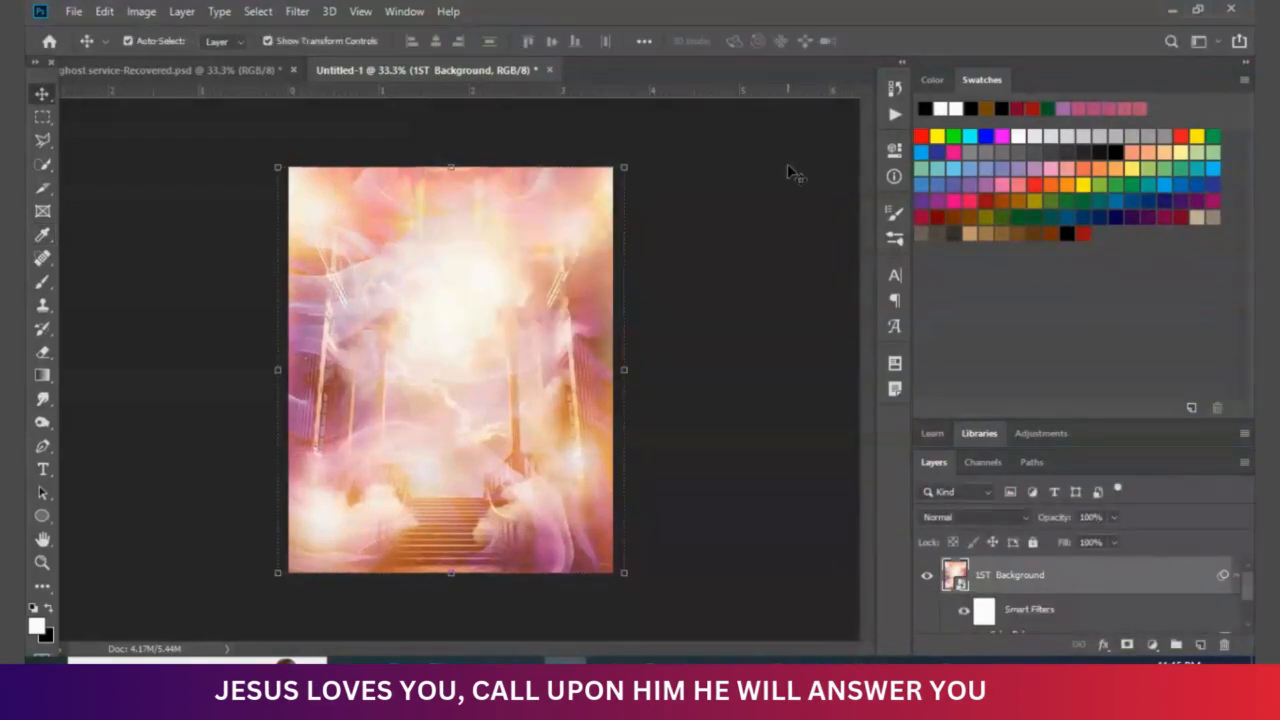
left_click(740, 480)
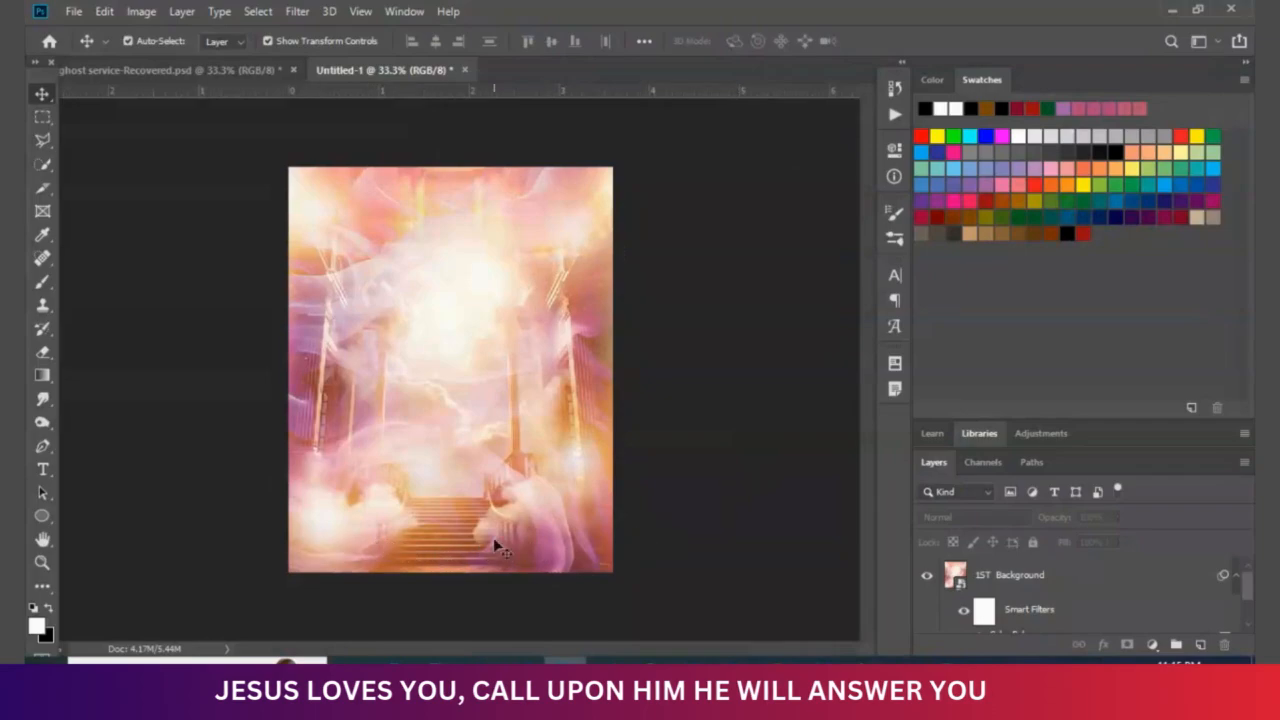
- Add a layer mask to the 1ST Background layer and paint it with a large soft black brush to fade the image's lower part to white
left_click(472, 405)
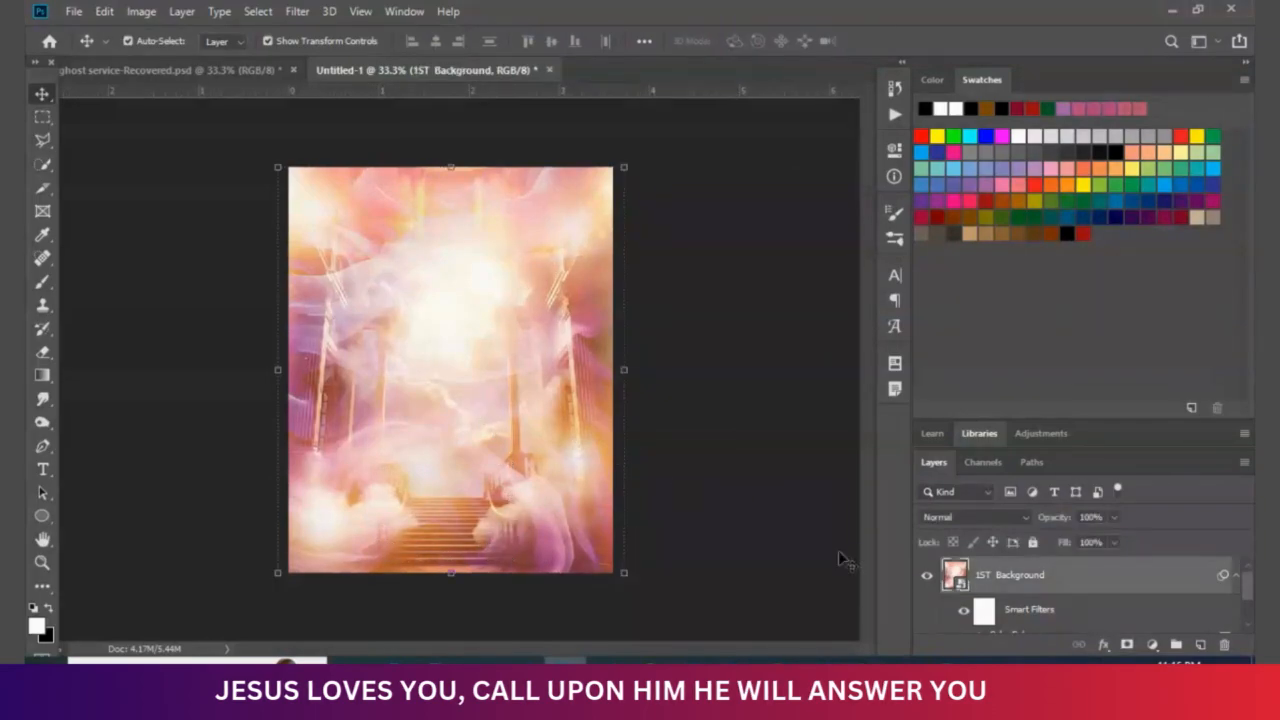
left_click(1125, 648)
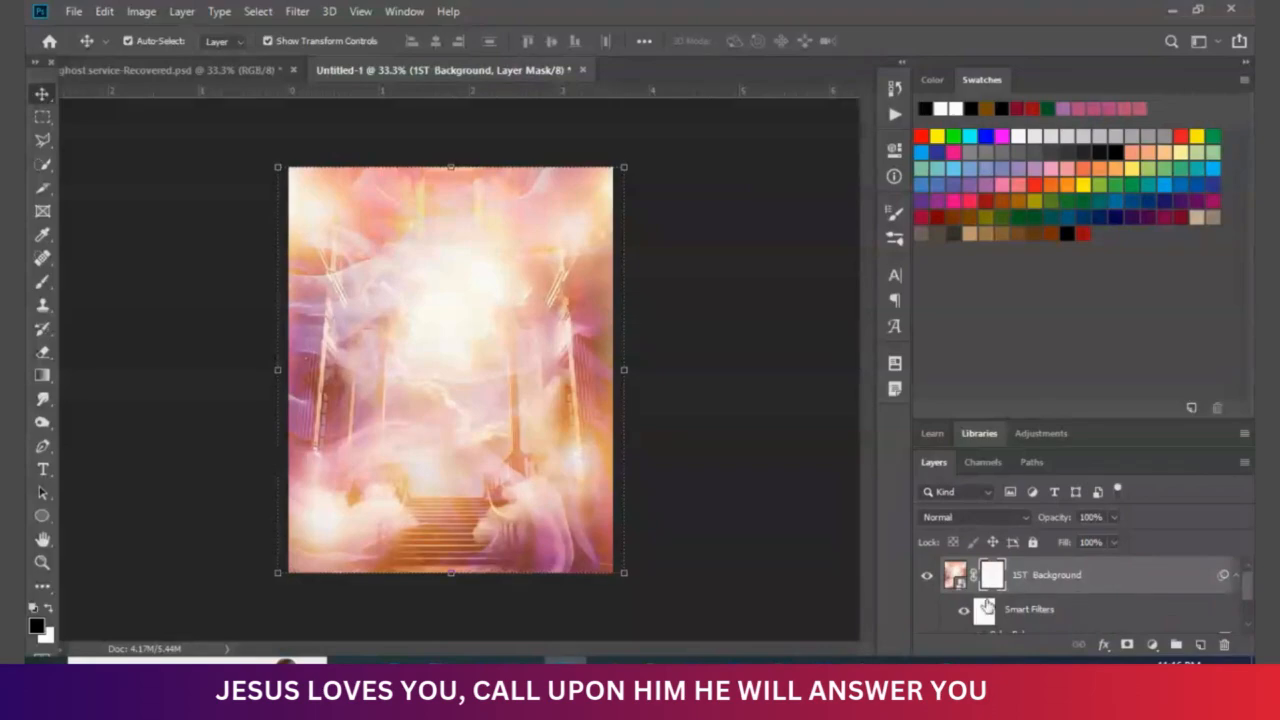
left_click(42, 281)
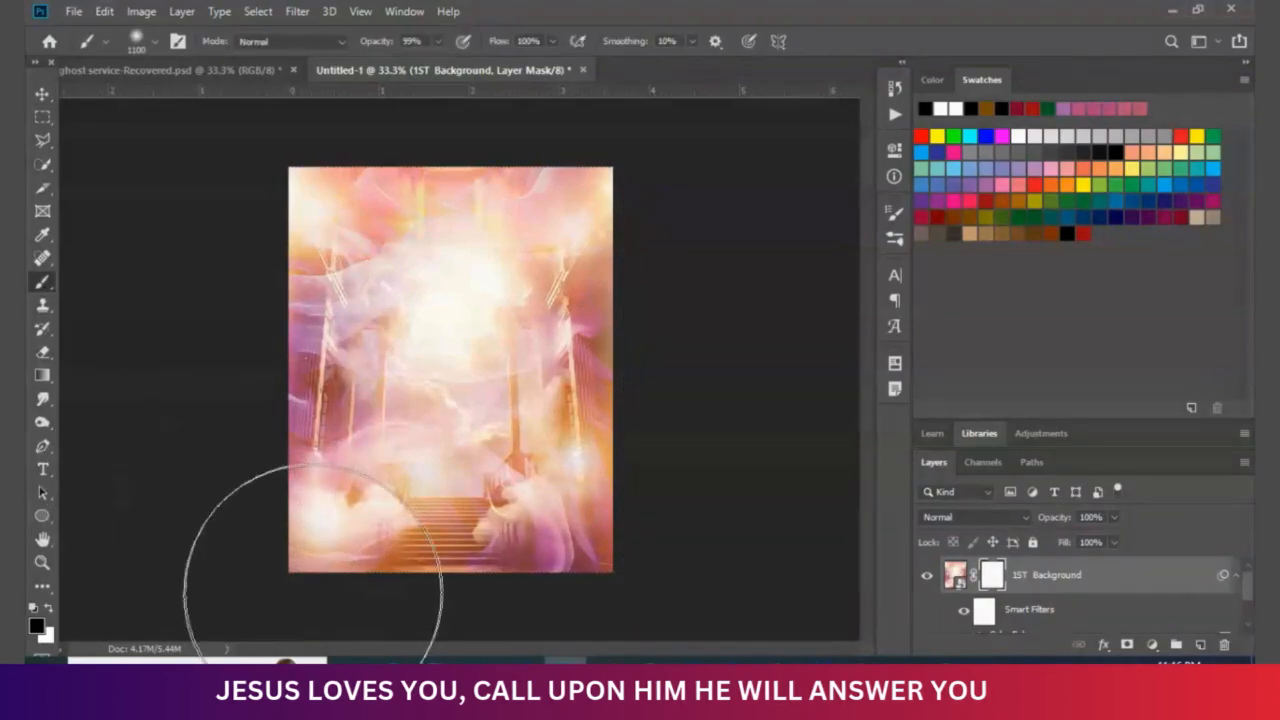
left_click(53, 612)
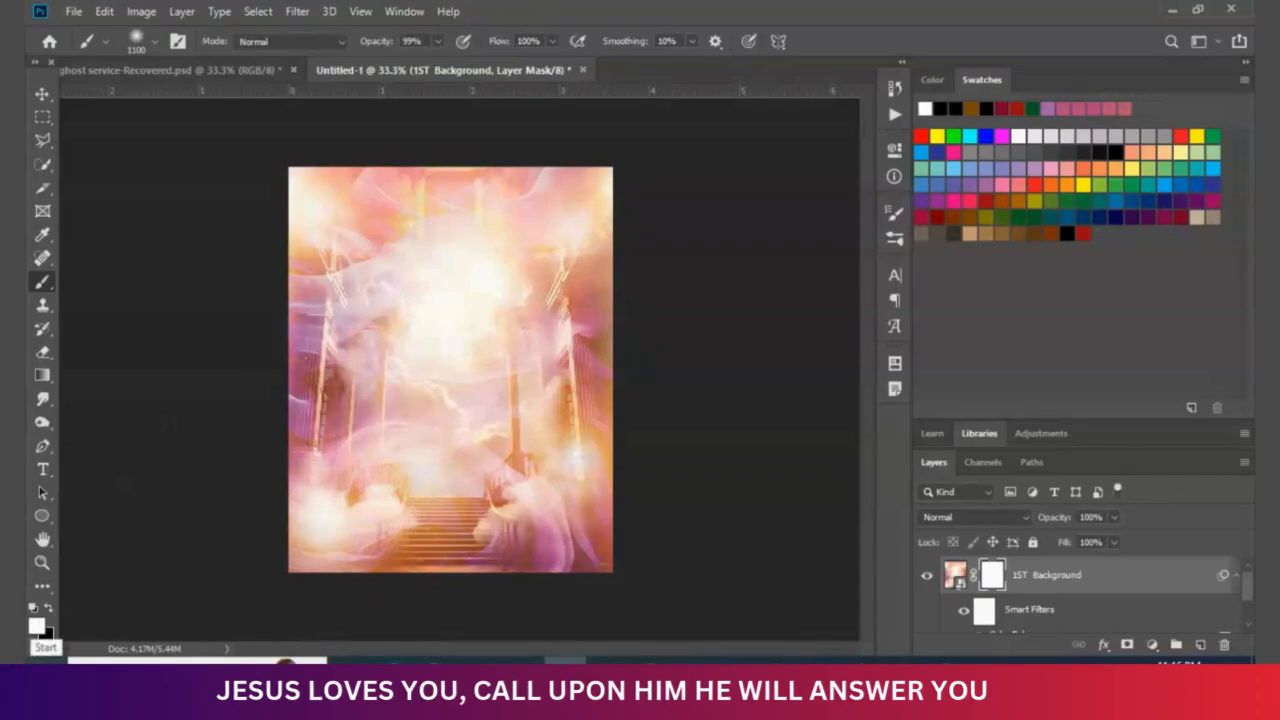
left_click(50, 612)
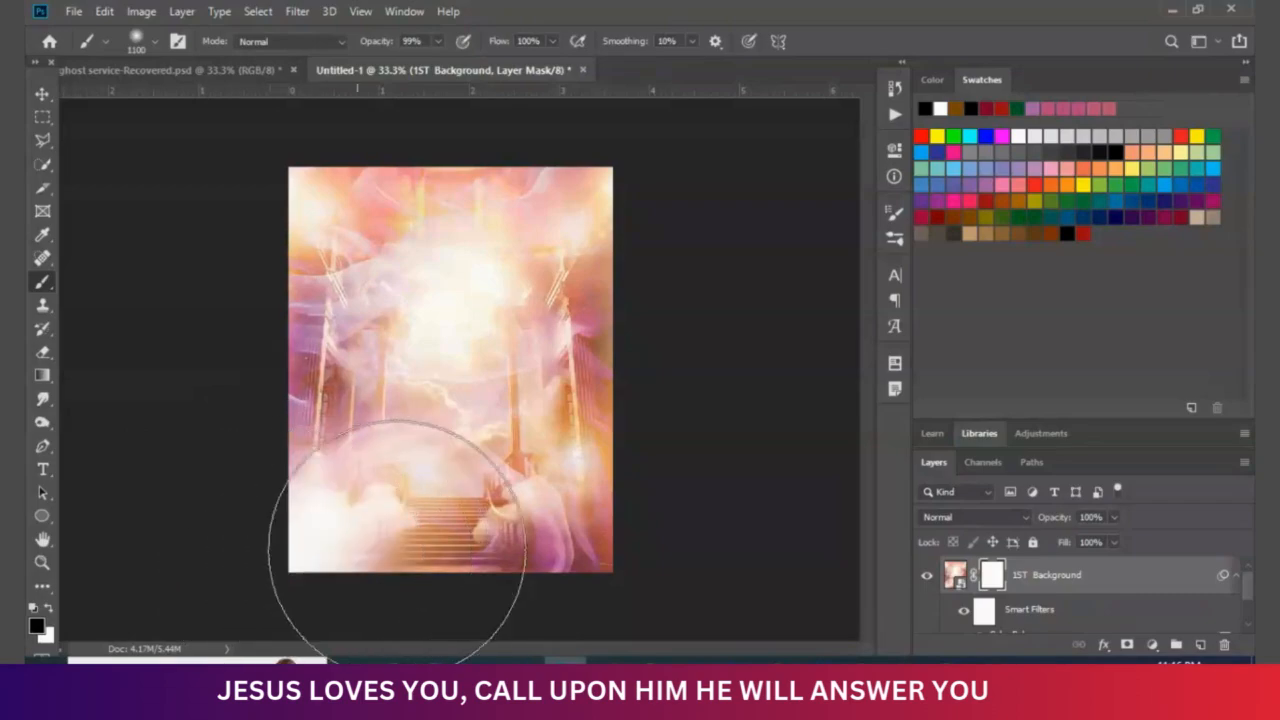
mouse_move(395, 545)
left_mouse_down()
mouse_move(634, 509)
mouse_move(654, 531)
mouse_move(585, 570)
left_mouse_up()
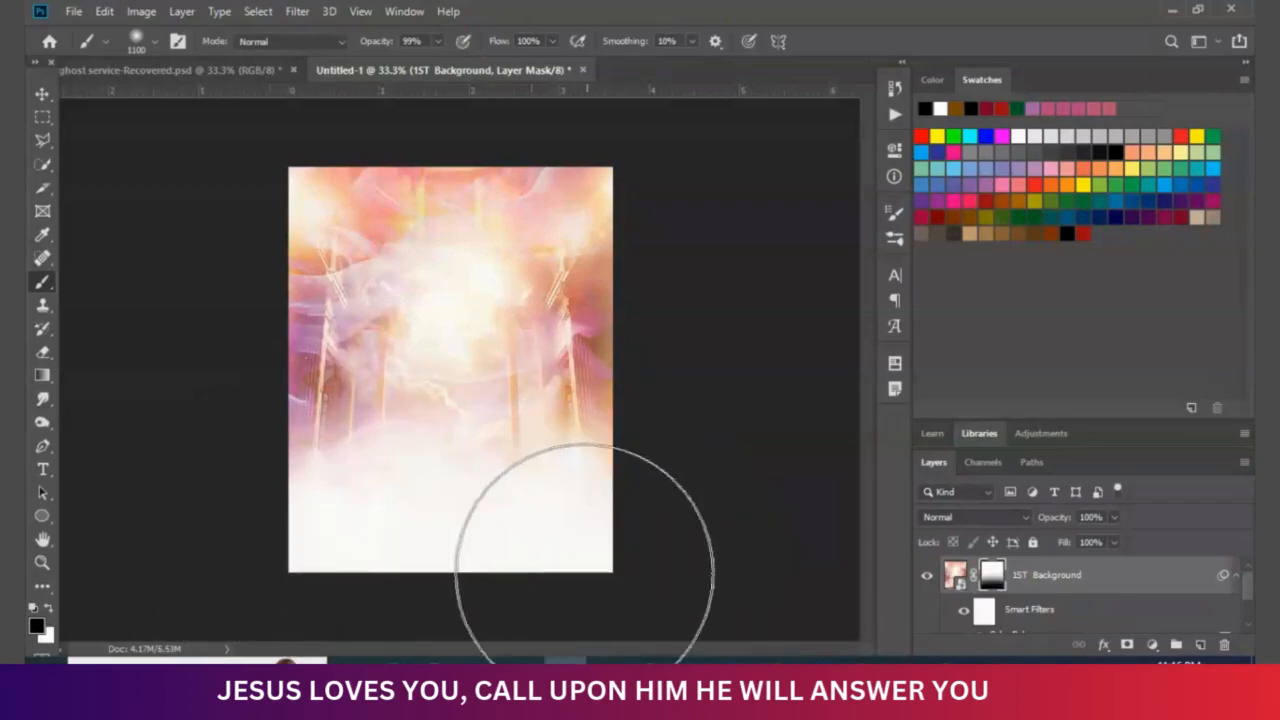
left_click(42, 94)
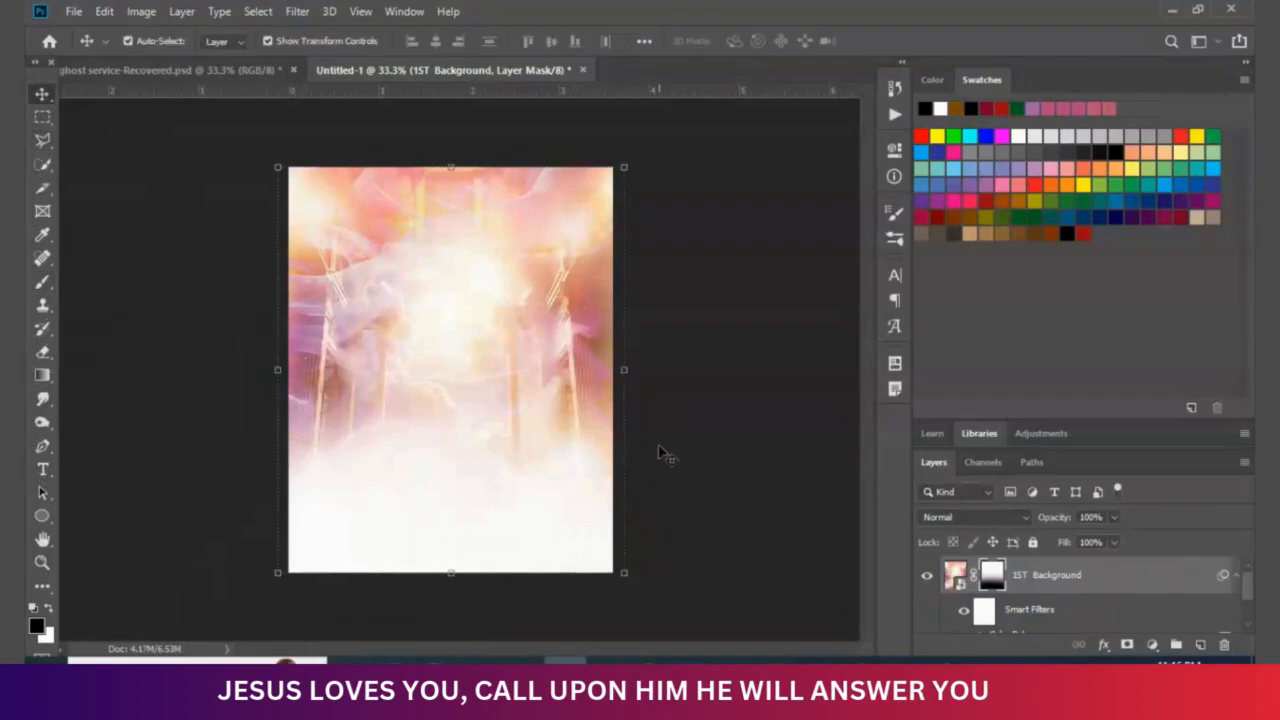
left_click(697, 490)
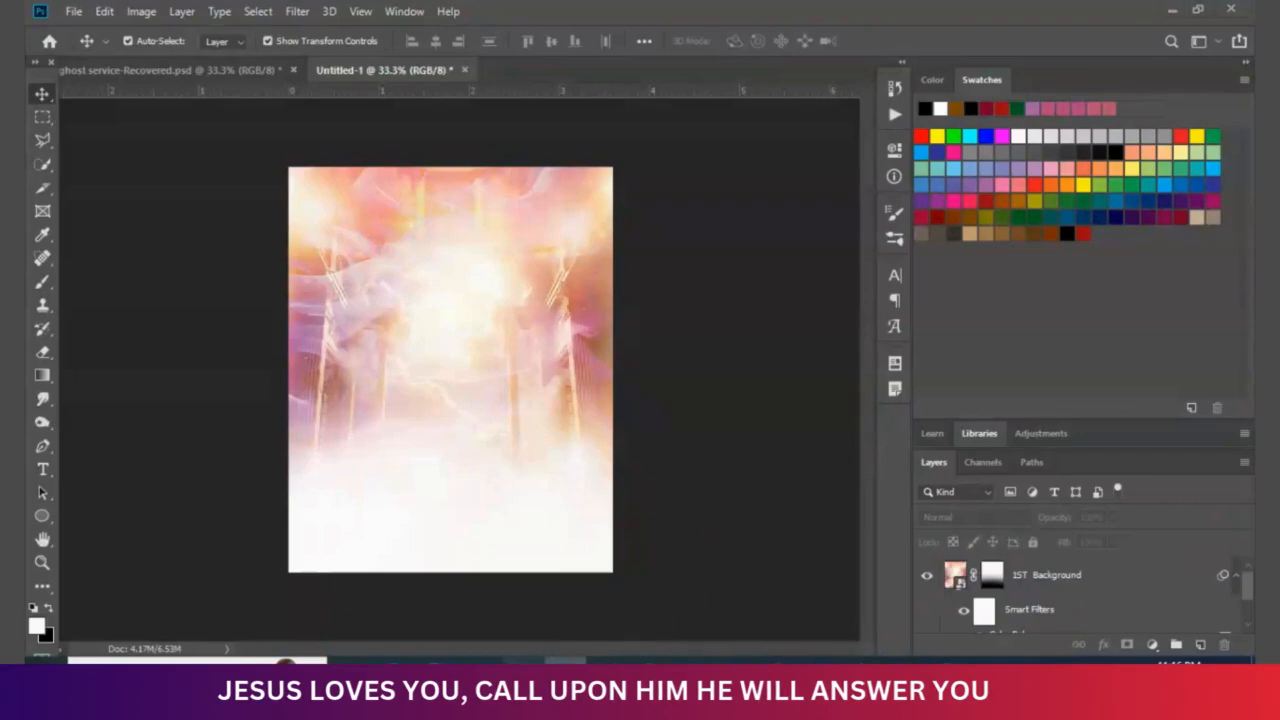
- Place the 2ND Background image from the Class Work folder over the first background and enlarge it past the canvas's side edges
left_click(524, 660)
left_click(421, 152)
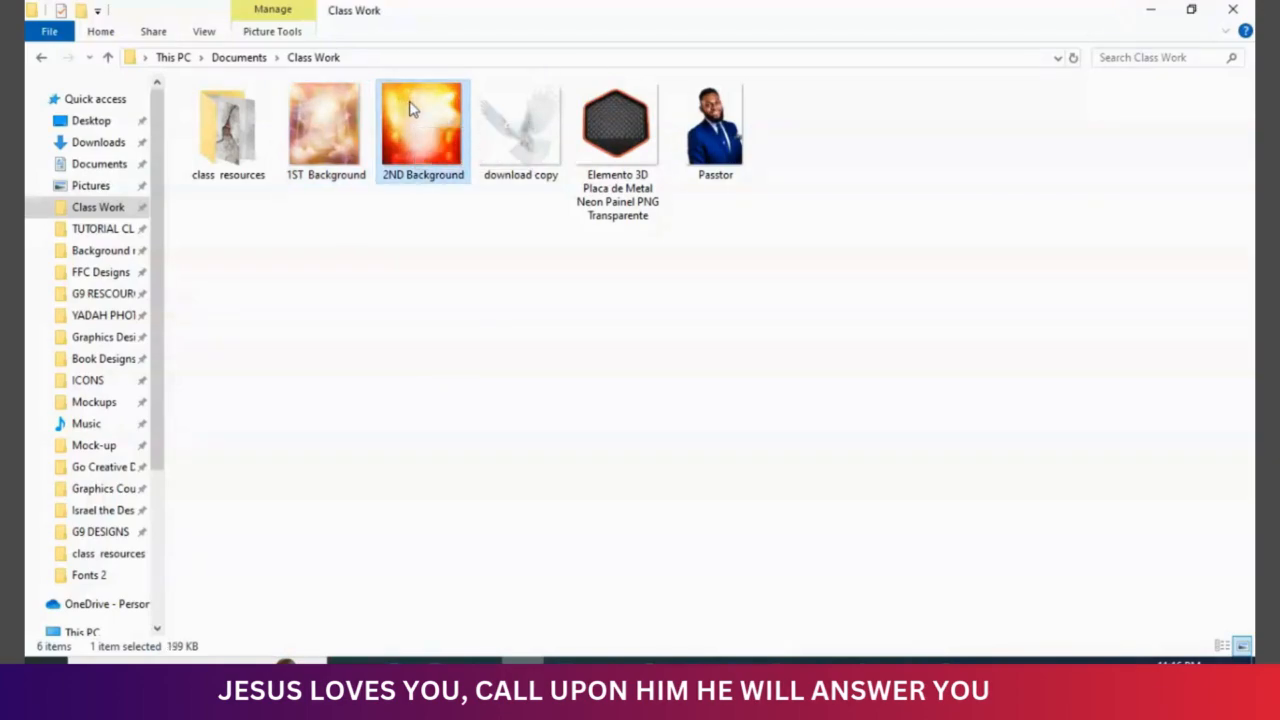
left_click_drag(411, 109, 457, 449)
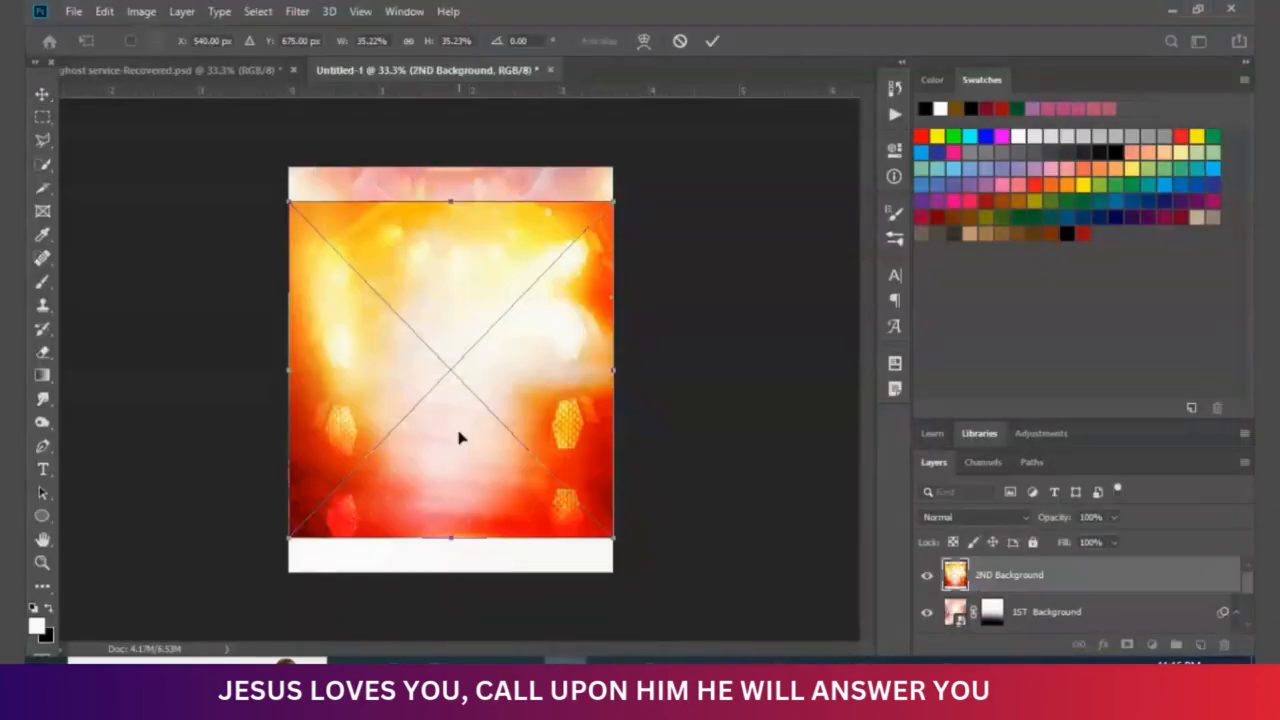
left_click_drag(451, 193, 451, 167)
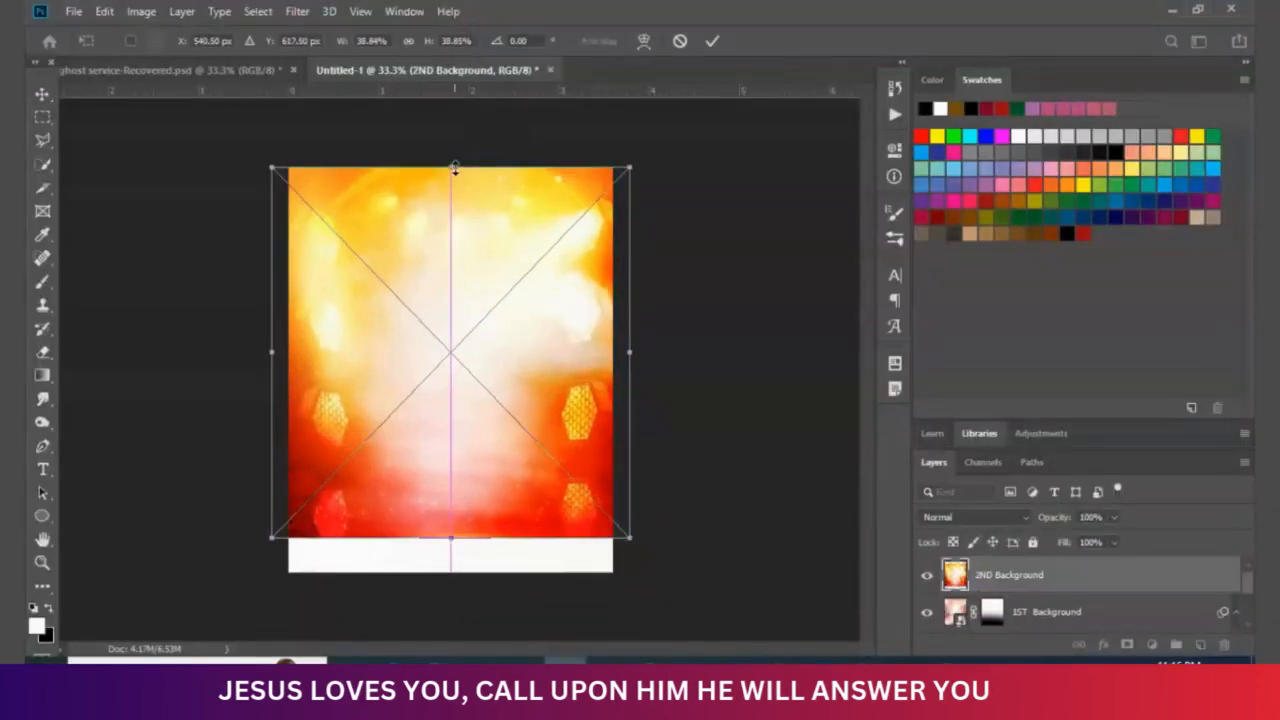
key("Return")
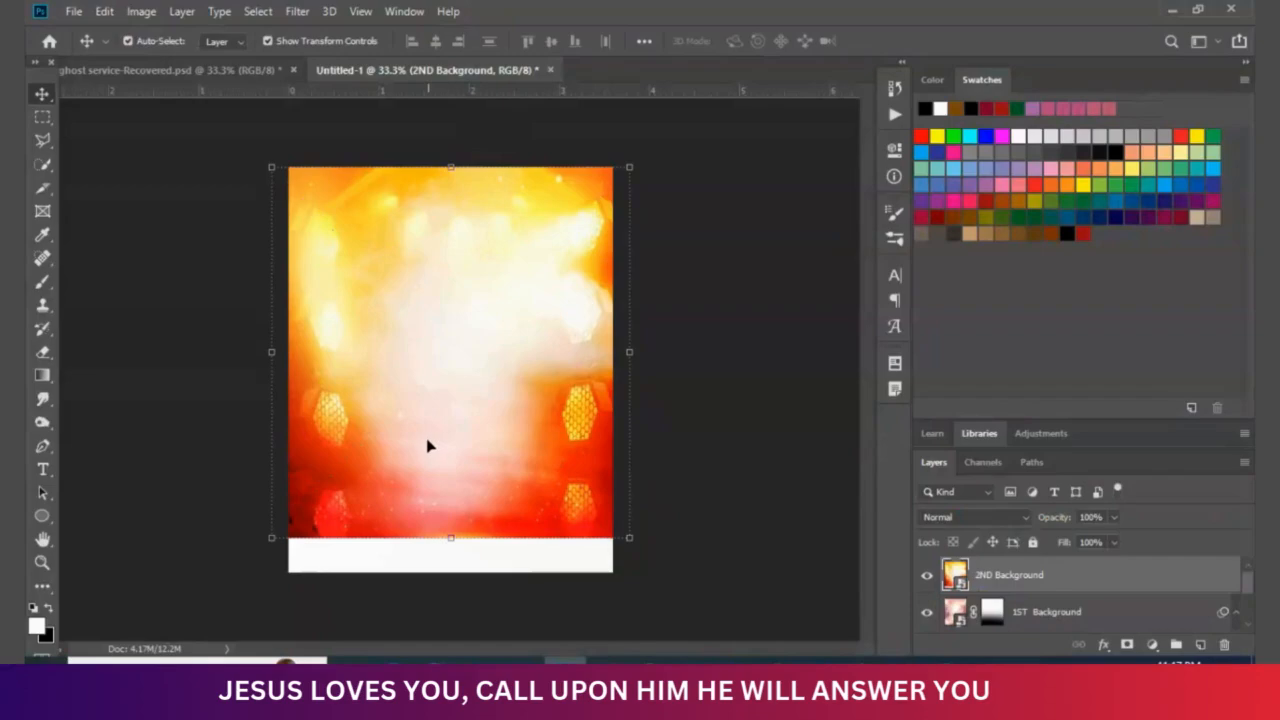
mouse_move(463, 334)
left_mouse_down()
mouse_move(463, 366)
mouse_move(461, 324)
left_mouse_up()
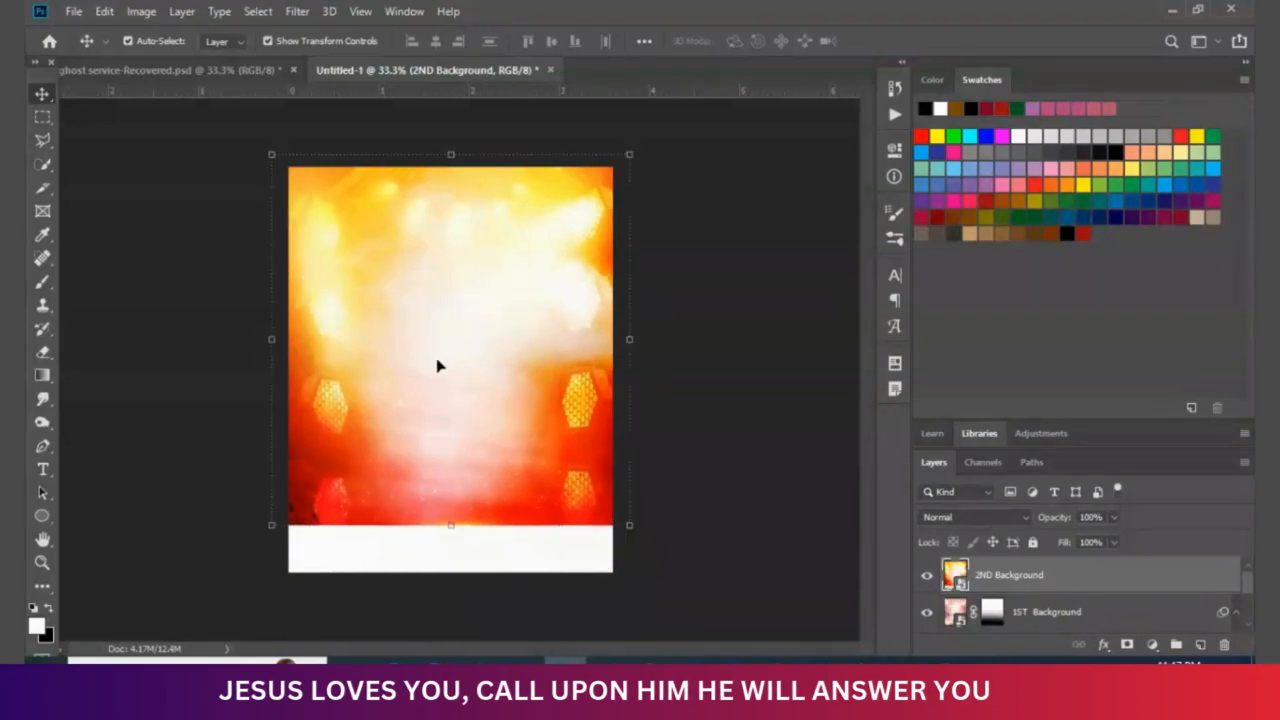
- Set the 2ND Background layer's blend mode to Hard Light, then enlarge it to about 40% and align its upper edge with the canvas
left_click(1010, 522)
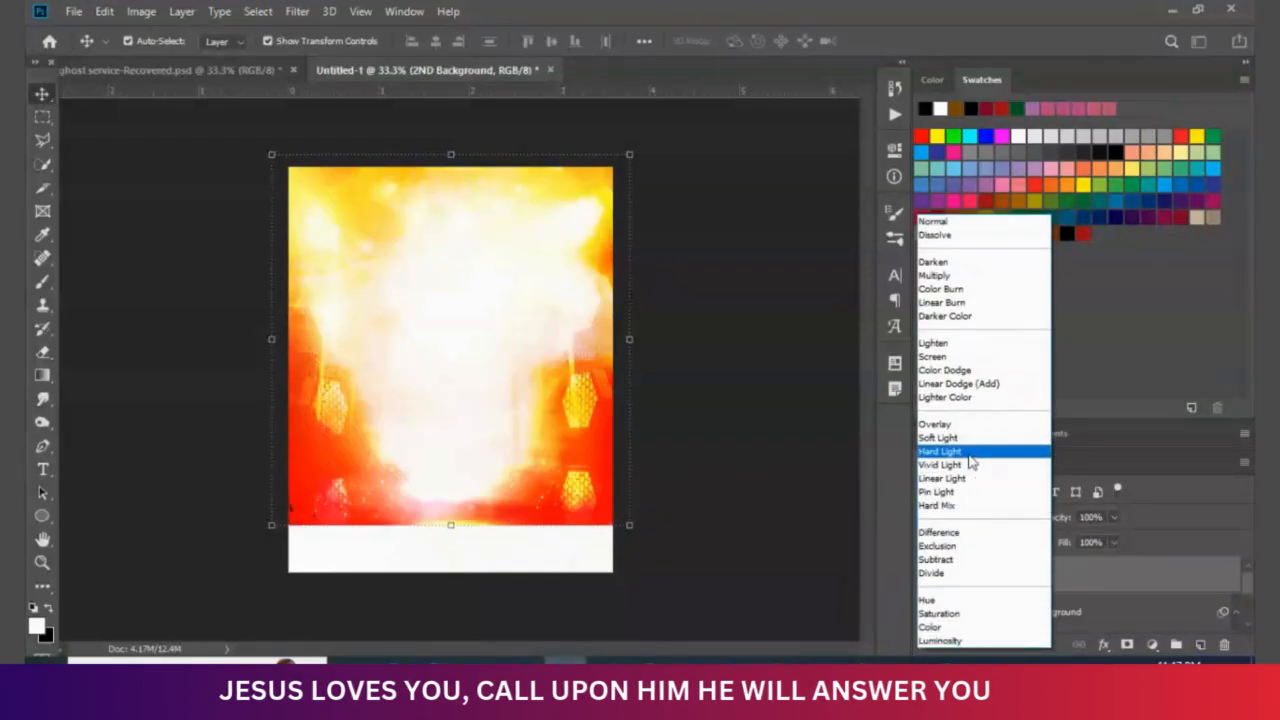
left_click(968, 453)
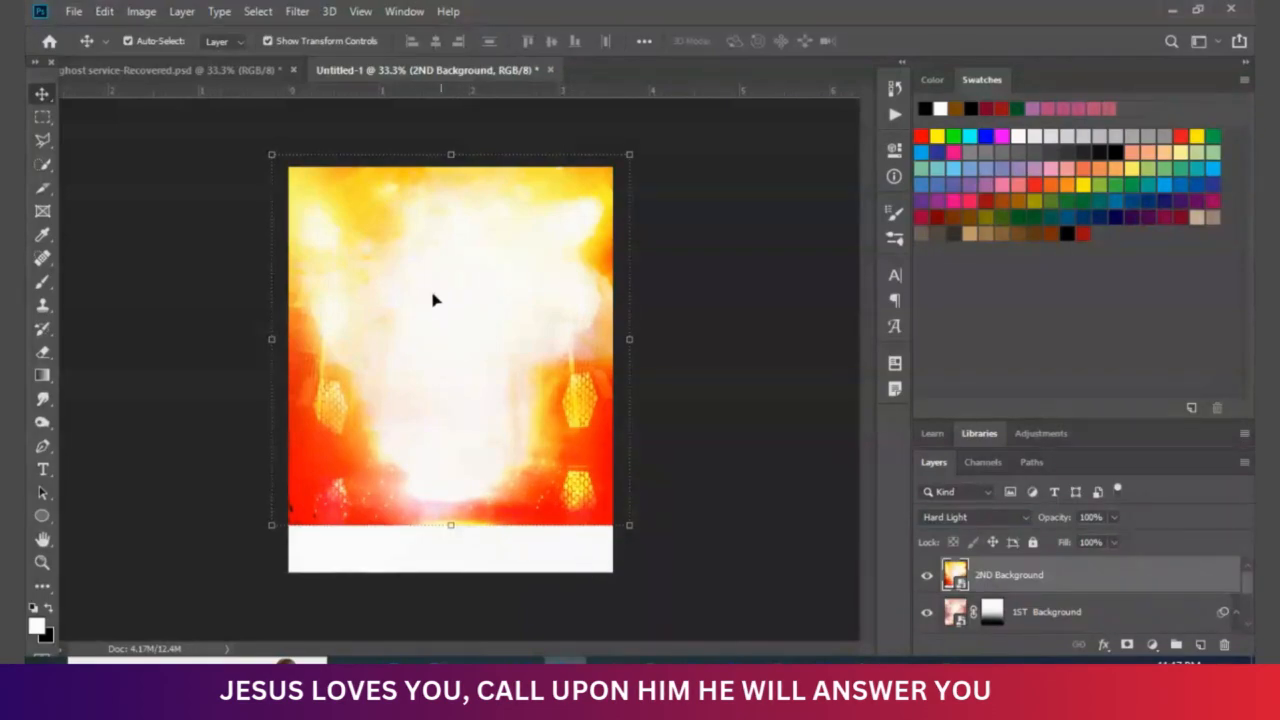
mouse_move(433, 300)
left_mouse_down()
mouse_move(434, 434)
mouse_move(431, 324)
left_mouse_up()
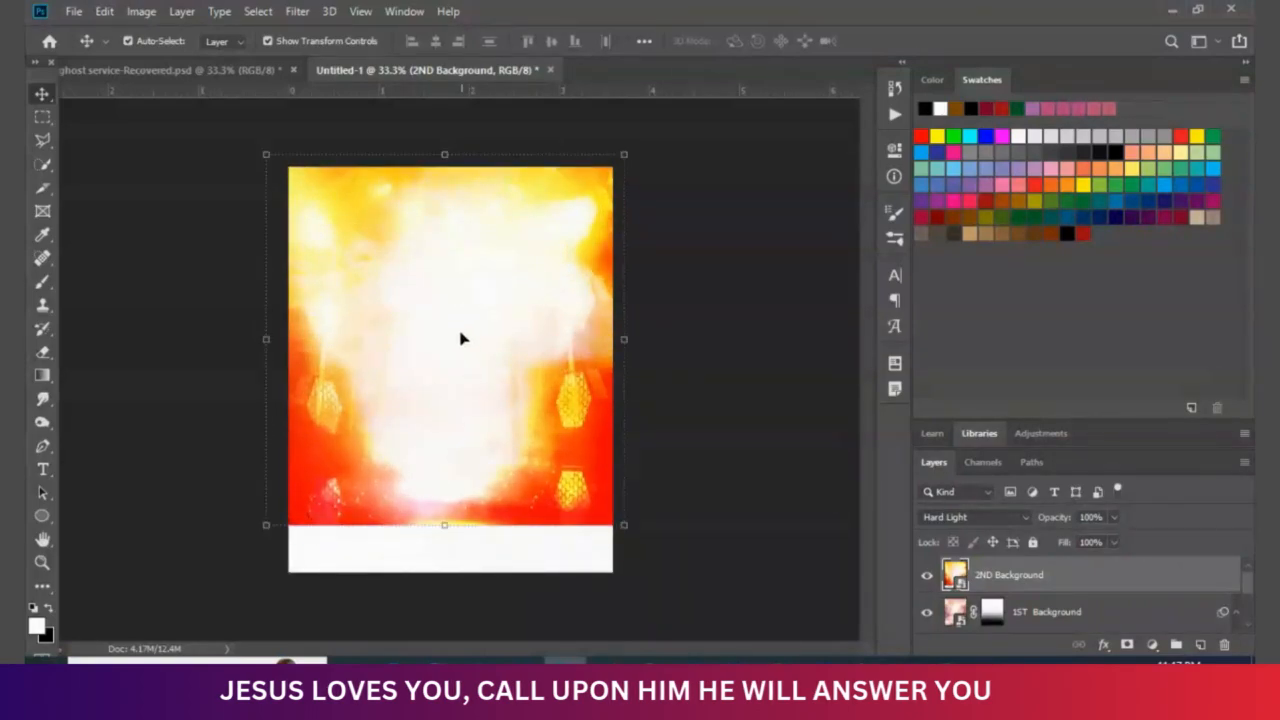
left_click_drag(445, 525, 445, 537)
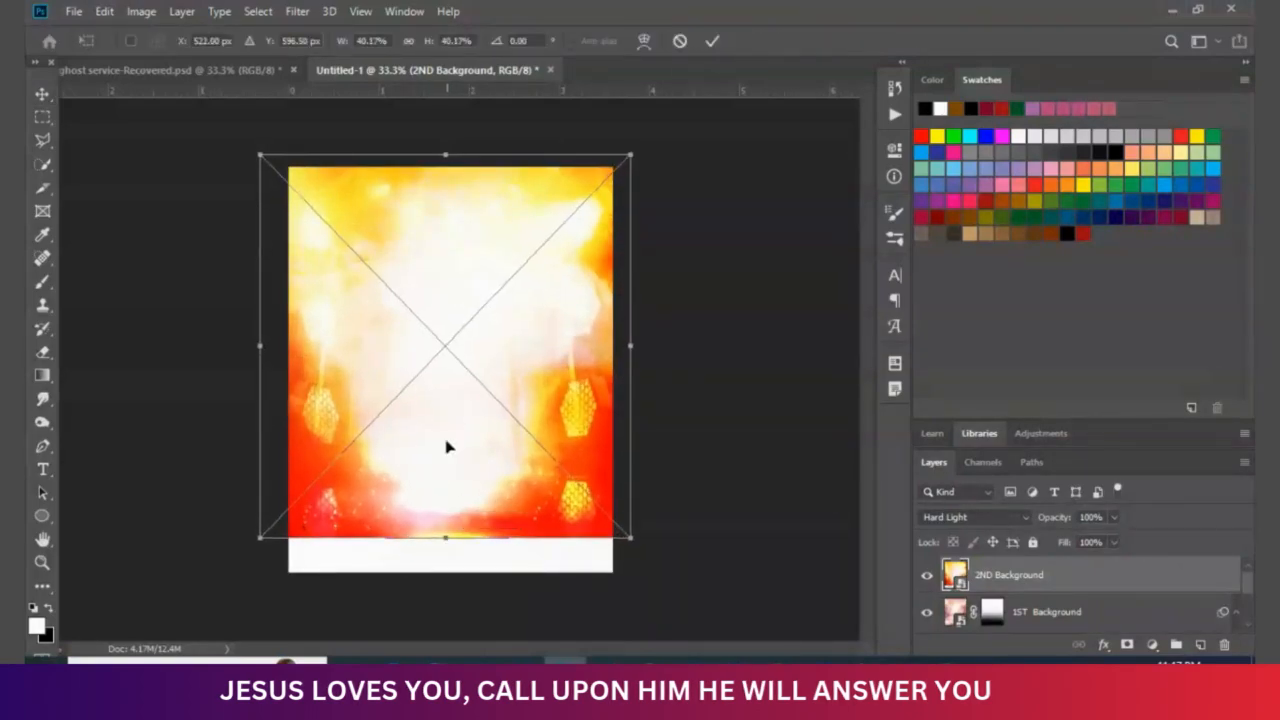
key("Return")
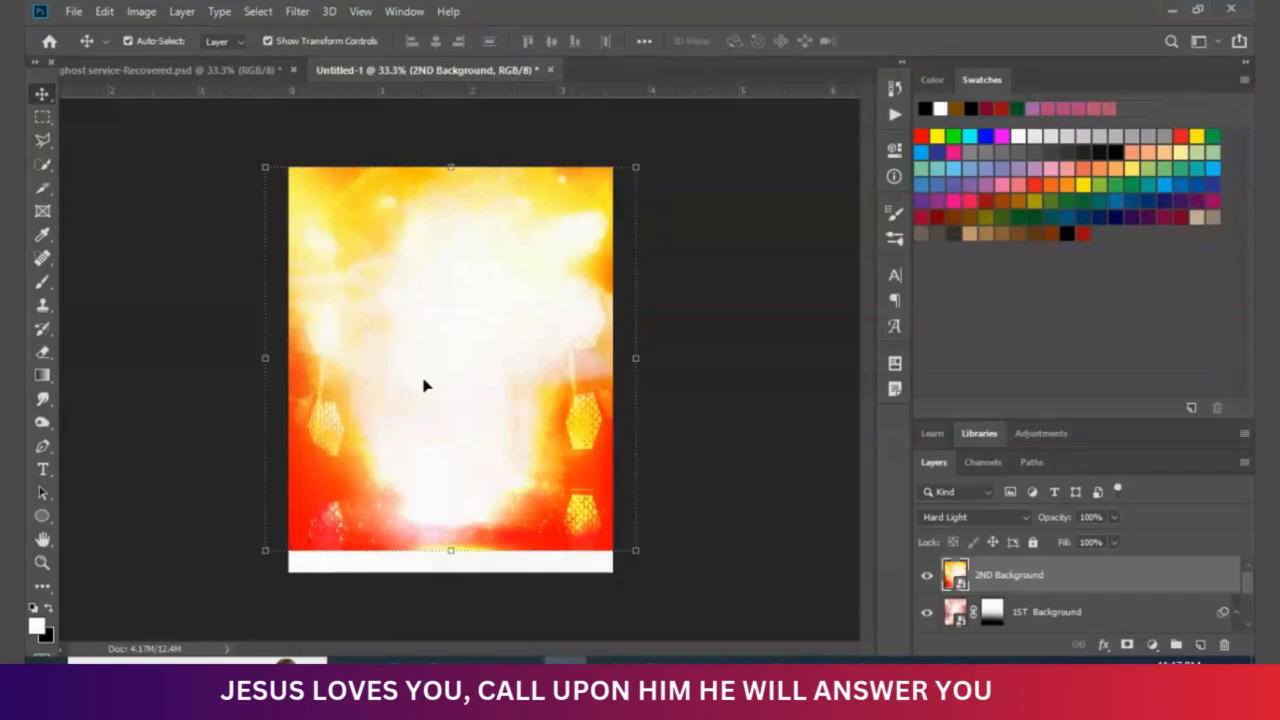
left_click_drag(468, 460, 472, 460)
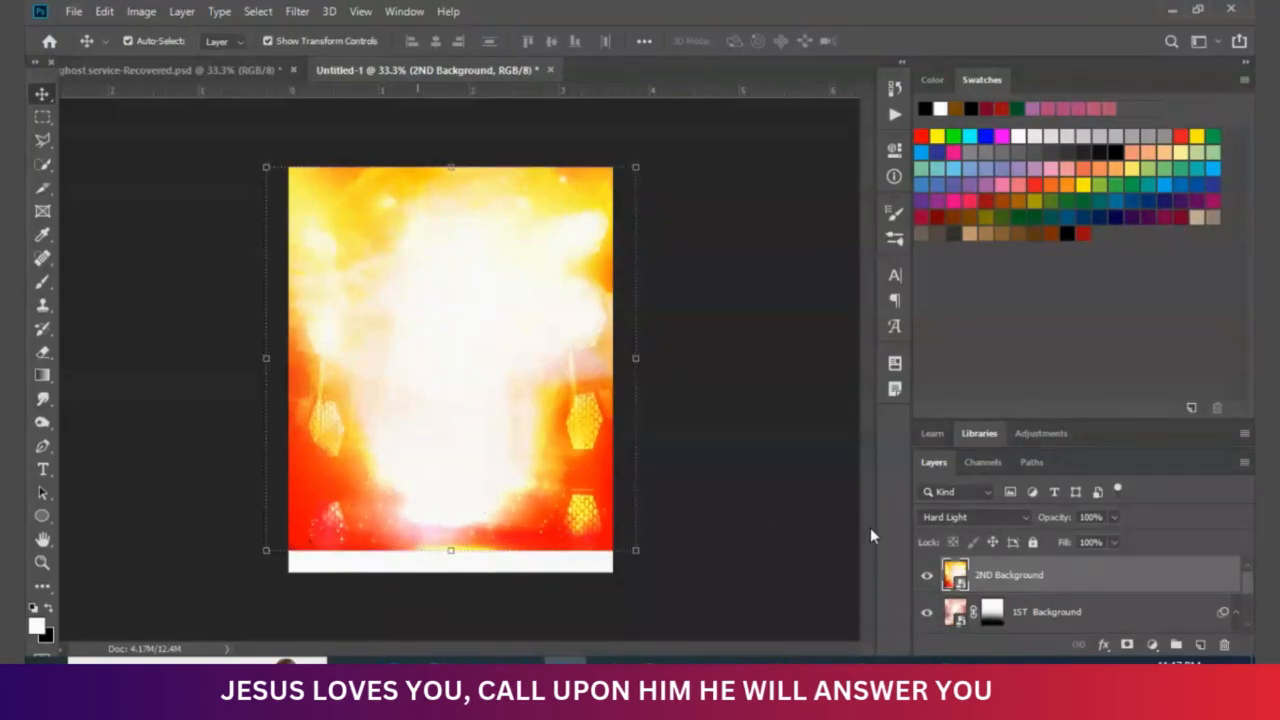
- Add a layer mask to the 2ND Background layer and paint its lower part with a large soft black brush to fade it out
left_click(1127, 645)
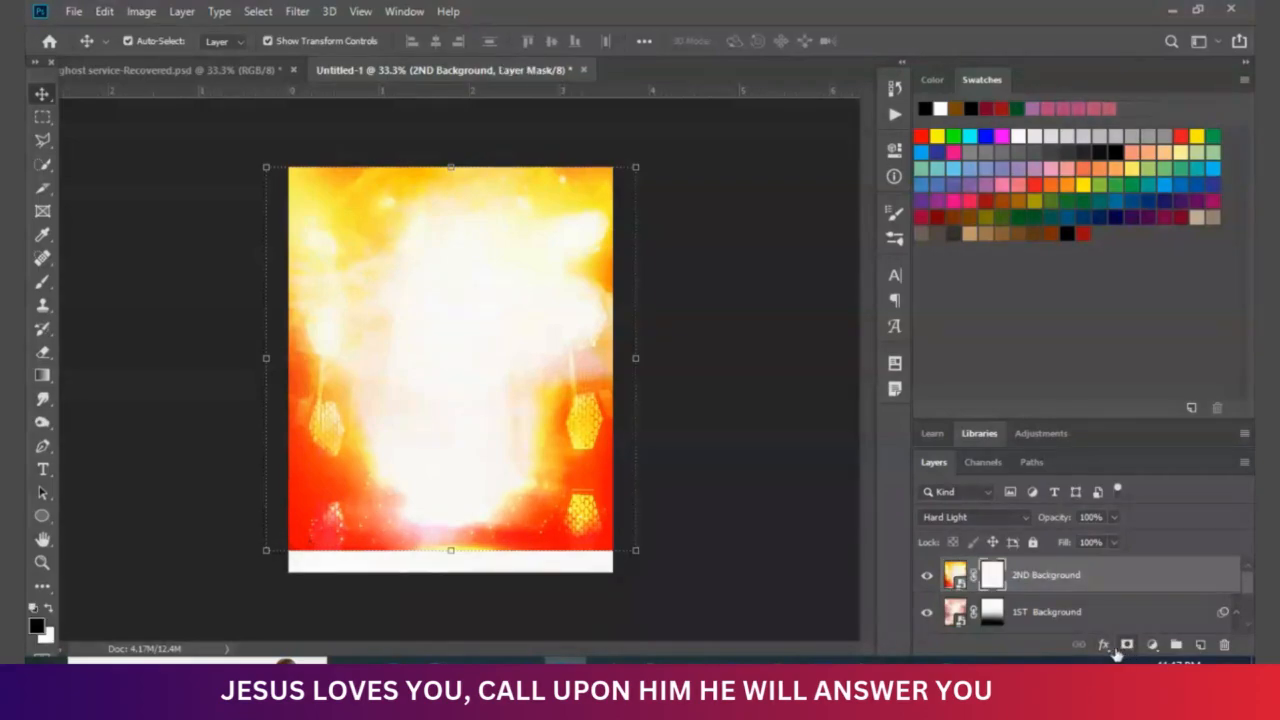
left_click(42, 283)
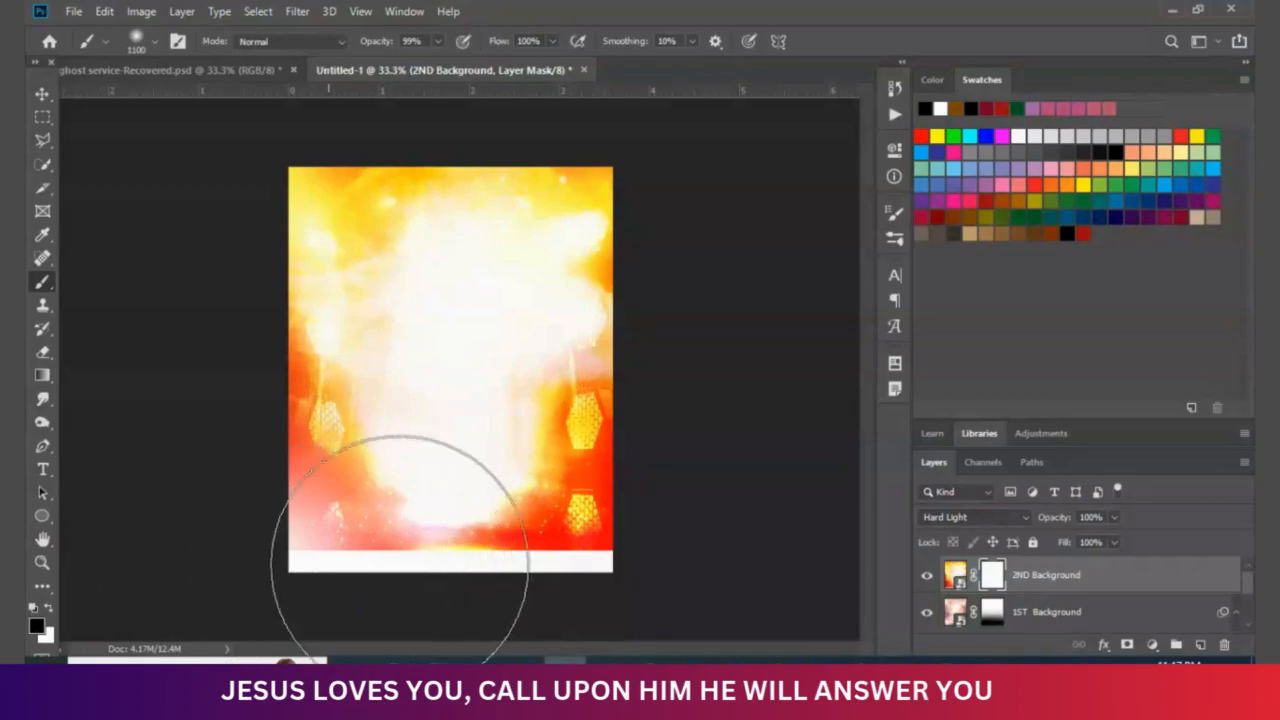
mouse_move(400, 550)
left_mouse_down()
mouse_move(623, 560)
mouse_move(677, 543)
mouse_move(526, 543)
mouse_move(322, 590)
mouse_move(306, 621)
left_mouse_up()
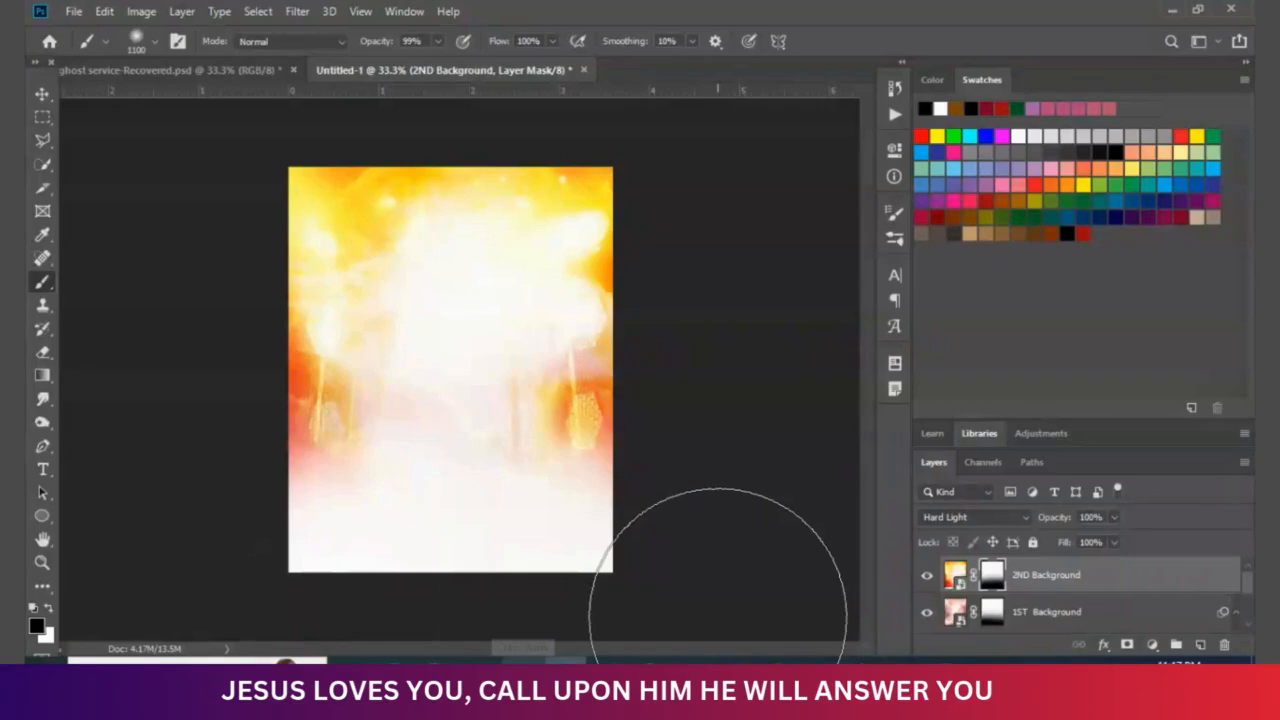
left_click(42, 94)
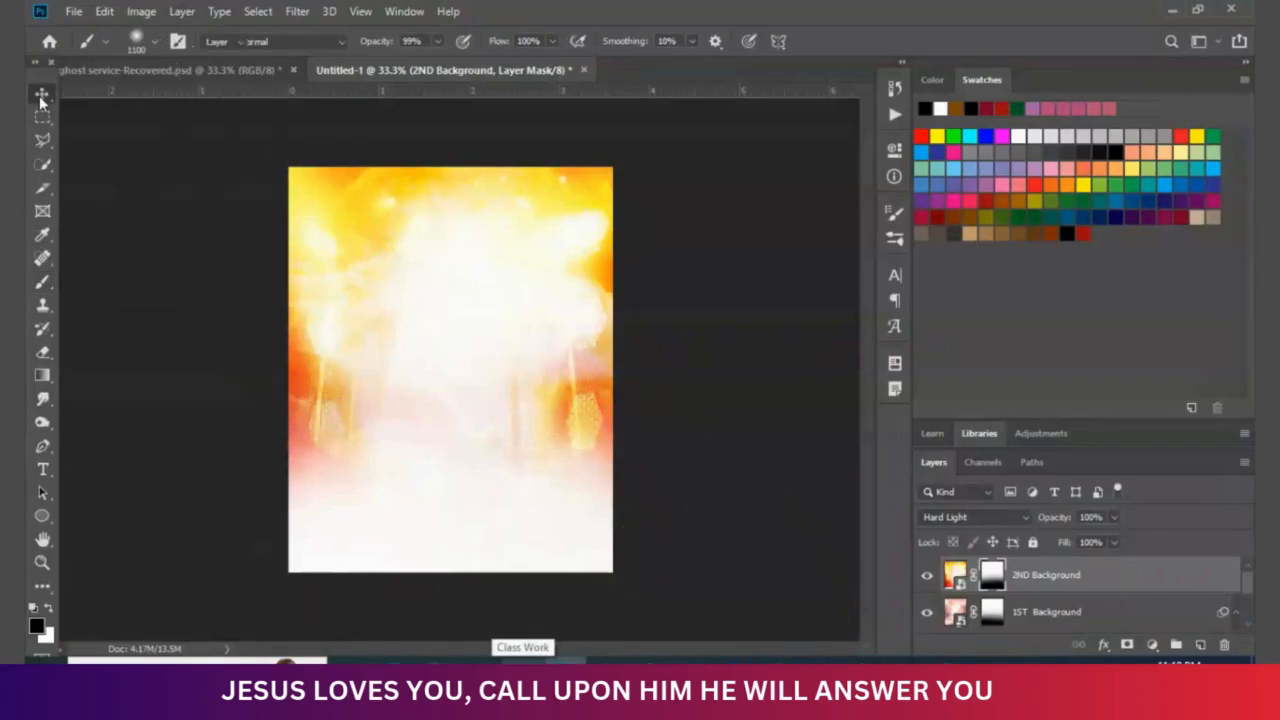
key("x")
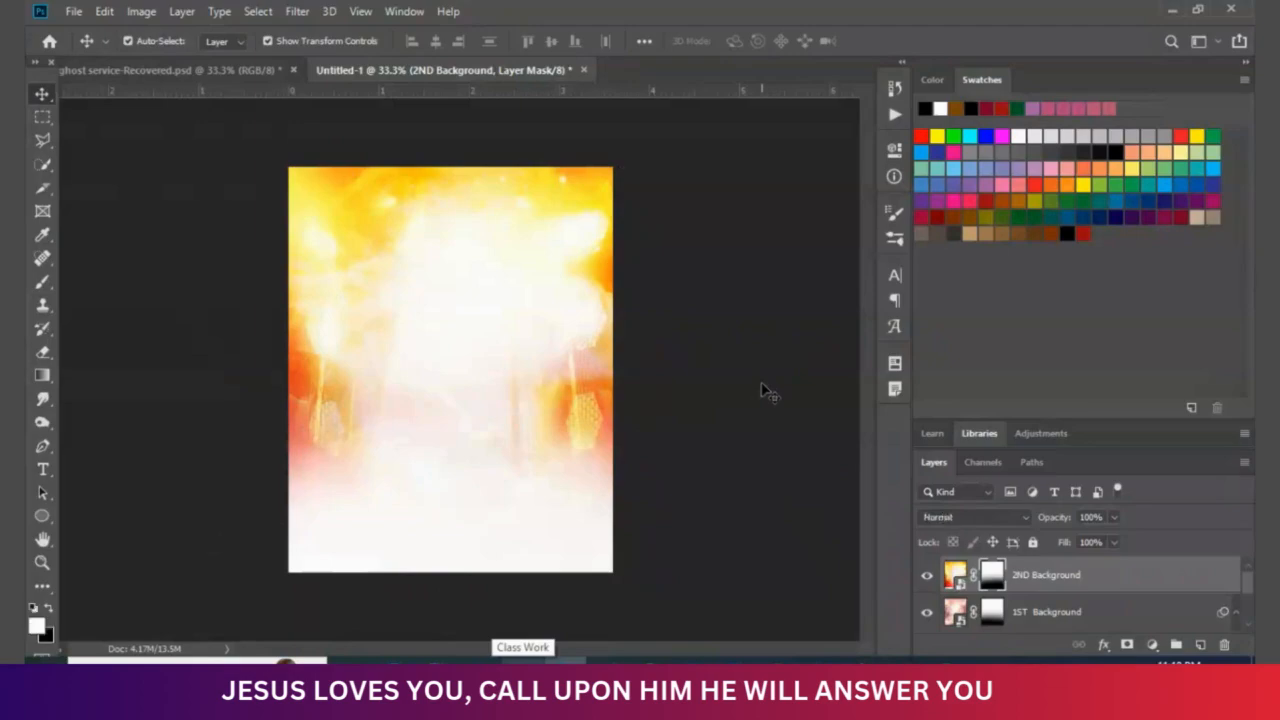
left_click(766, 391)
- Place the Elemento 3D Placa de Metal hexagon image from the Class Work folder, scale it to about 37% and centre it in the canvas's upper half
left_click(522, 660)
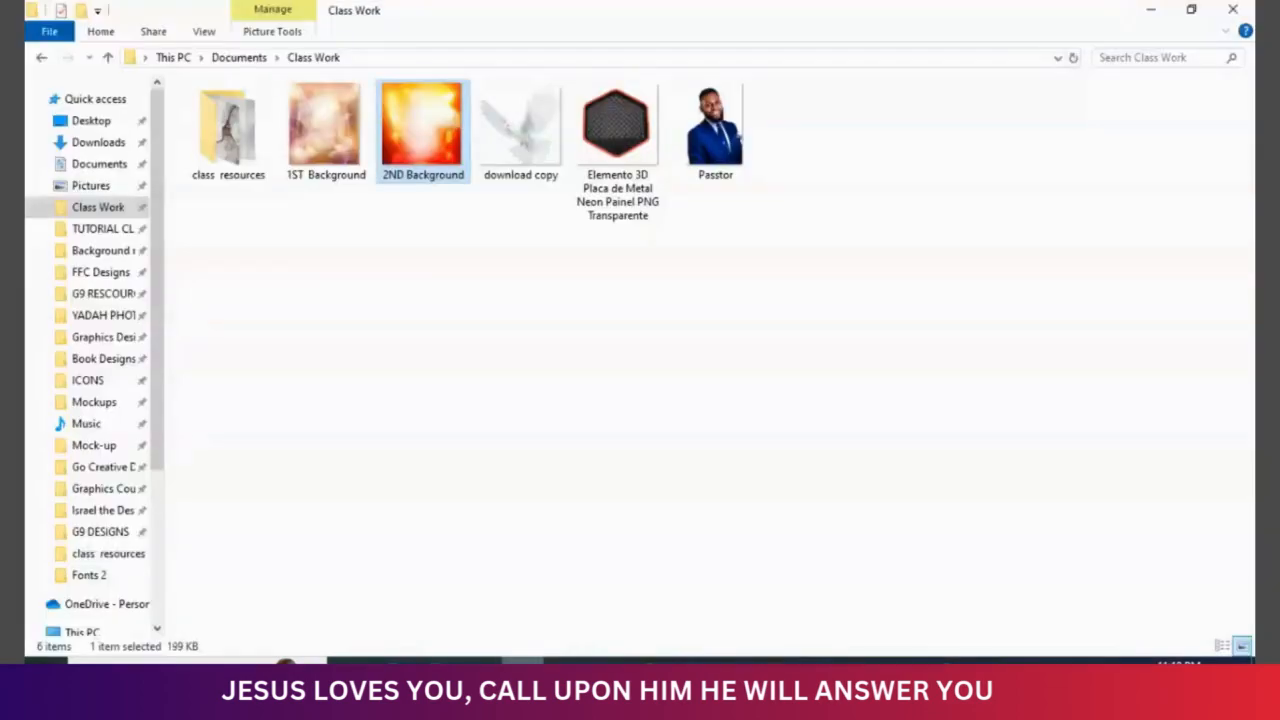
left_click(622, 138)
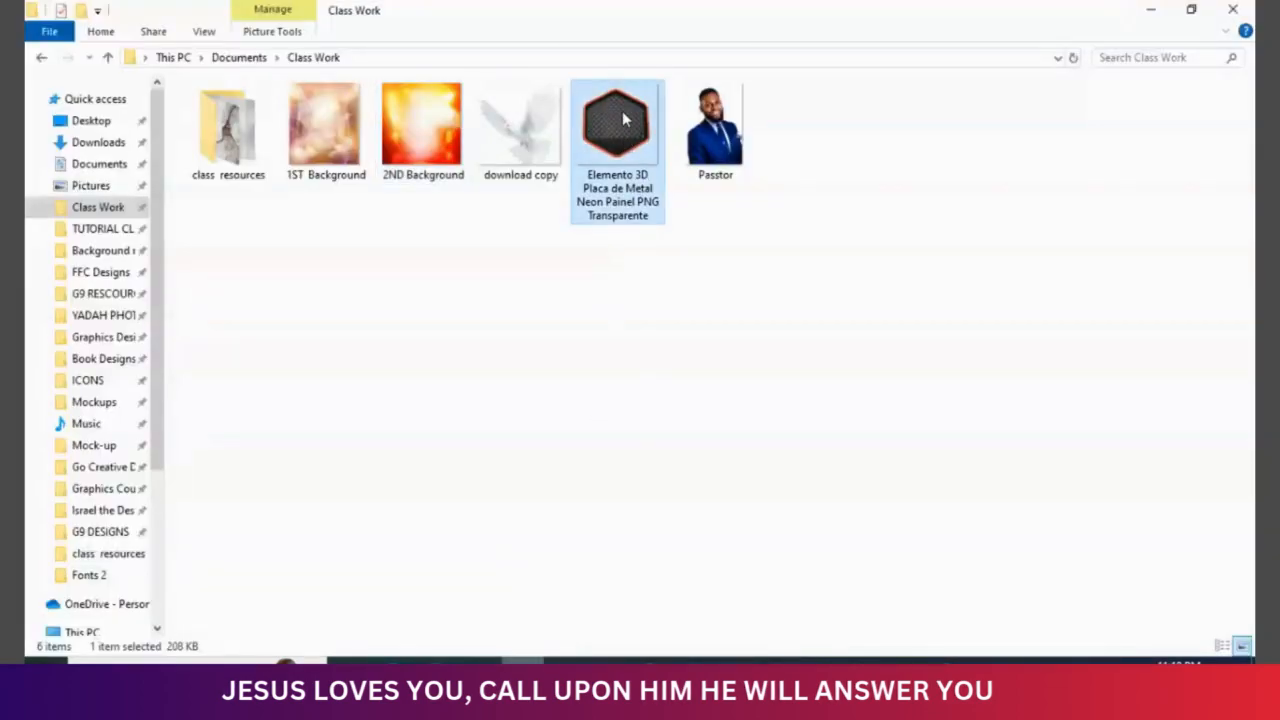
left_click_drag(622, 111, 467, 344)
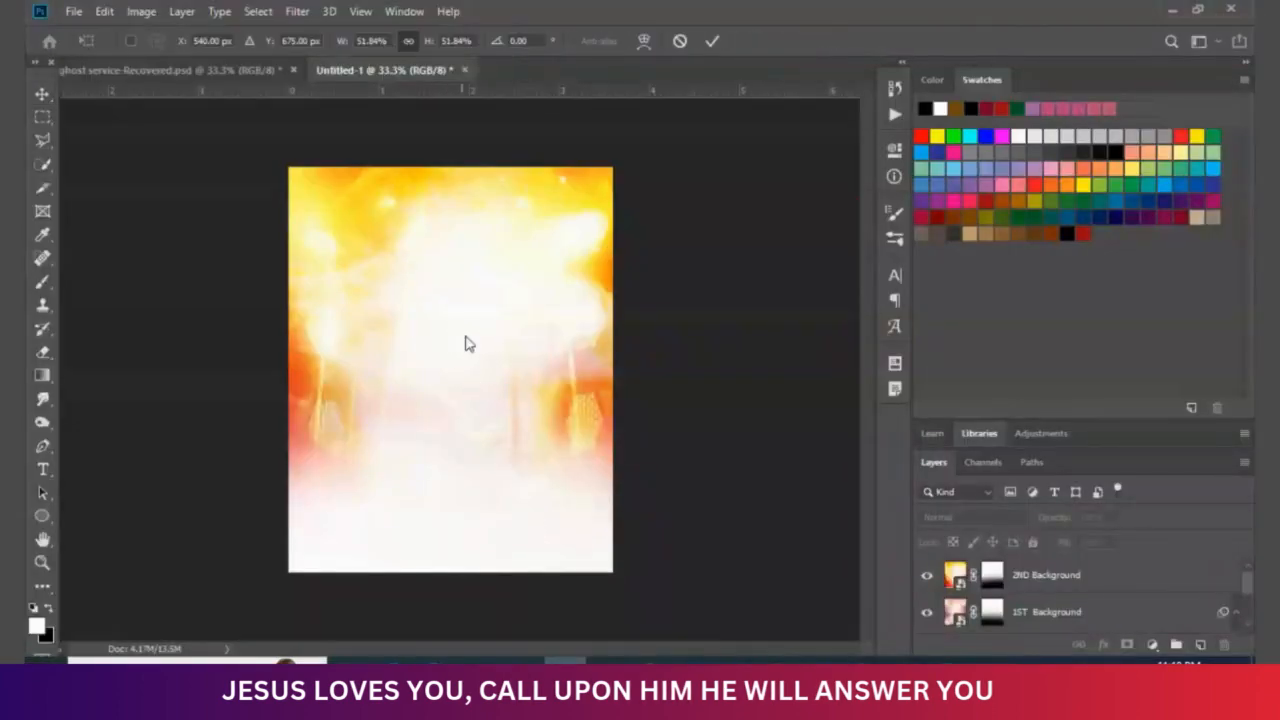
key("Return")
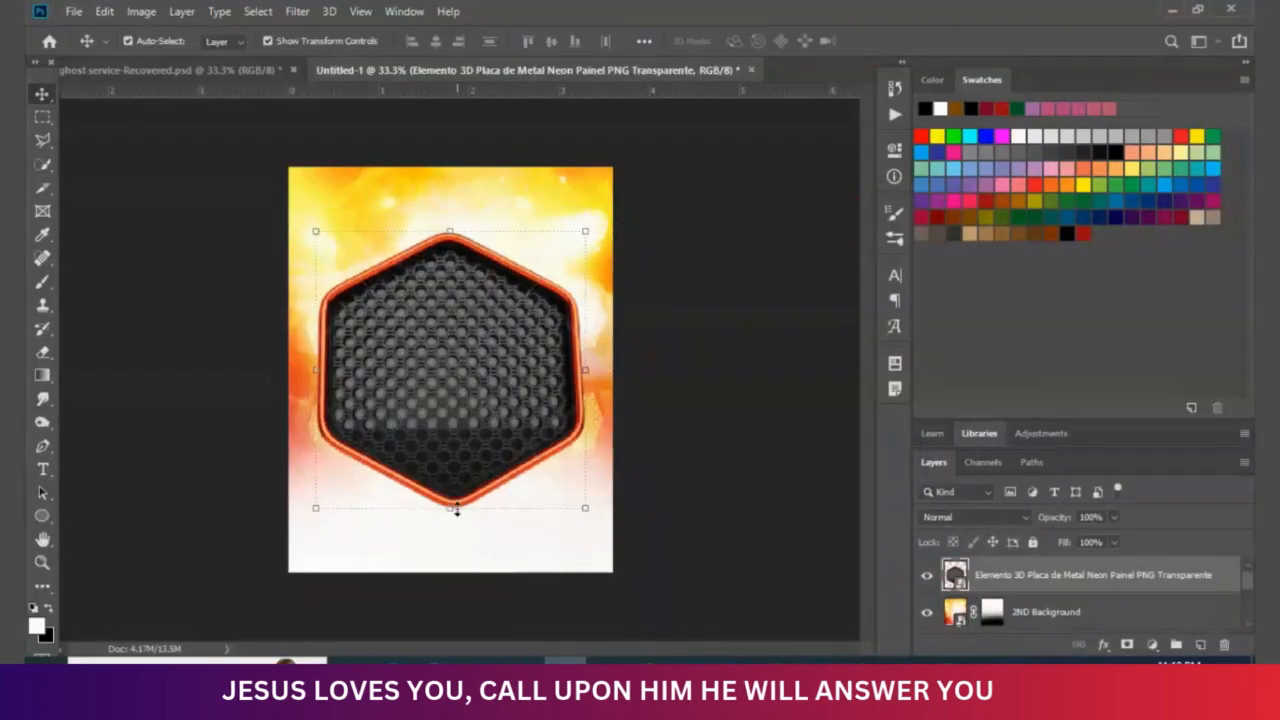
left_click_drag(455, 510, 450, 438)
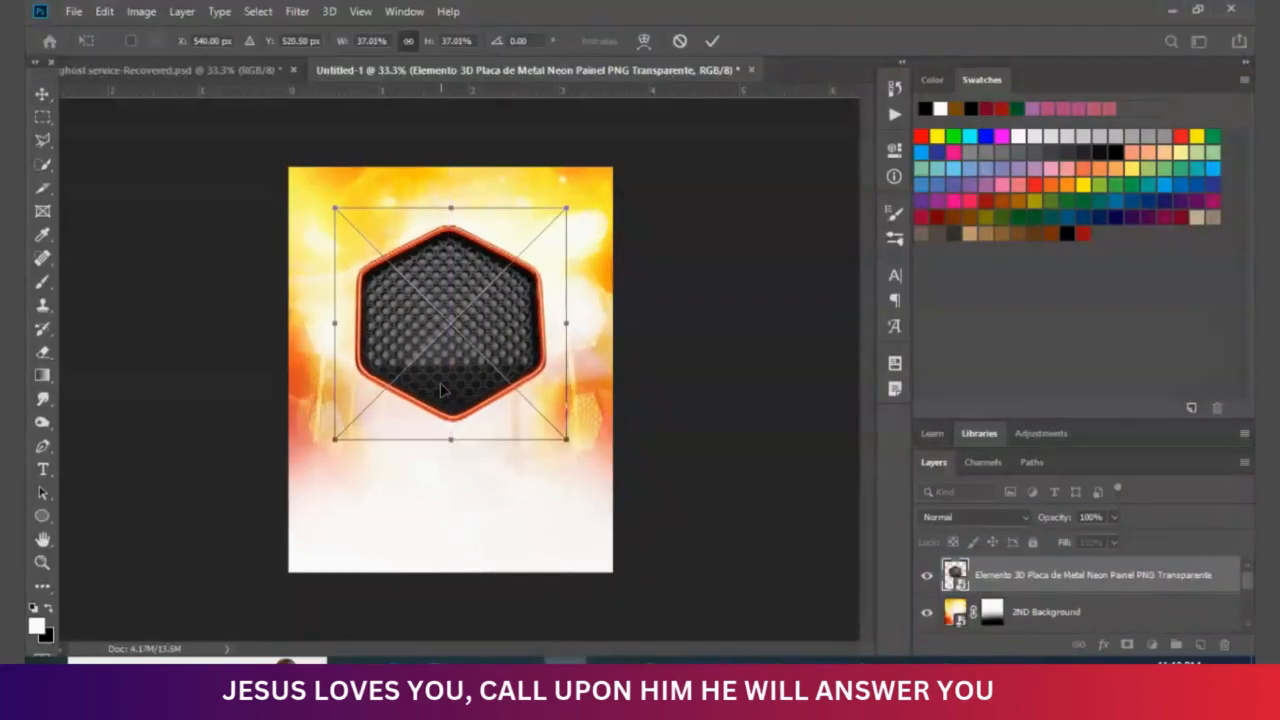
left_click_drag(443, 390, 461, 346)
key("Return")
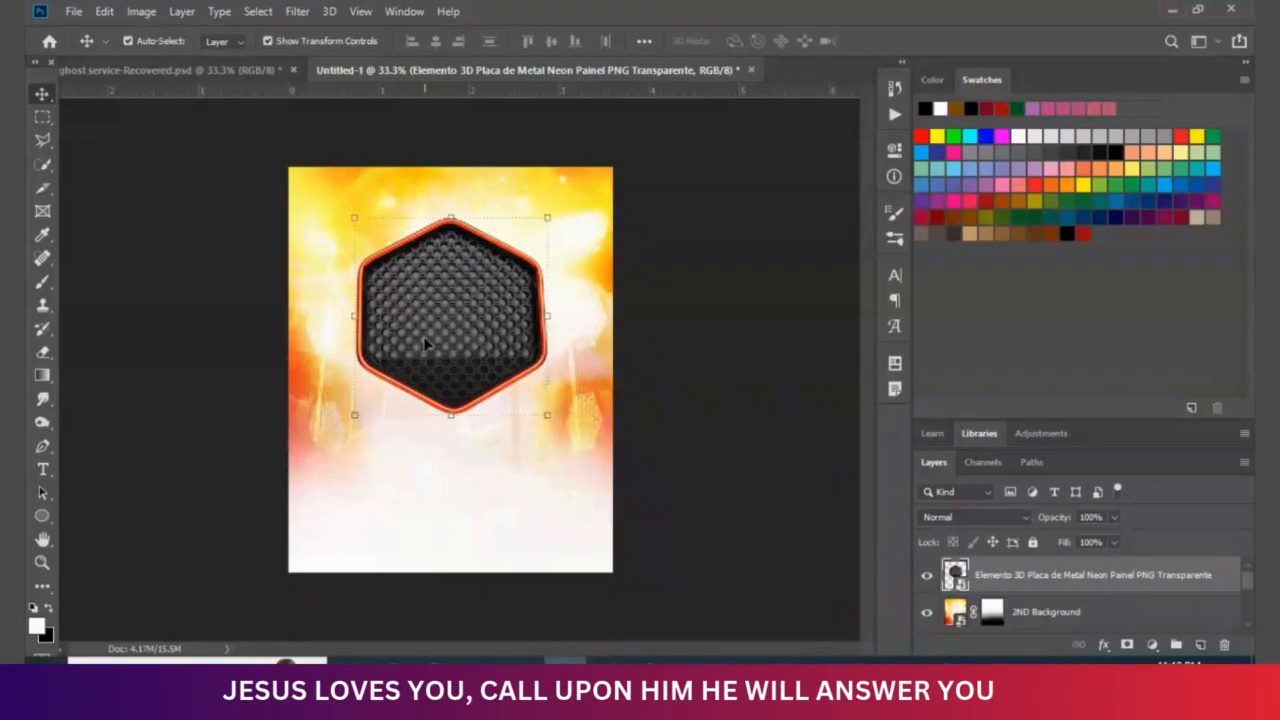
left_click(723, 397)
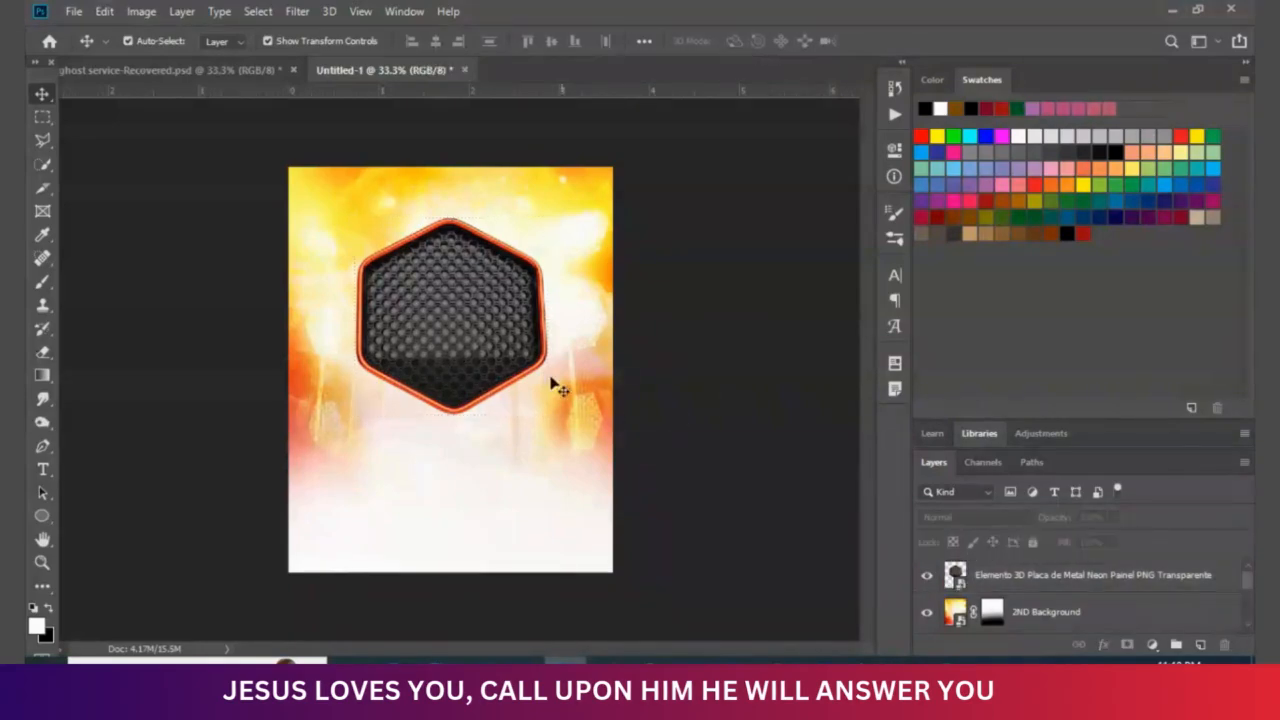
left_click(445, 339)
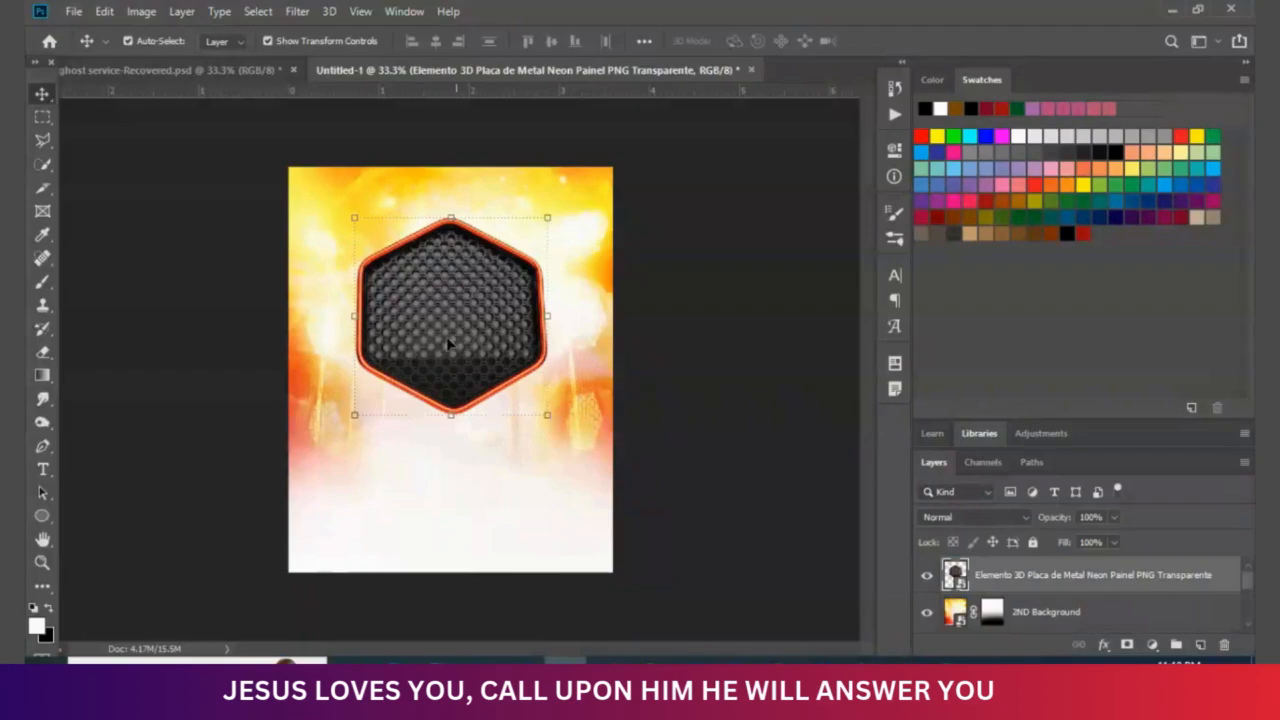
left_click(182, 286)
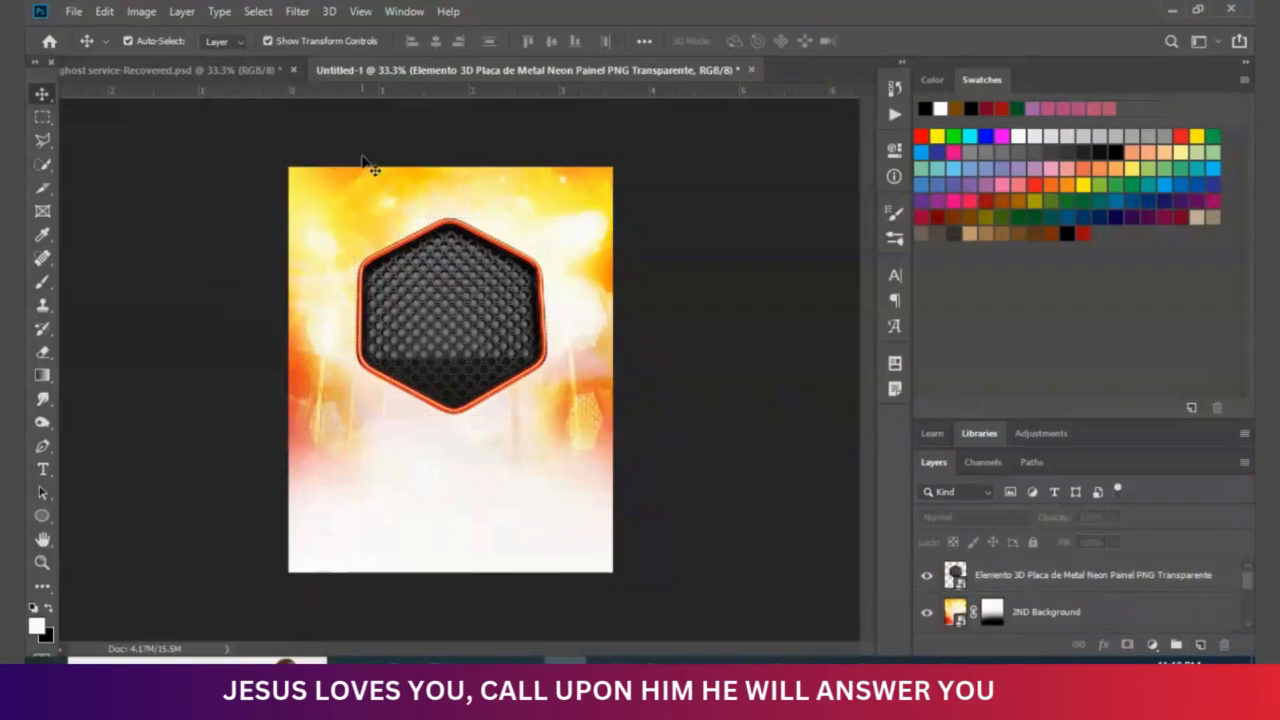
- Copy the Holy ghost and Service text layers from the finished ghost service flyer onto the hexagon in the new document
left_click(236, 69)
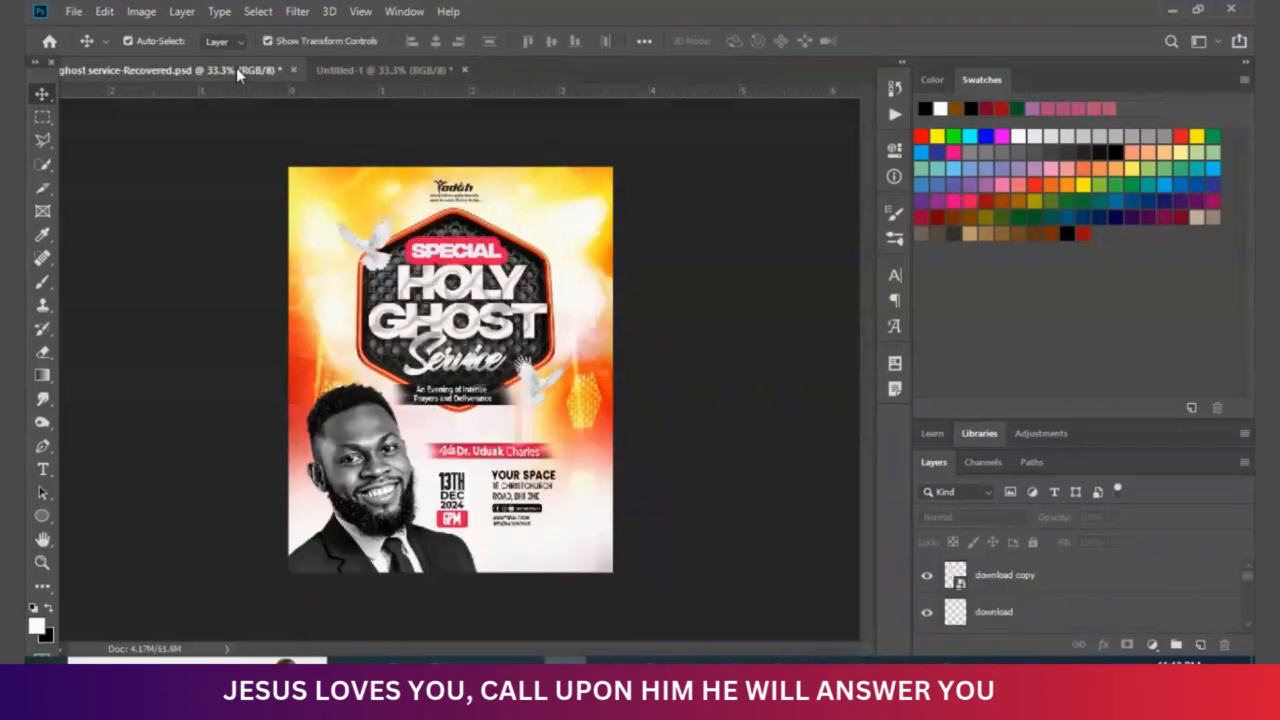
left_click(418, 252)
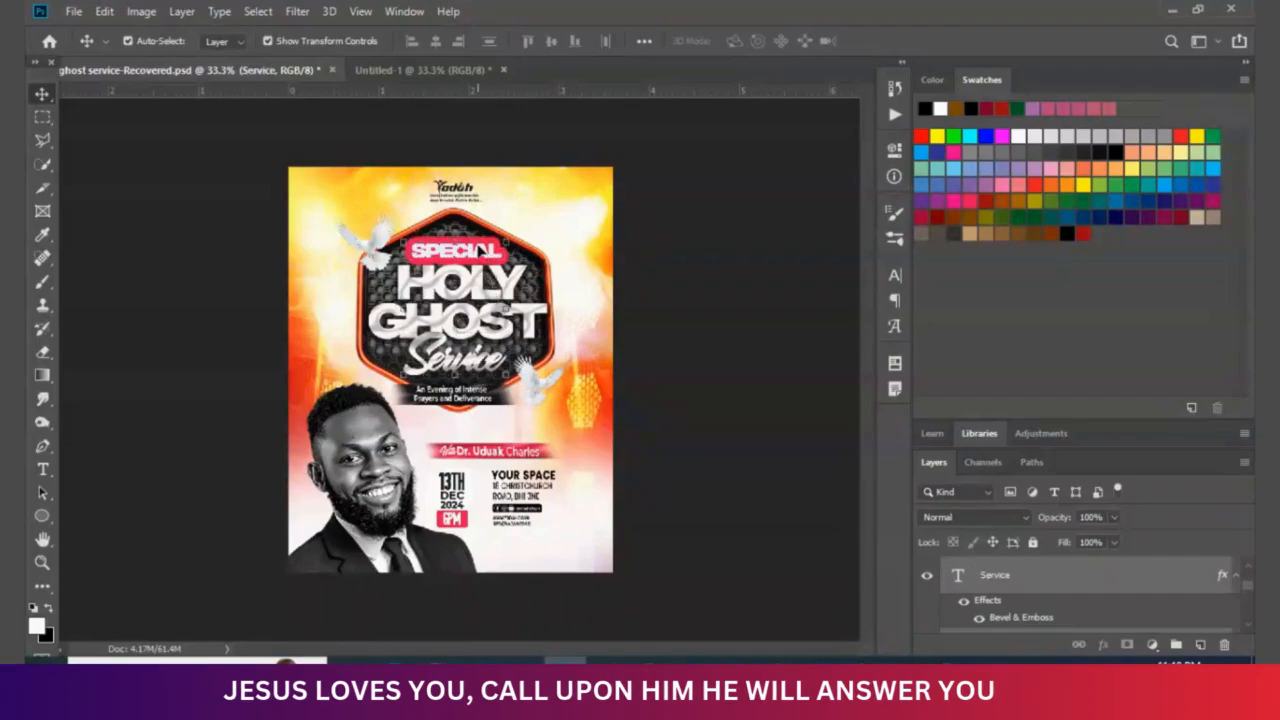
left_click(477, 284)
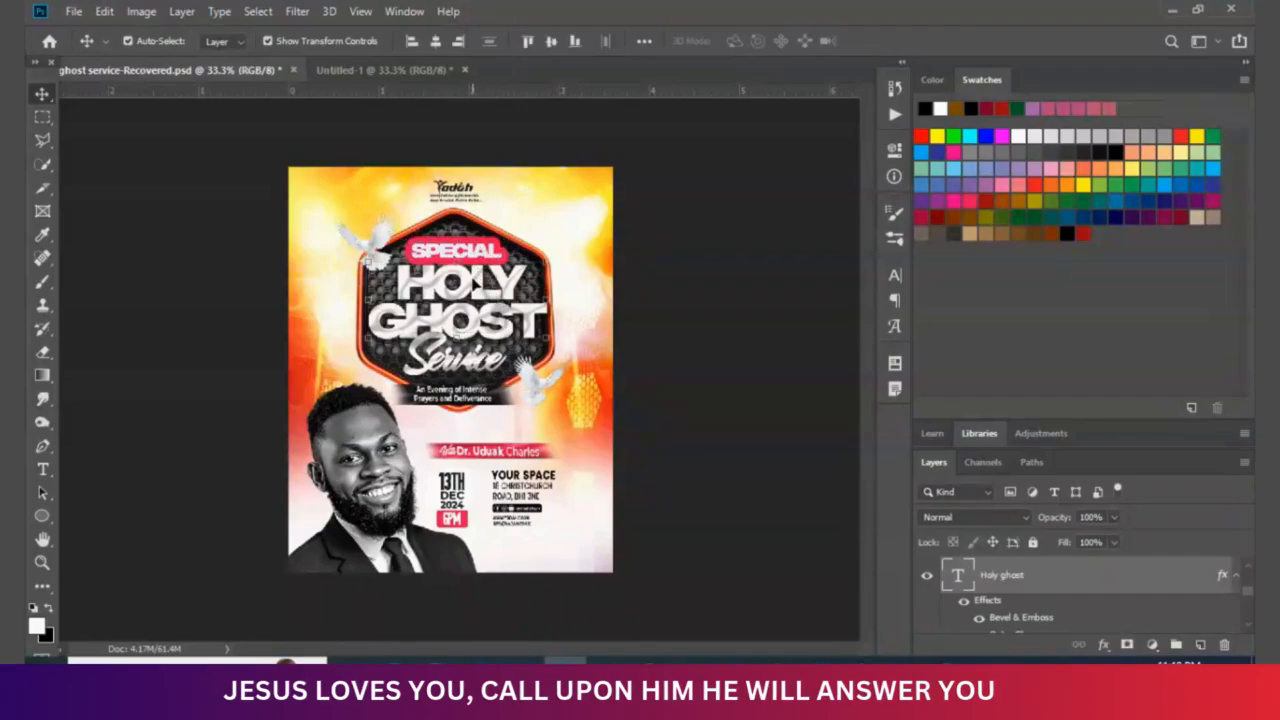
left_click(472, 366, "shift")
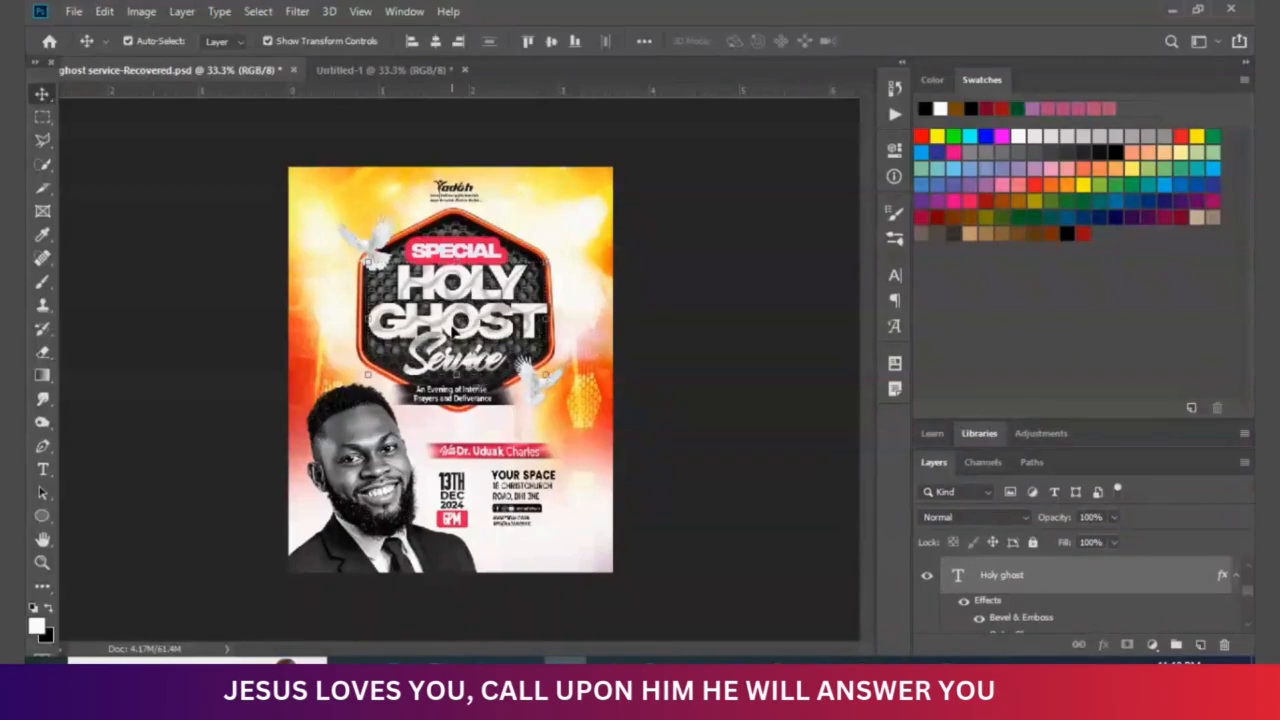
mouse_move(455, 330)
left_mouse_down()
mouse_move(470, 330)
mouse_move(415, 55)
mouse_move(362, 70)
mouse_move(443, 357)
mouse_move(458, 336)
left_mouse_up()
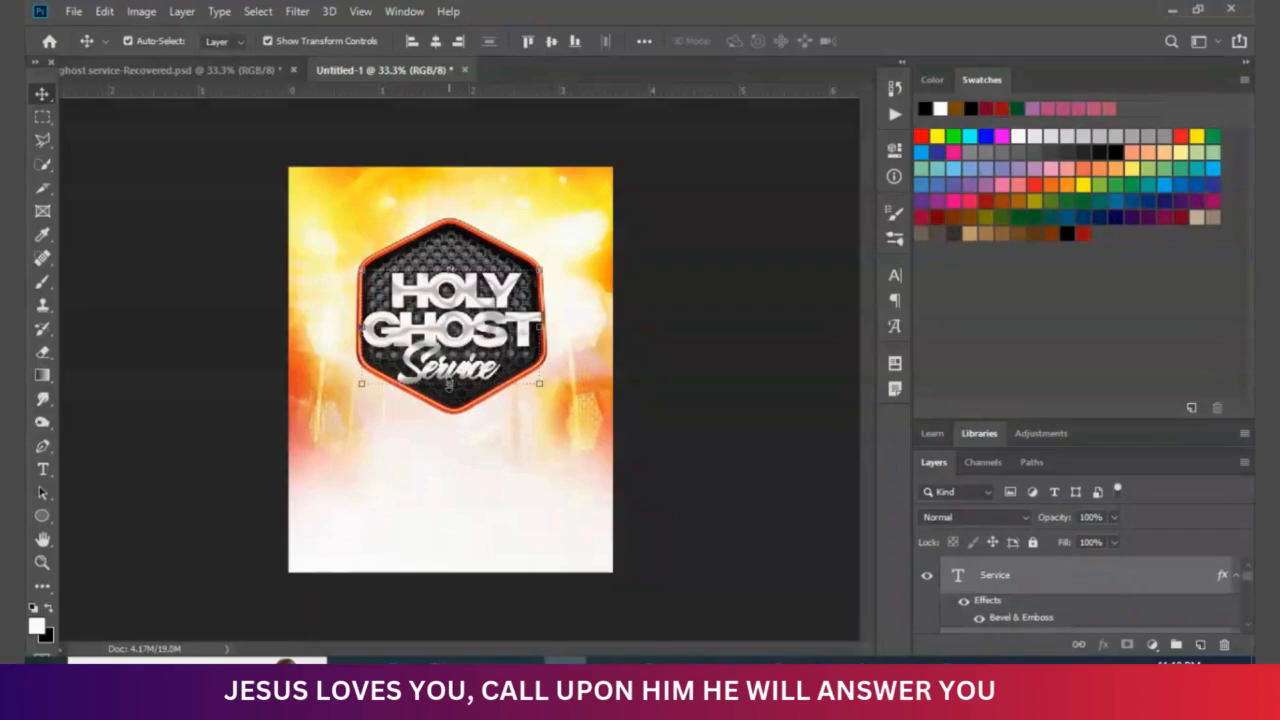
- Scale the Holy ghost and Service text layers to about 95% and position them in the hexagon's lower part
key("ctrl+t")
left_click_drag(451, 382, 472, 347)
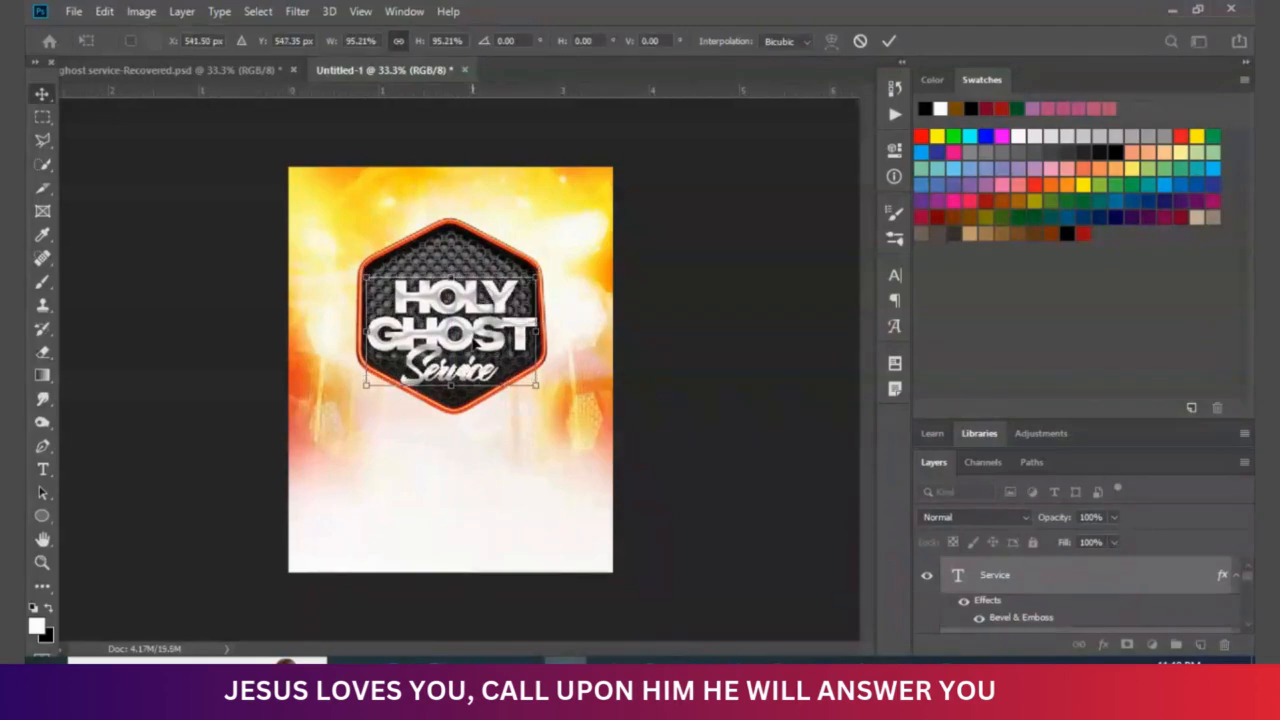
key("Return")
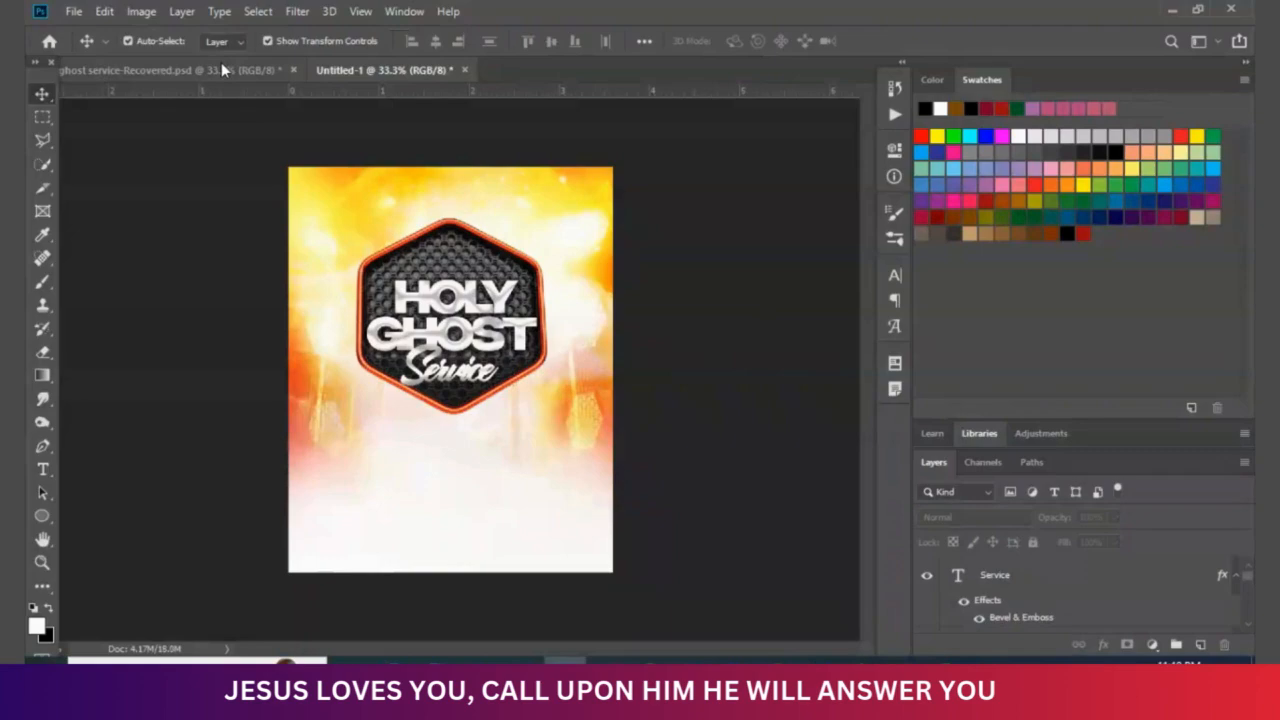
- Copy the Special text with its pink box from the finished flyer and position it just above the HOLY GHOST title
left_click(222, 68)
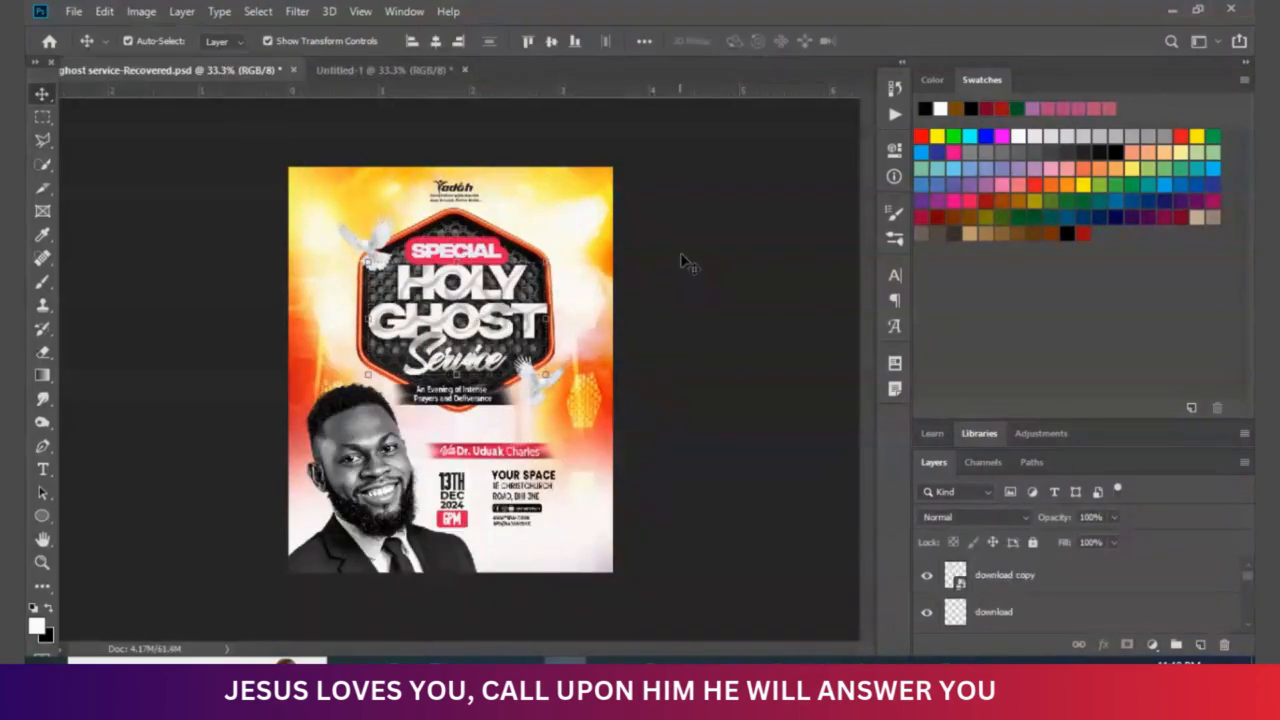
mouse_move(484, 258)
left_mouse_down()
mouse_move(470, 256)
mouse_move(428, 72)
mouse_move(434, 200)
mouse_move(463, 272)
left_mouse_up()
key("Up")
key("Up")
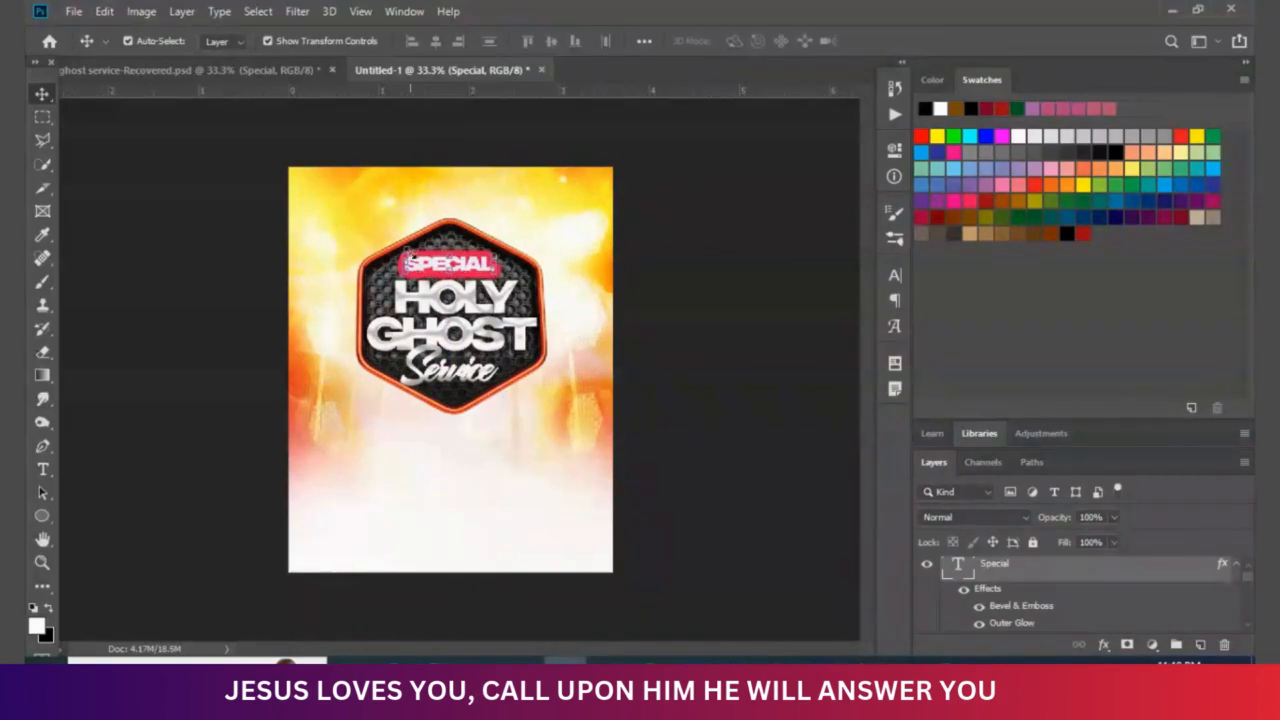
left_click(720, 387)
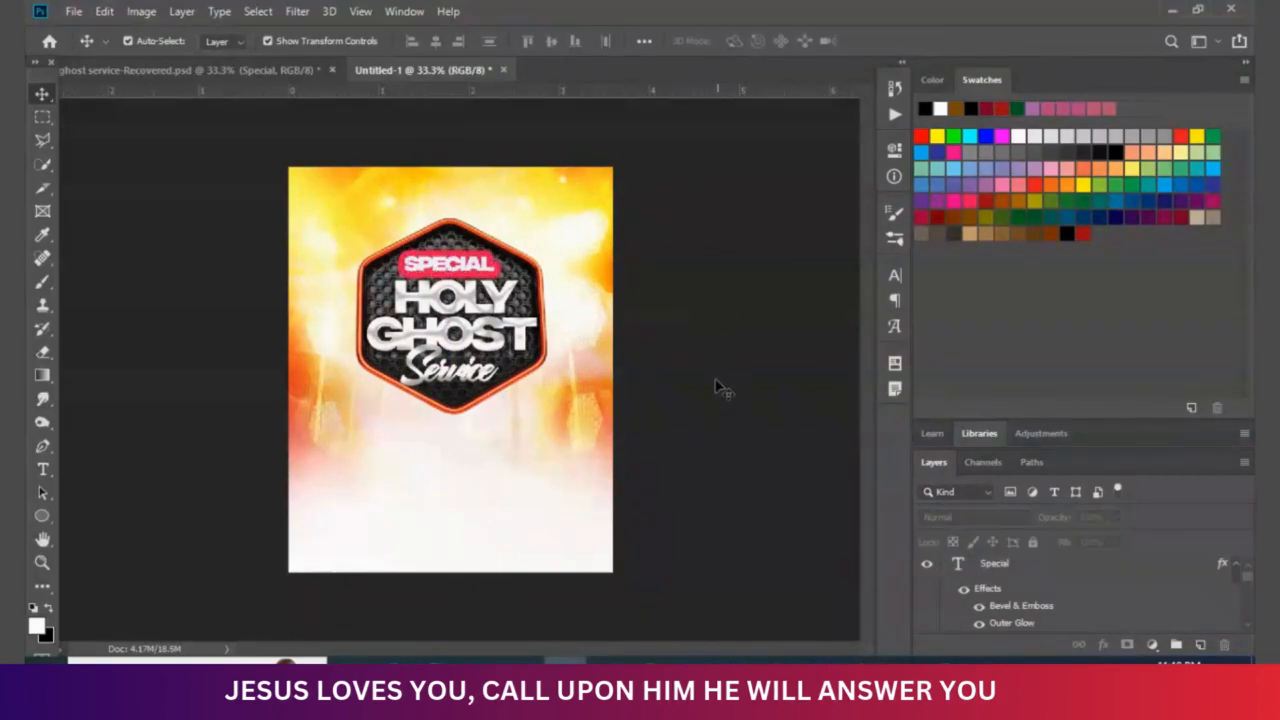
- Nudge the Service text down slightly inside the hexagon
left_click(467, 384)
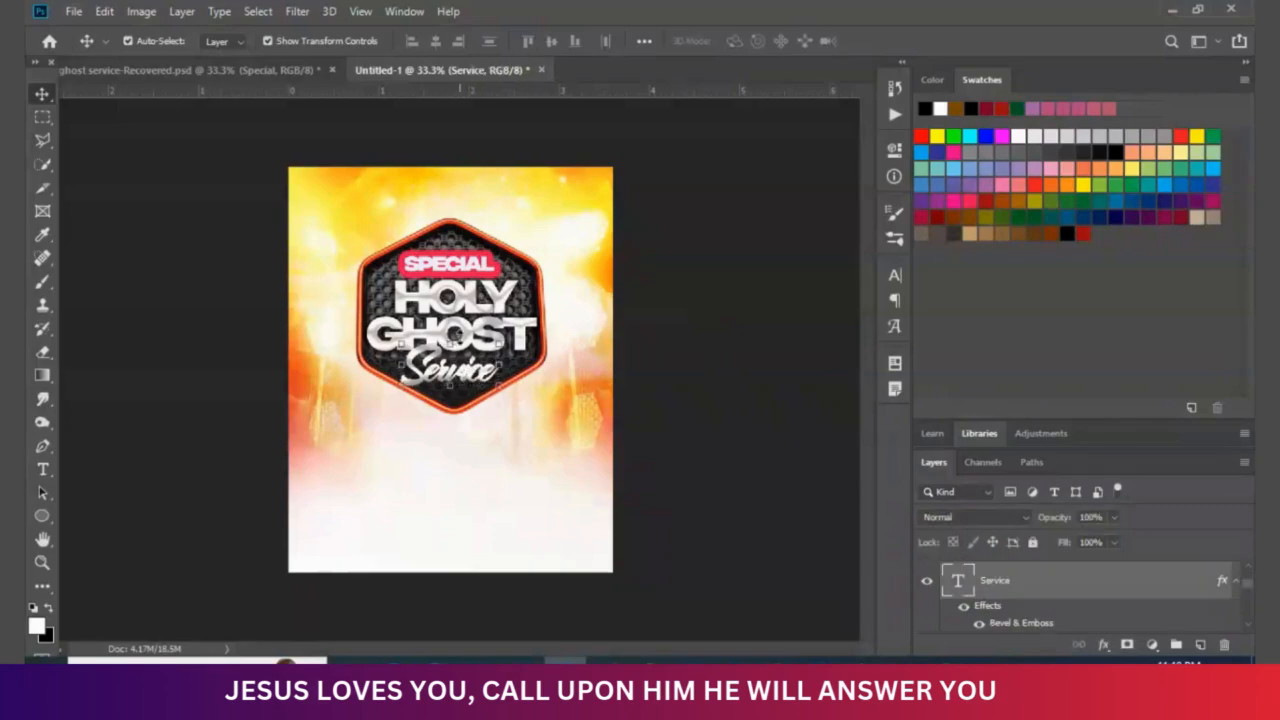
key("Down")
key("Down")
key("Down")
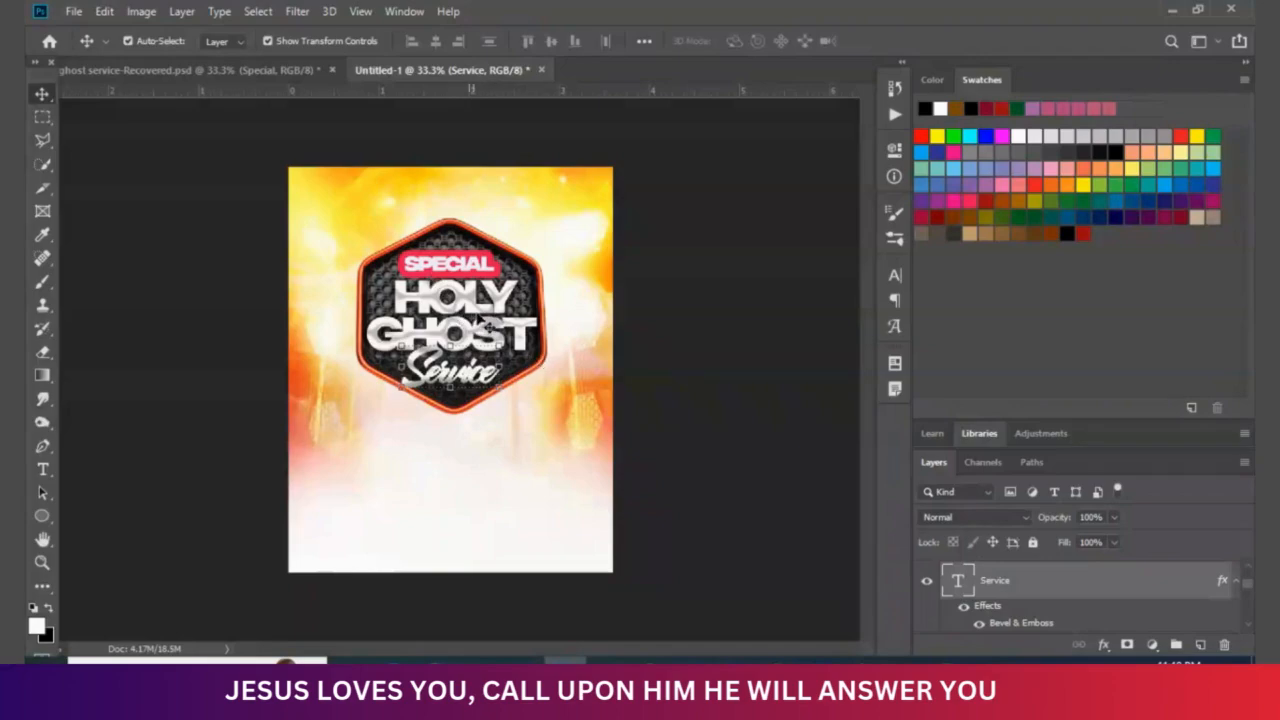
left_click(685, 330)
- Open the Bevel & Emboss layer style settings of the Holy ghost text layer to examine them beside the title
left_click(445, 328)
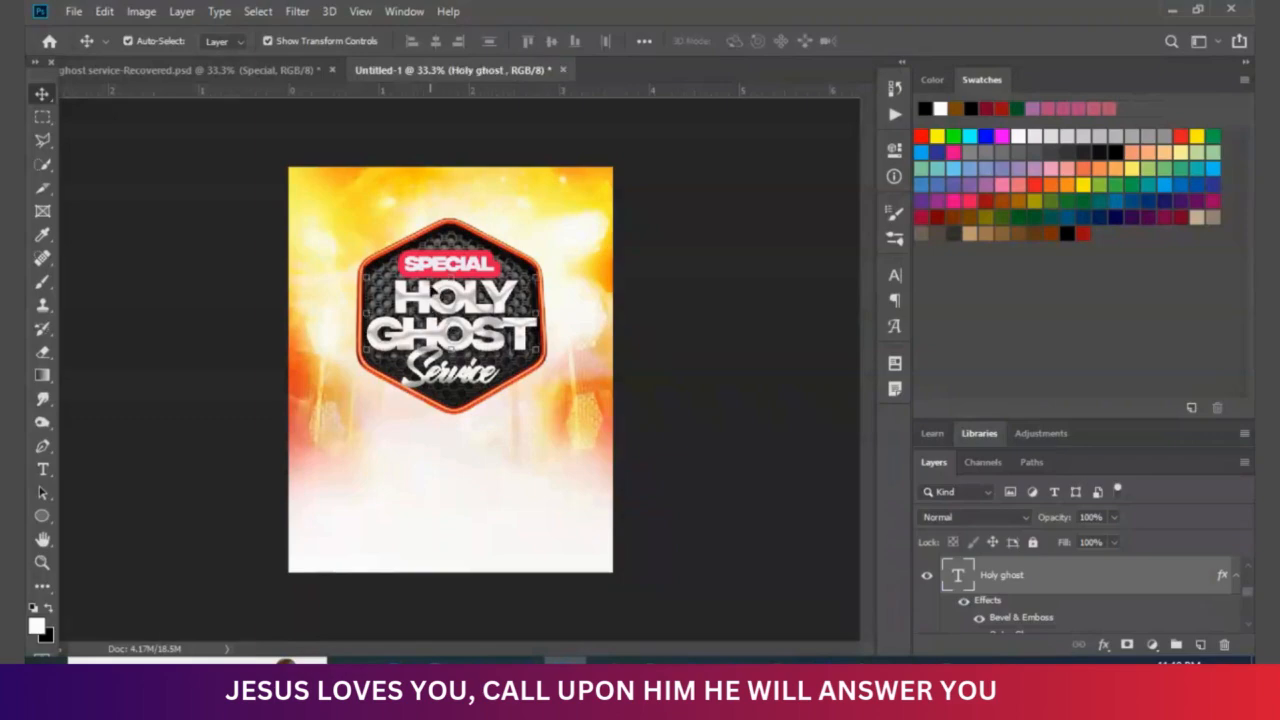
scroll(505, 285, "up", 2)
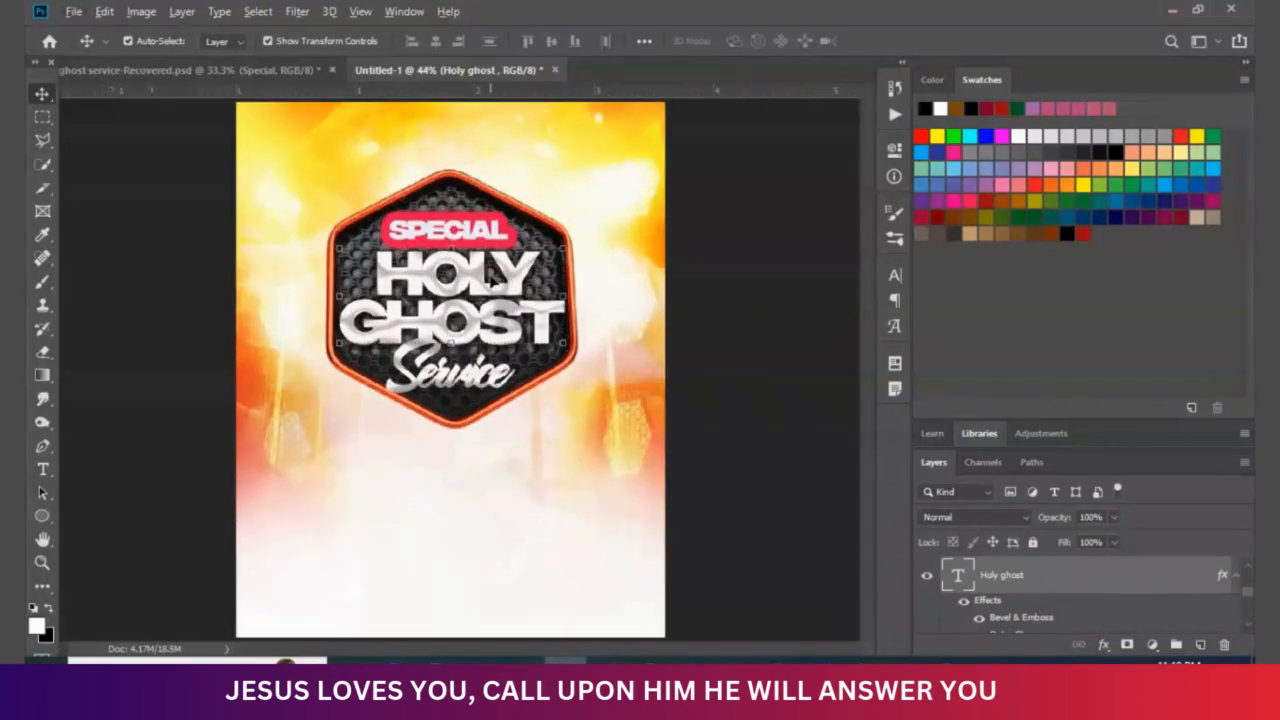
scroll(488, 285, "up", 2)
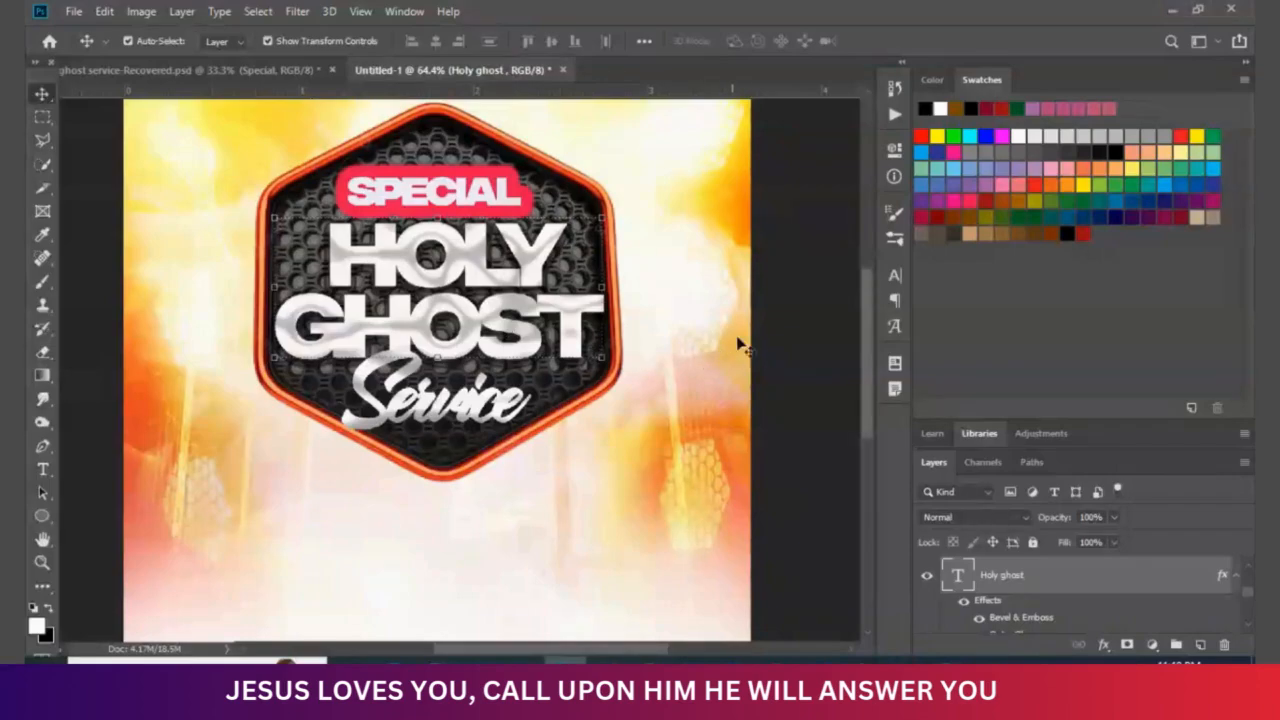
left_click(791, 342)
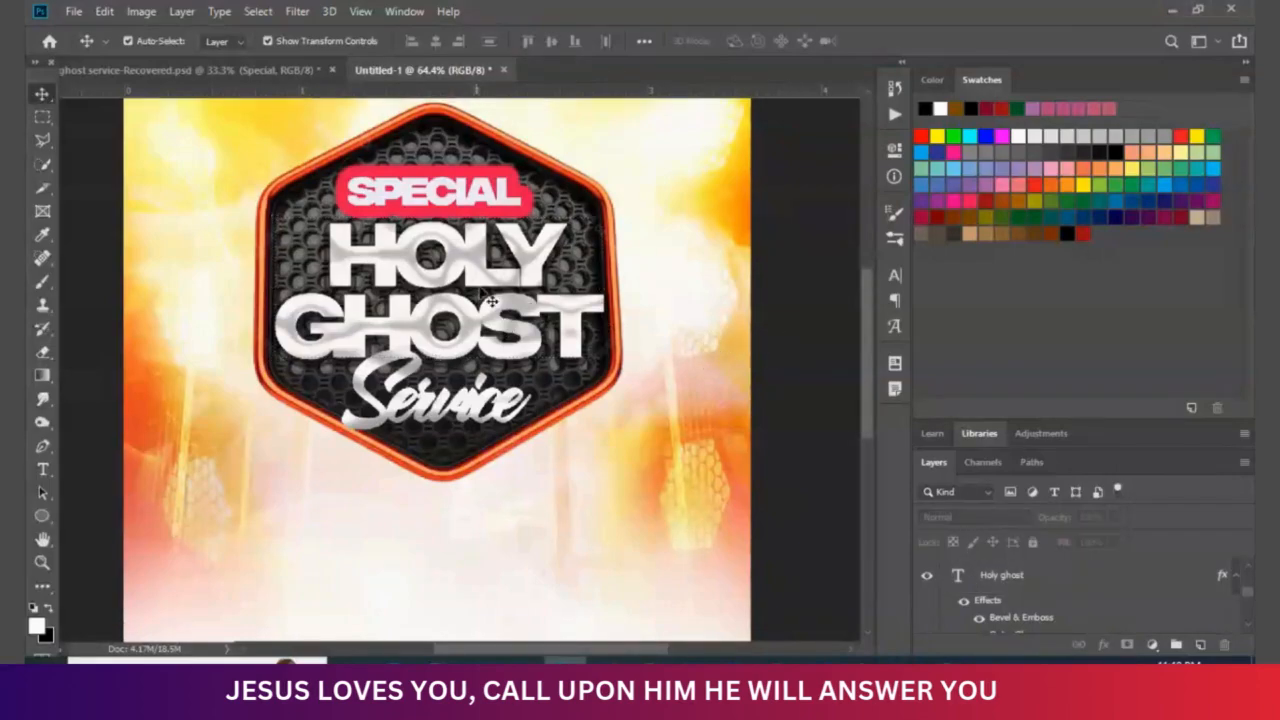
left_click(490, 277)
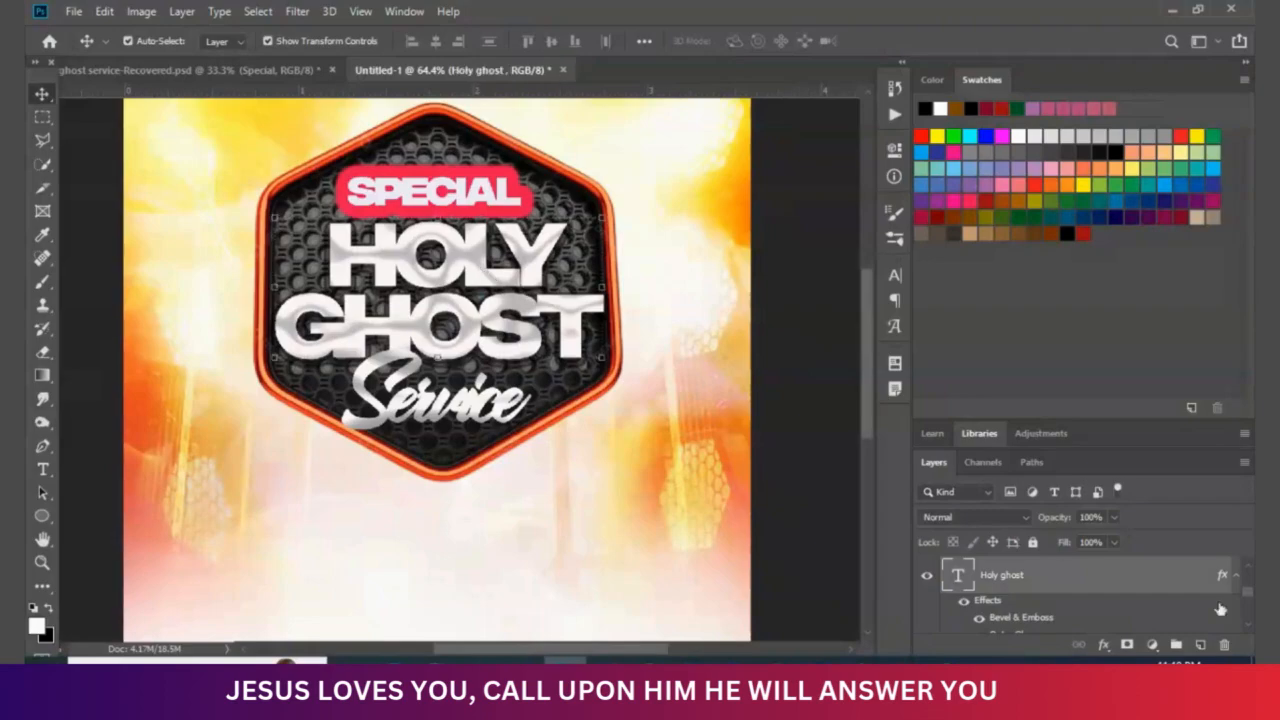
double_click(1108, 572)
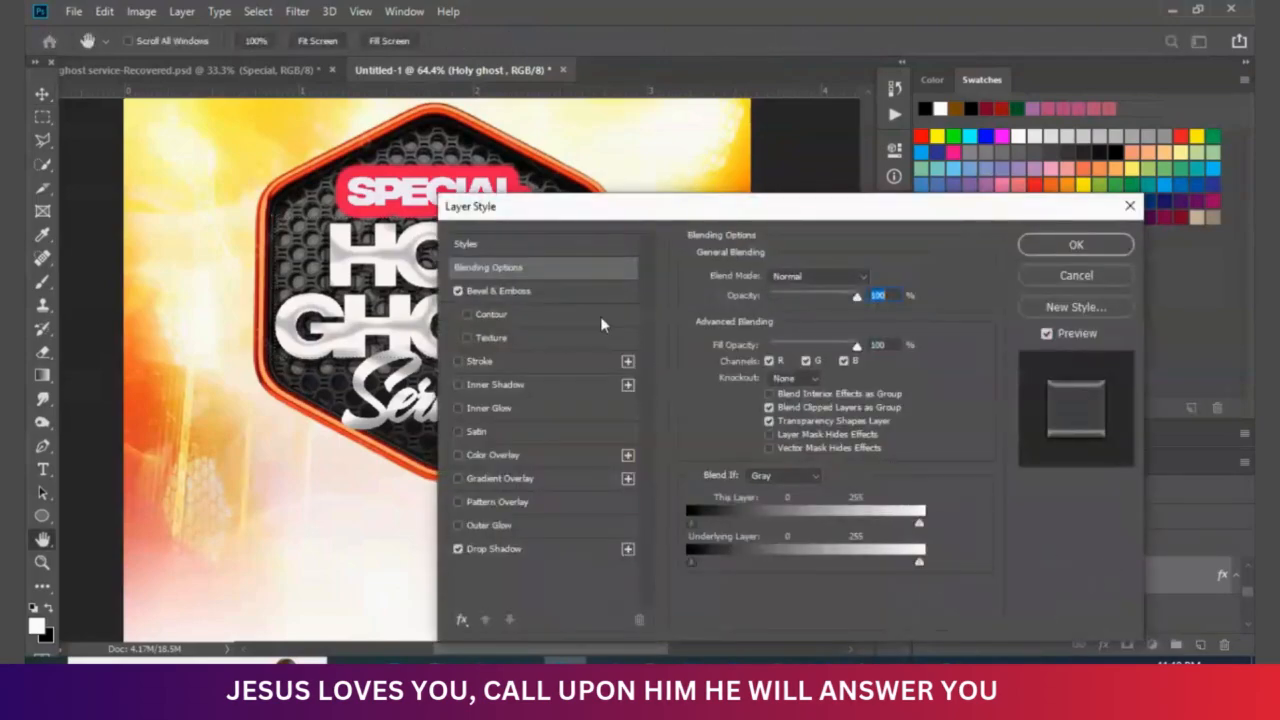
left_click_drag(550, 216, 780, 190)
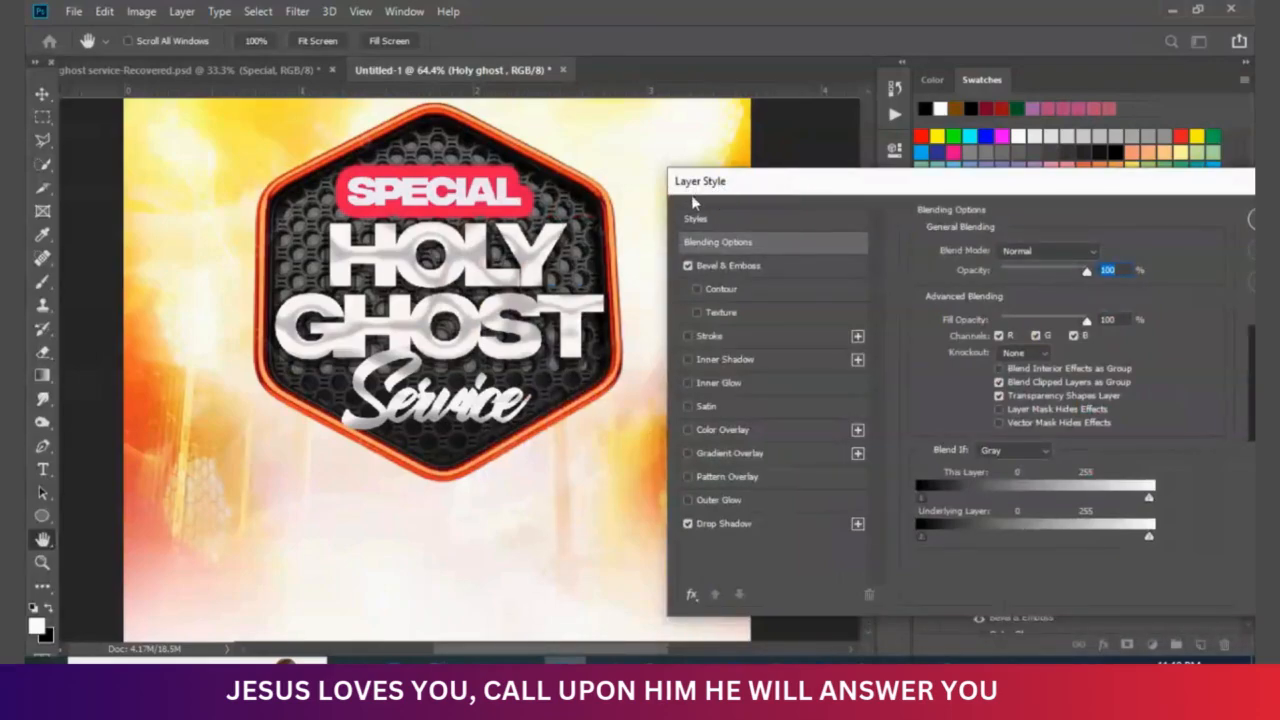
left_click(781, 265)
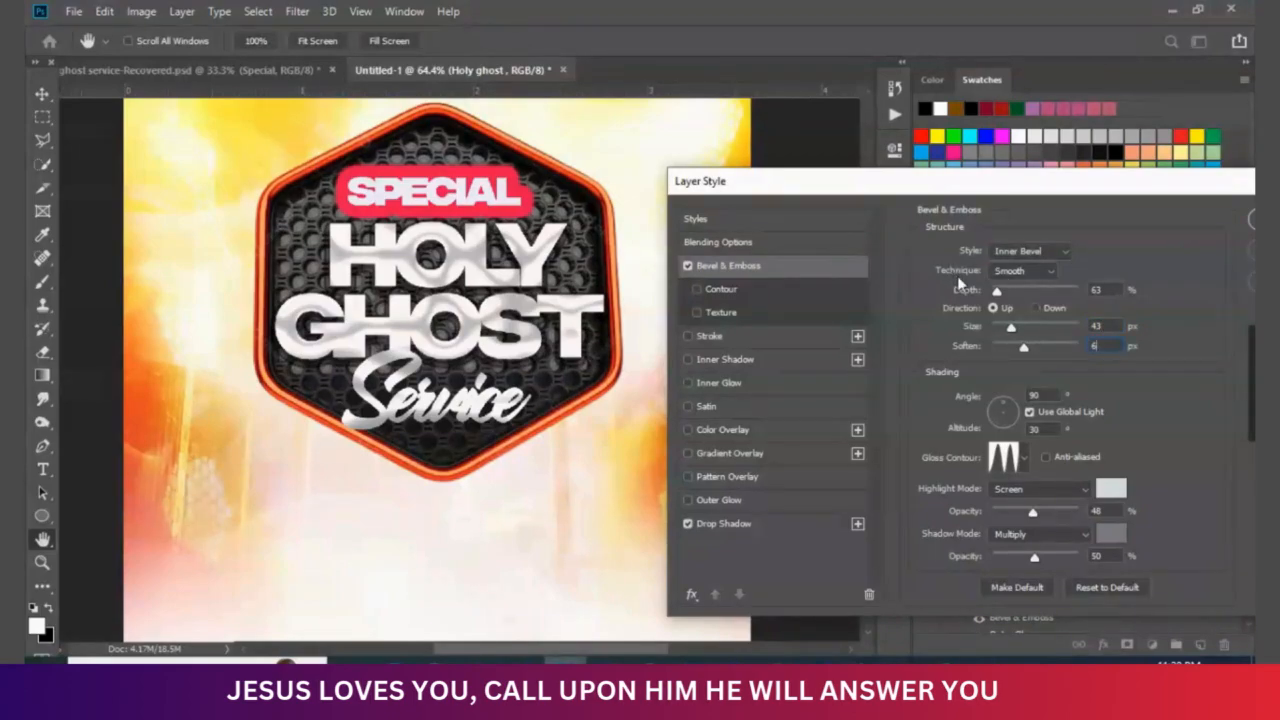
- Try the Chisel Hard technique on the Holy ghost bevel, then set the technique back to Smooth
left_click(1046, 273)
left_click(1038, 290)
left_click(1052, 273)
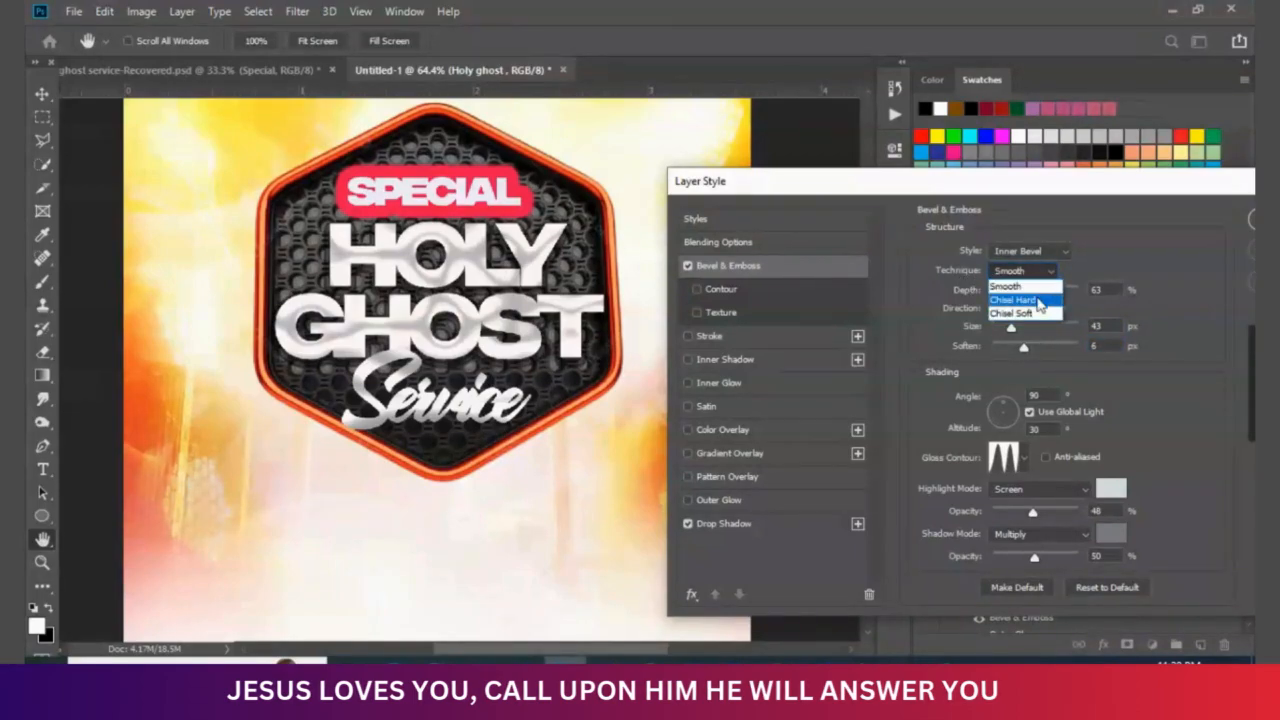
left_click(1015, 300)
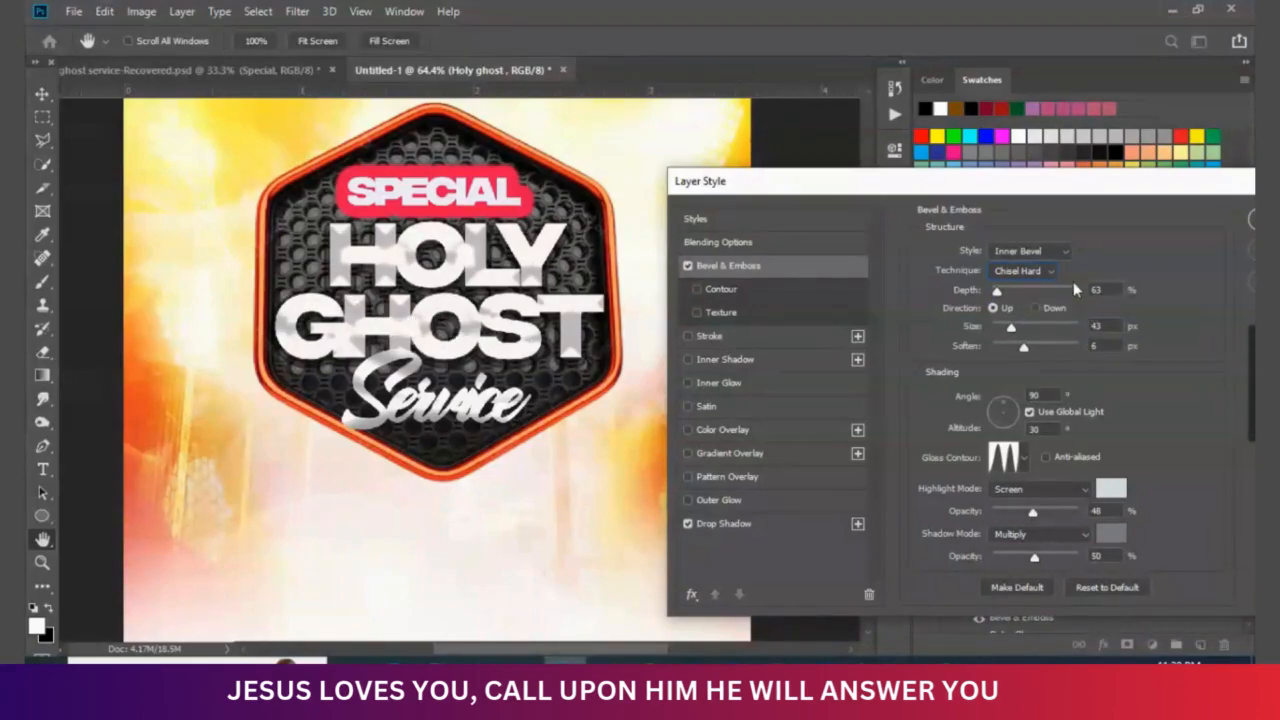
left_click(1045, 269)
left_click(1037, 284)
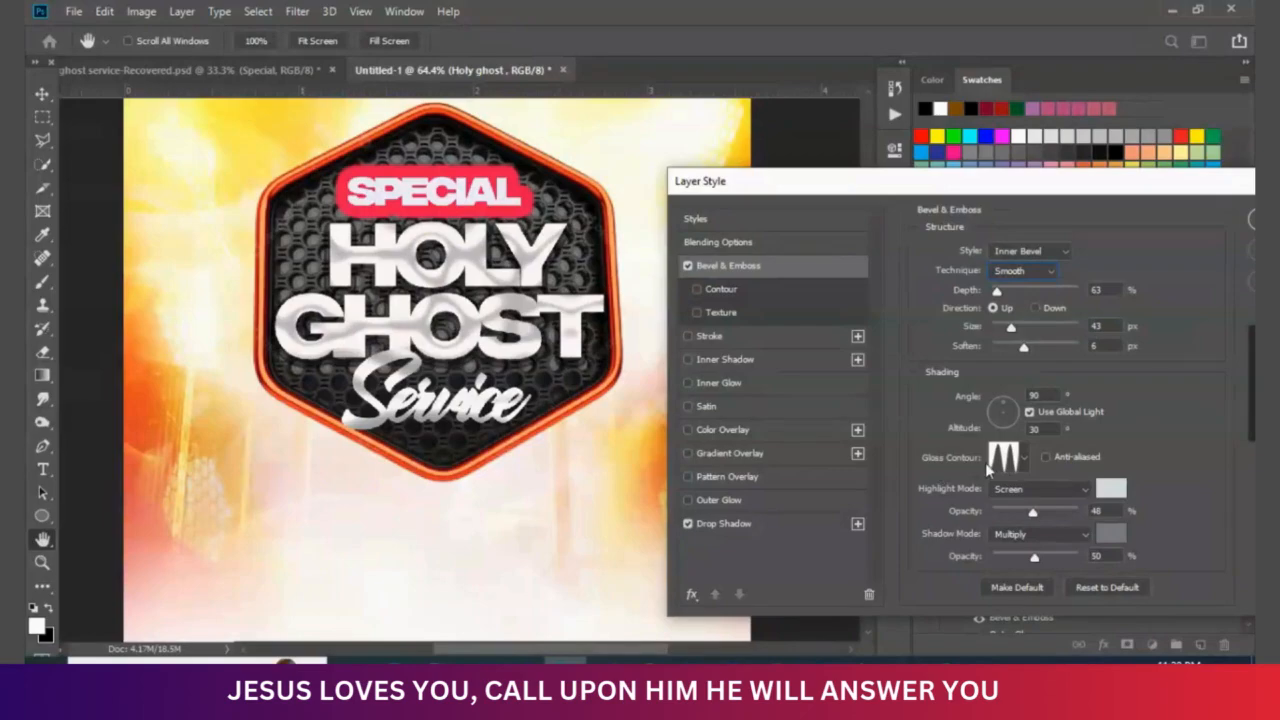
- Try the straight diagonal gloss contour on the Holy ghost bevel, restore the multi-peak contour and close the layer style settings
left_click(1019, 470)
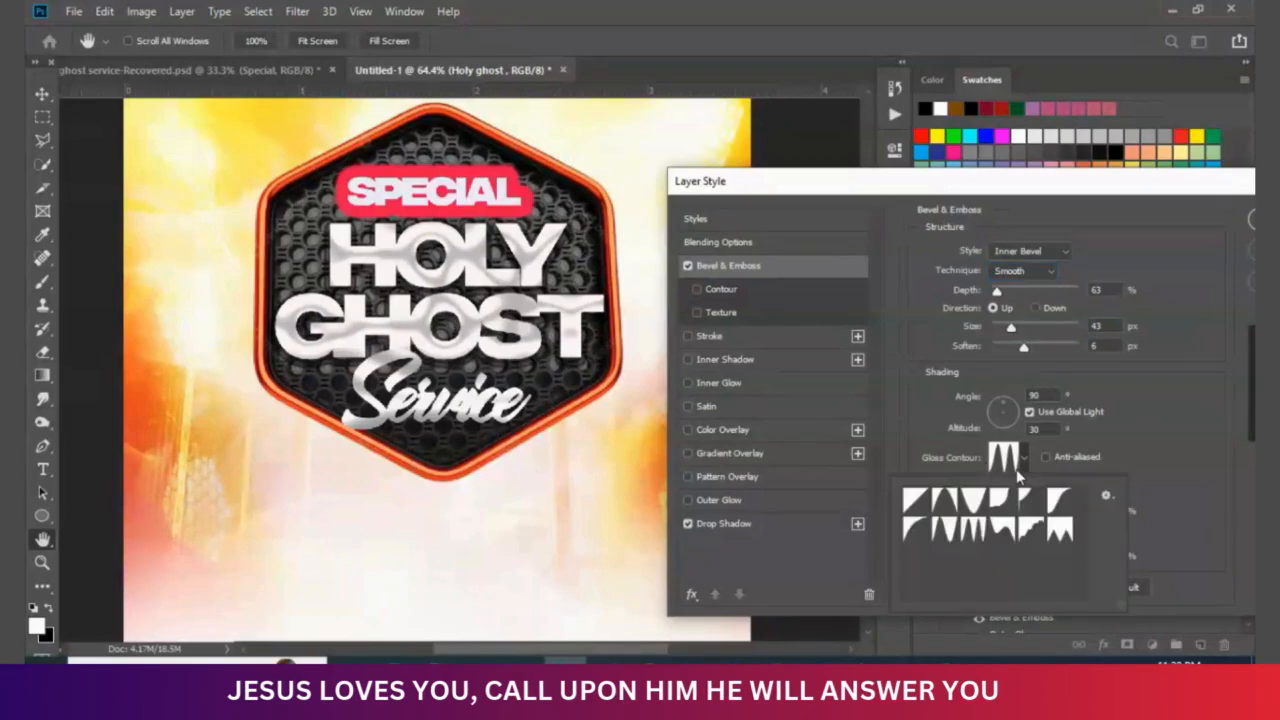
left_click(915, 499)
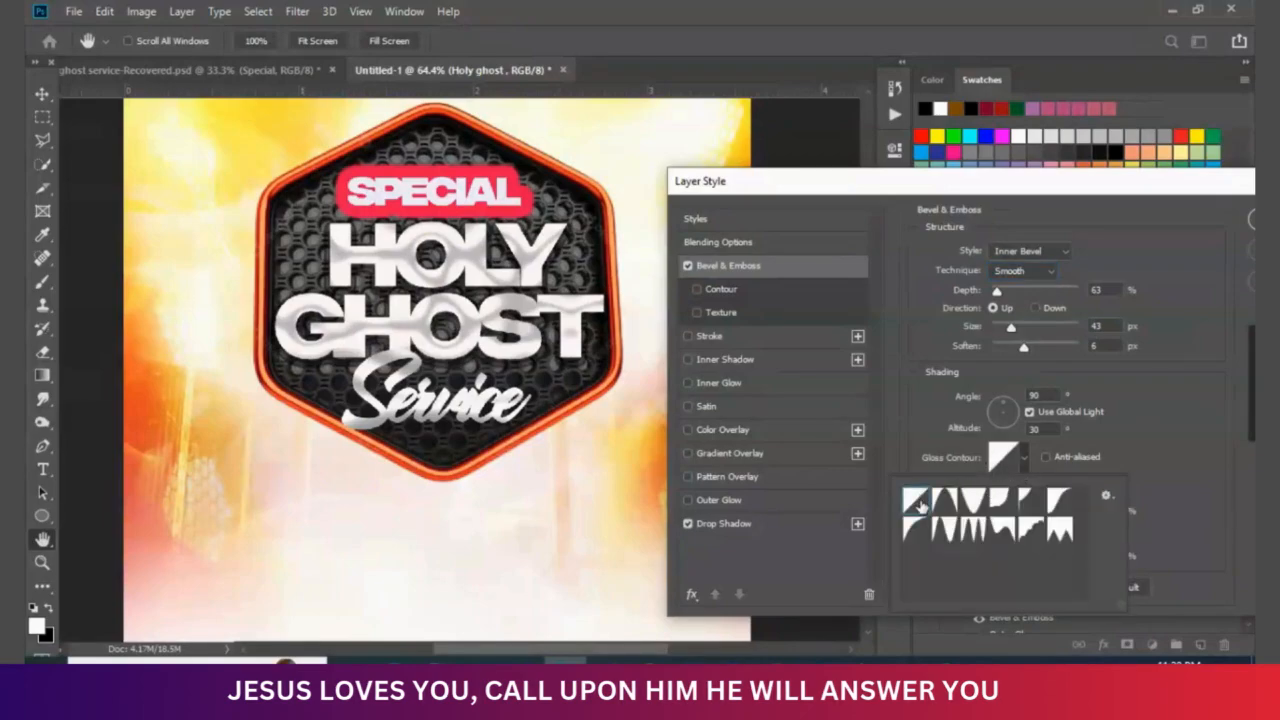
left_click(1026, 464)
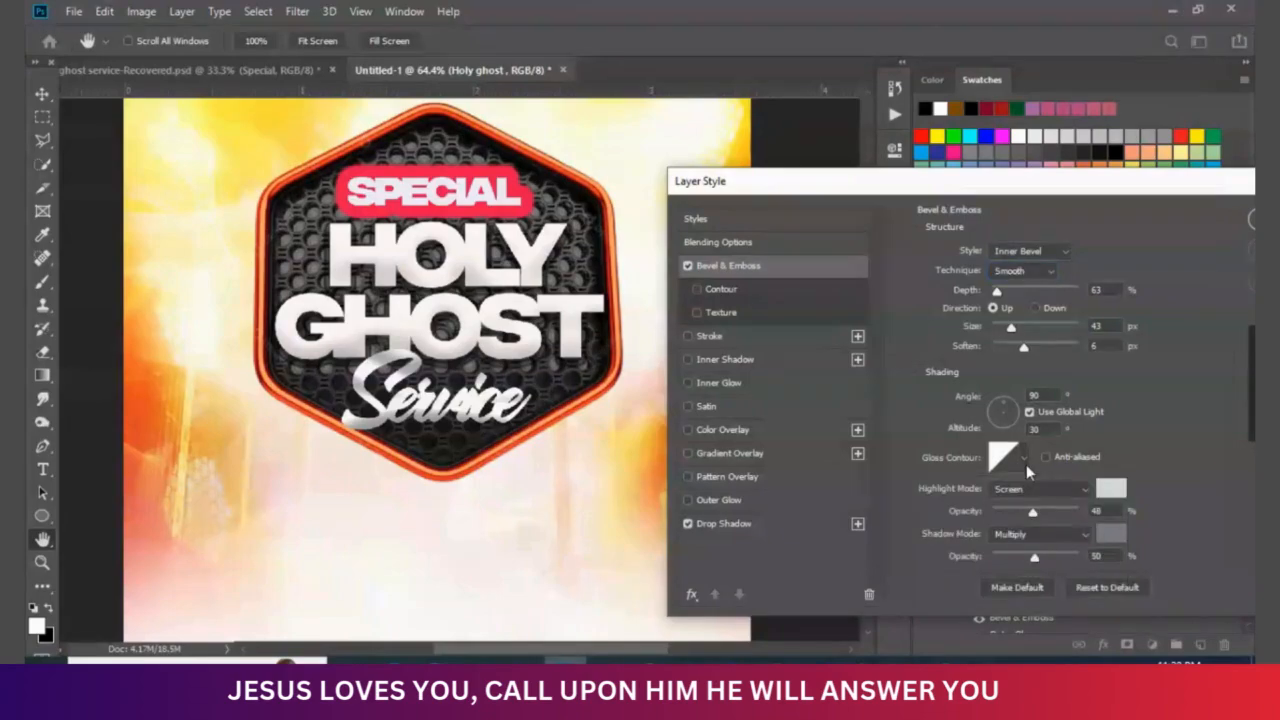
left_click(1026, 464)
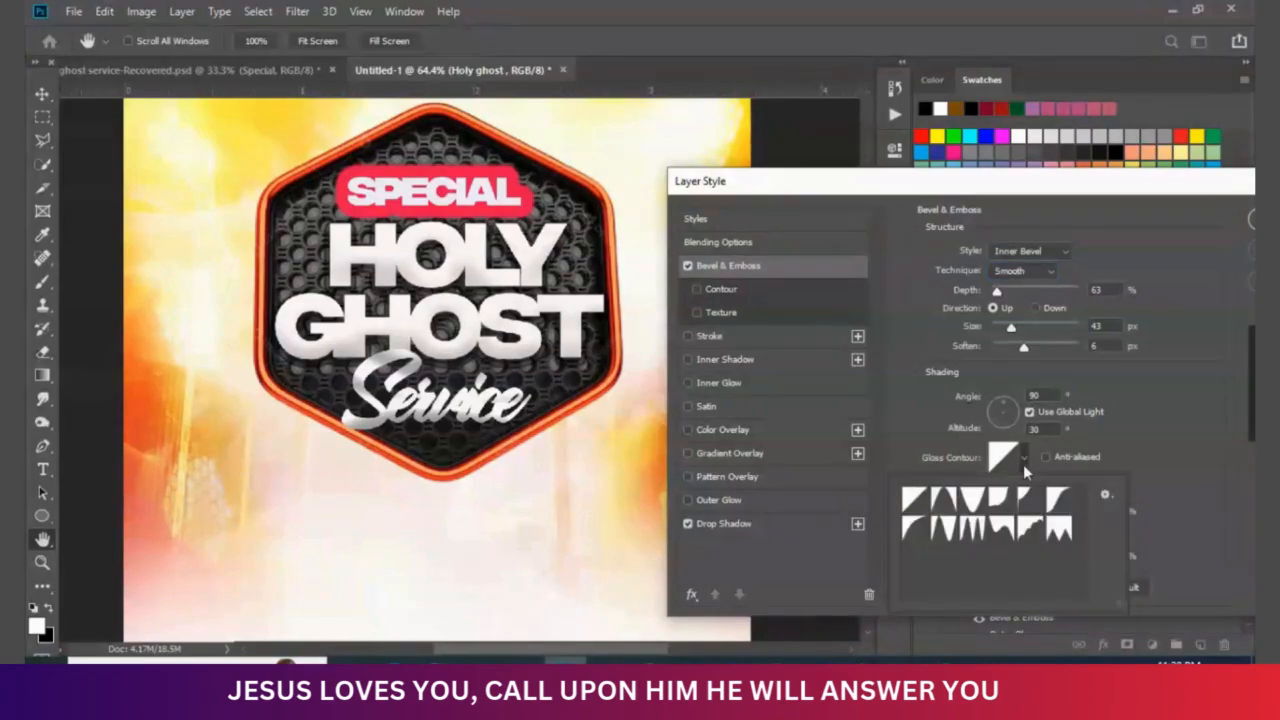
left_click(976, 530)
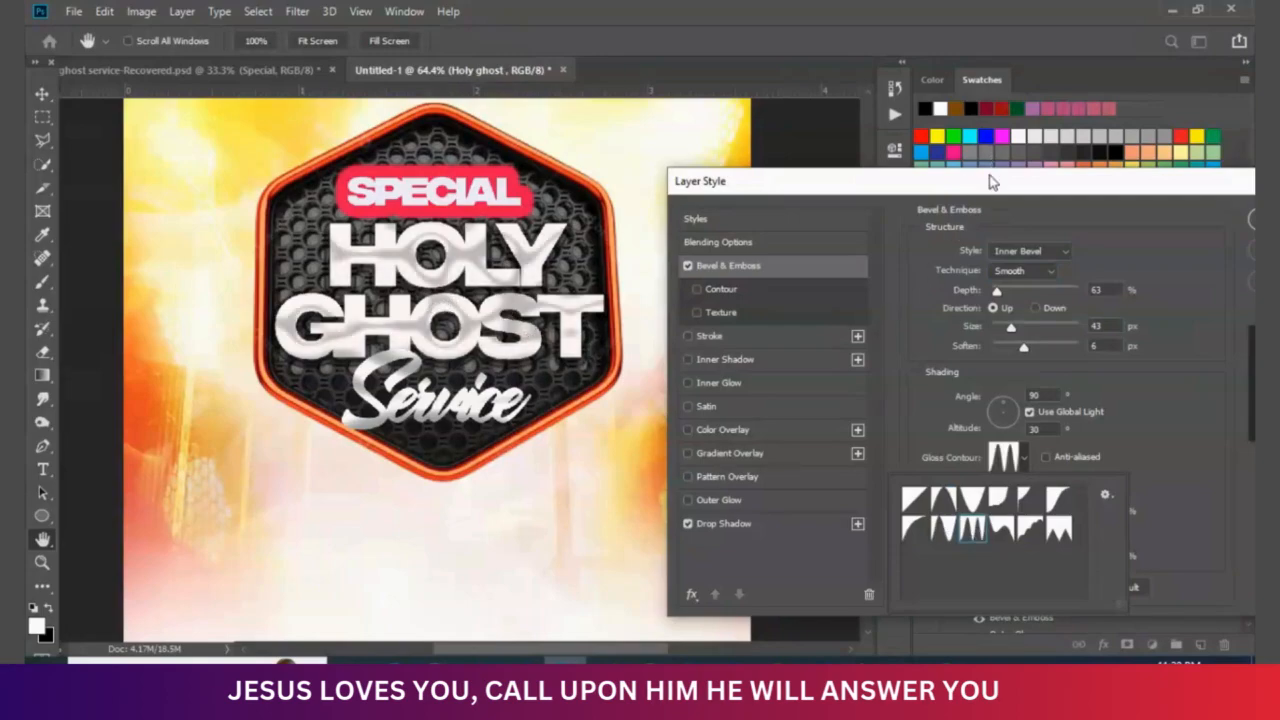
left_click_drag(990, 181, 788, 186)
left_click(1103, 226)
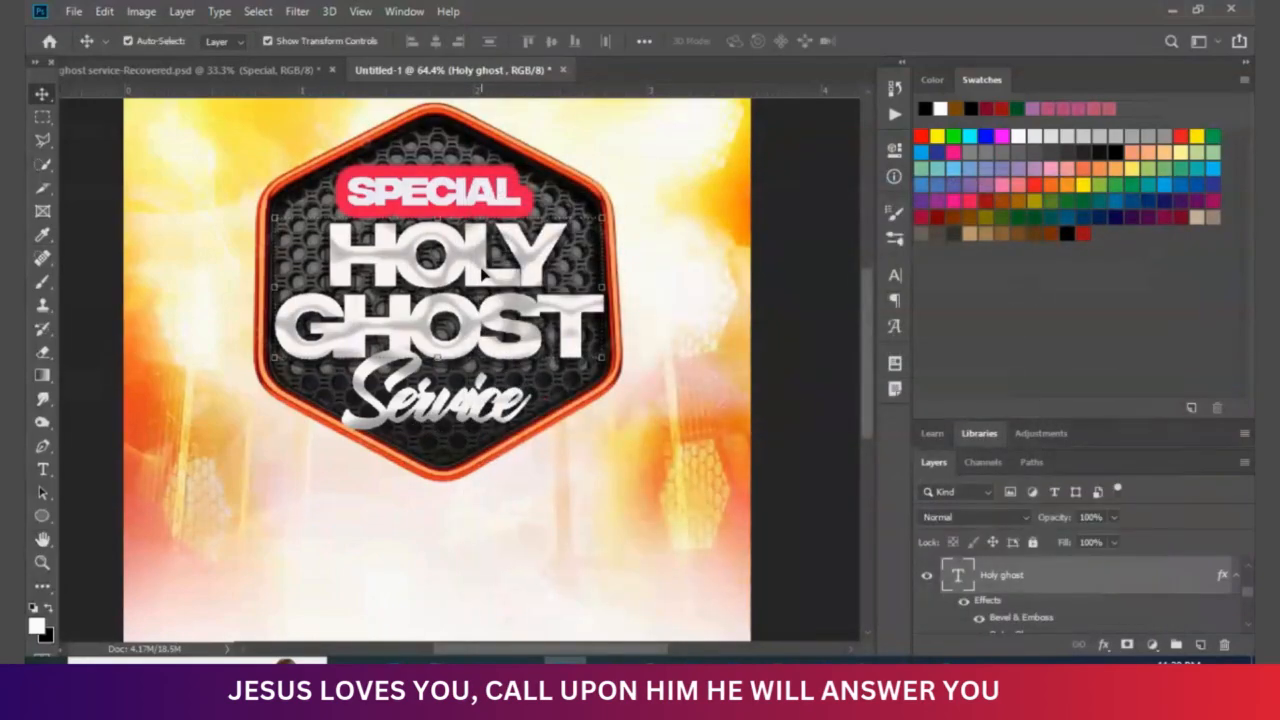
- Inspect the font settings of the HOLY GHOST title text without editing it
key("t")
double_click(481, 268)
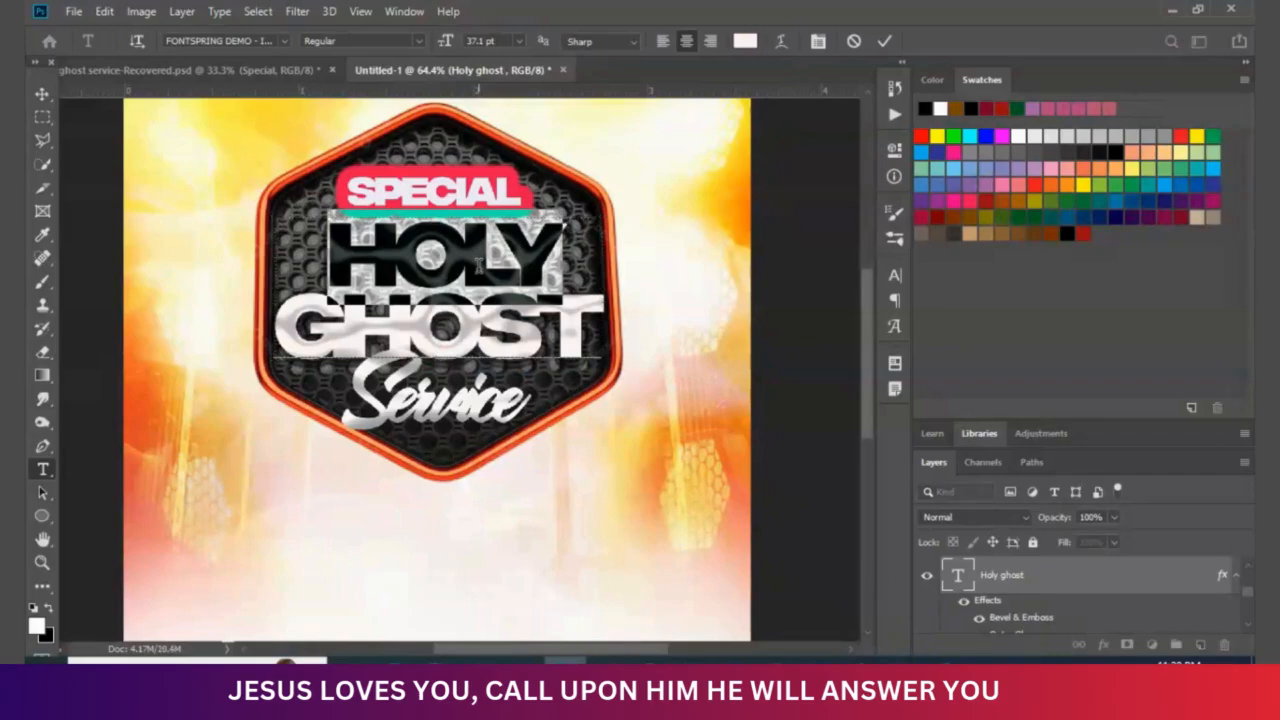
left_click(42, 93)
left_click(617, 517)
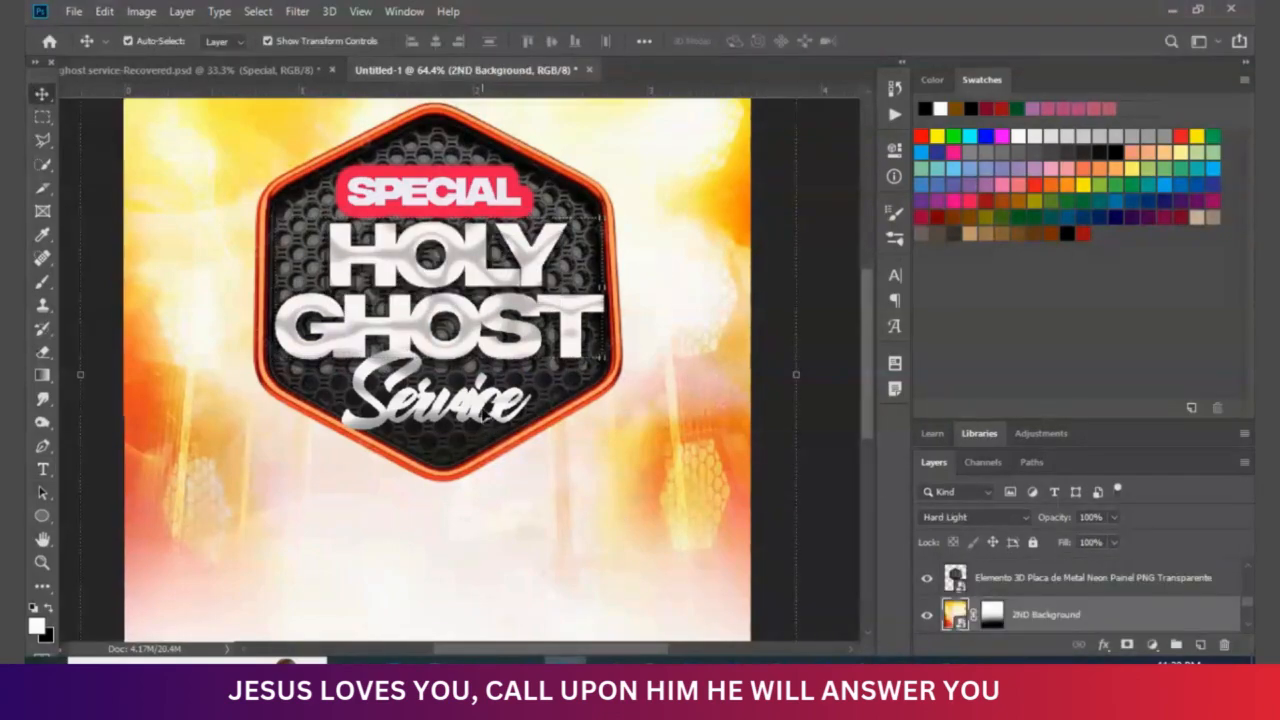
- Inspect the font settings of the Service text and examine the lettering inside the hexagon up close
left_click(490, 415)
key("t")
double_click(483, 405)
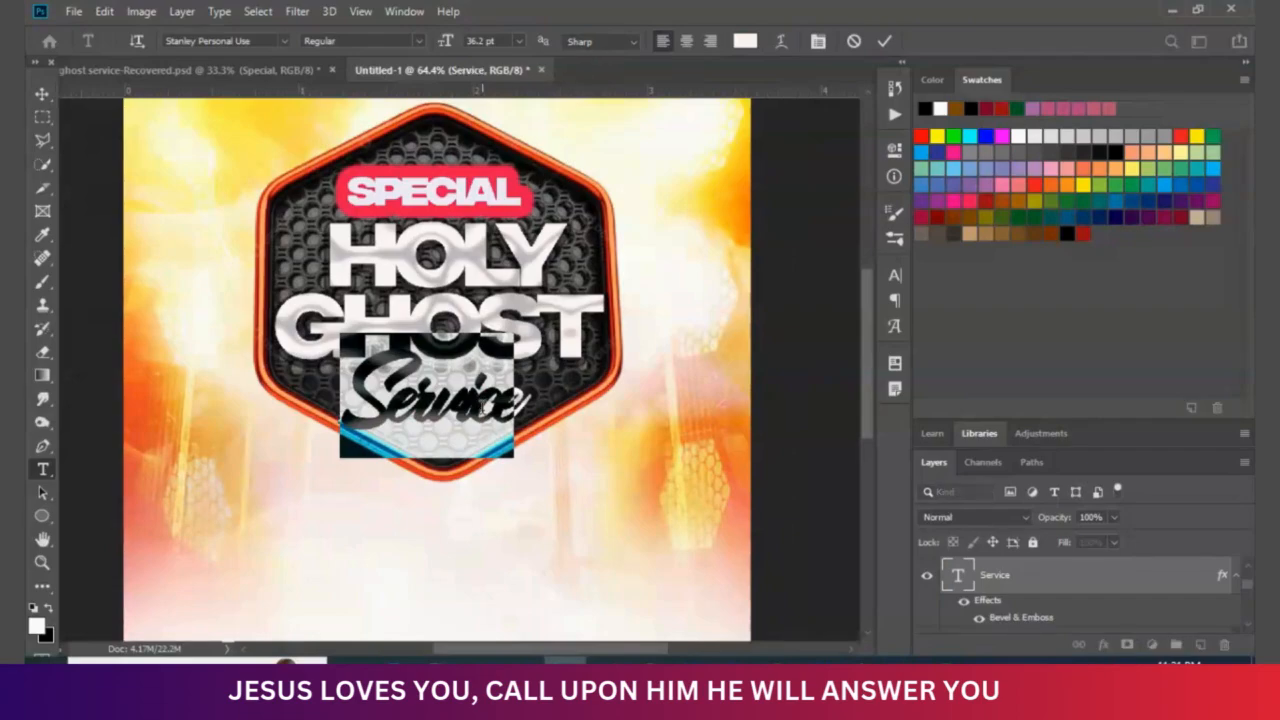
left_click(42, 93)
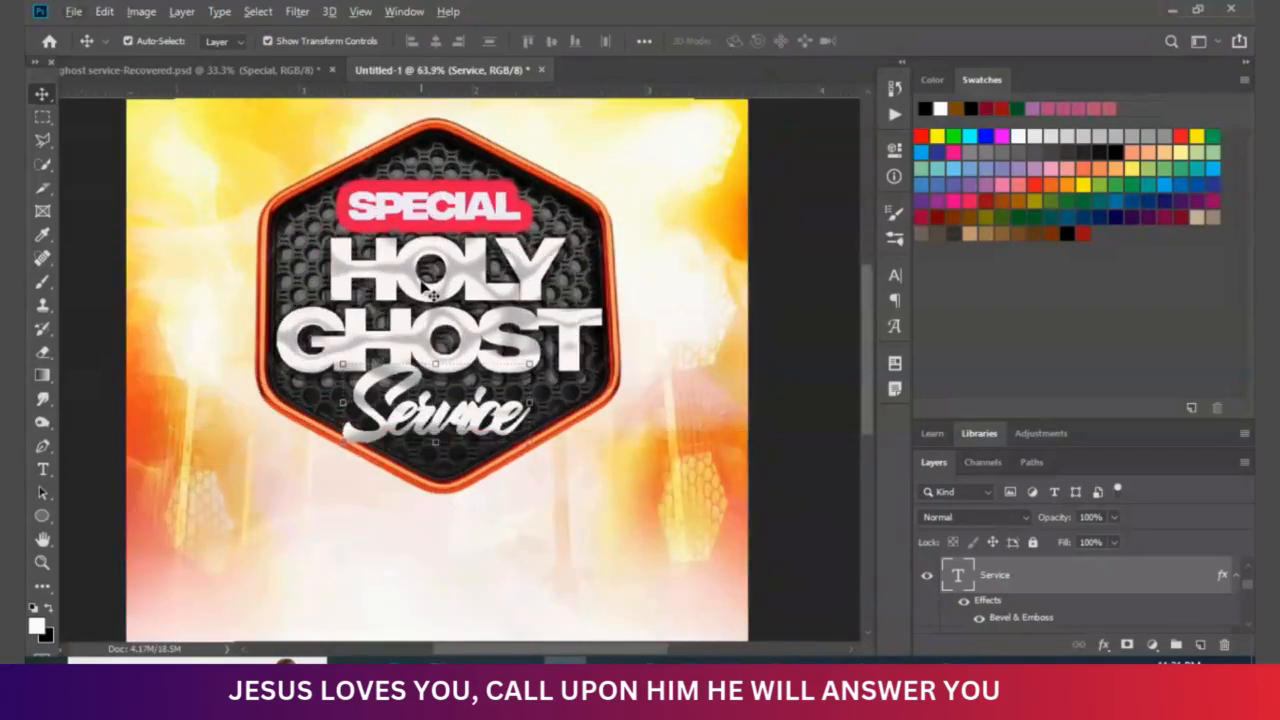
scroll(425, 285, "down", 1)
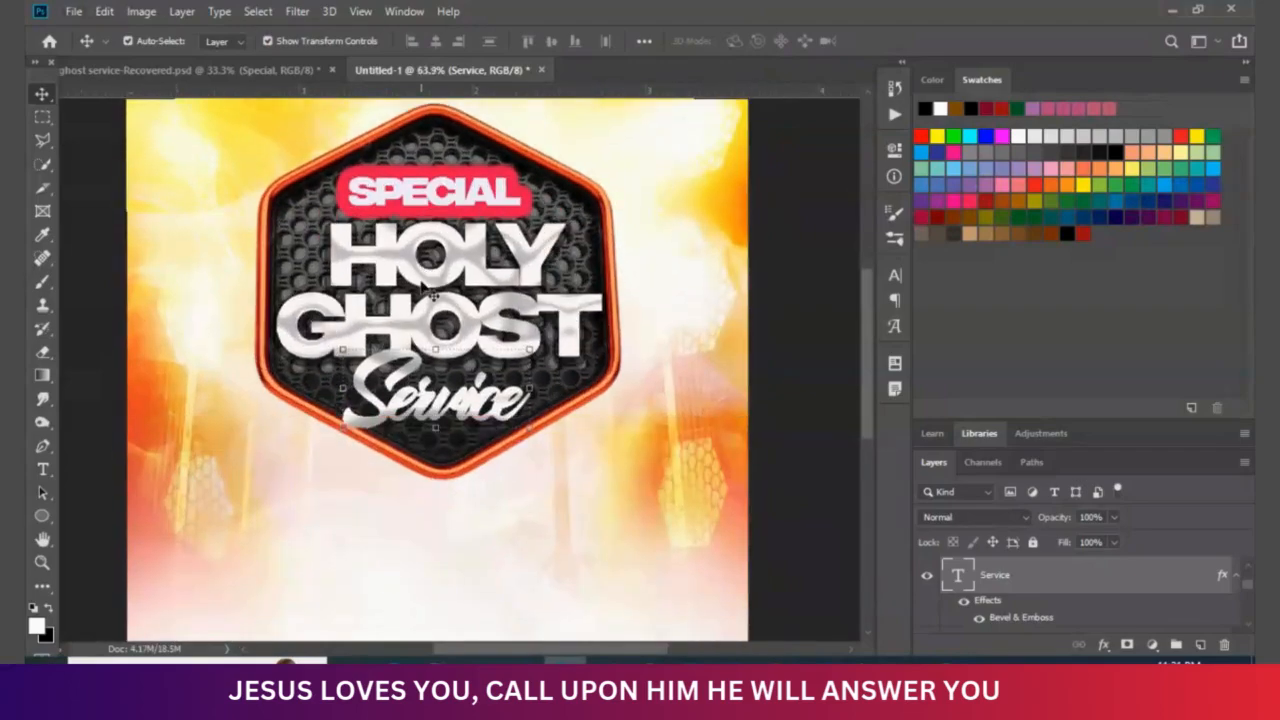
scroll(436, 284, "up", 1)
scroll(438, 284, "down", 1)
scroll(447, 291, "up", 1)
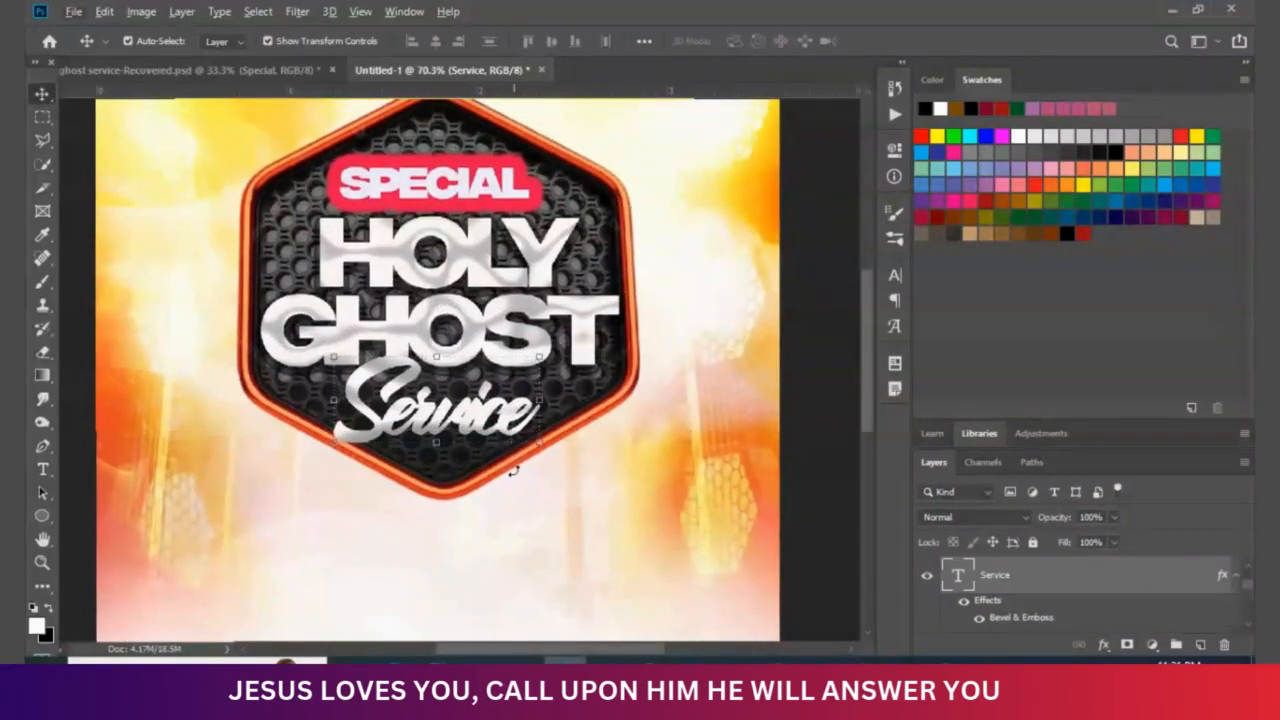
double_click(478, 425)
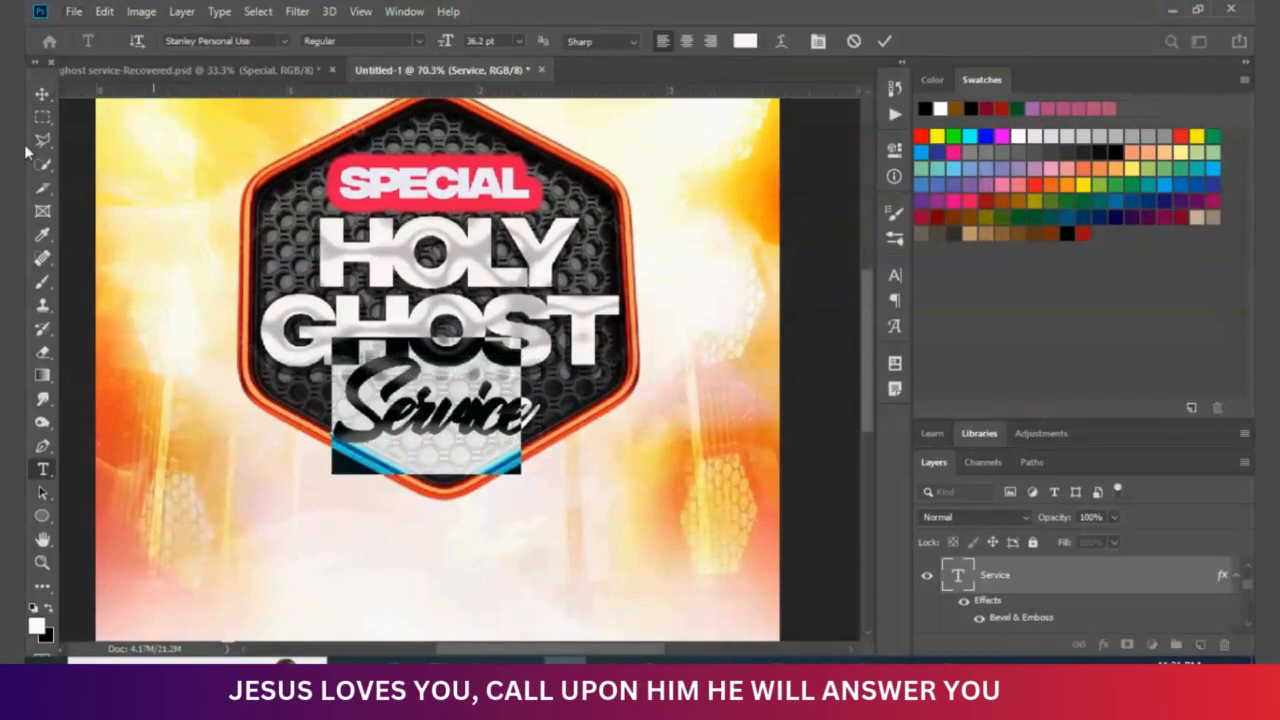
left_click(40, 92)
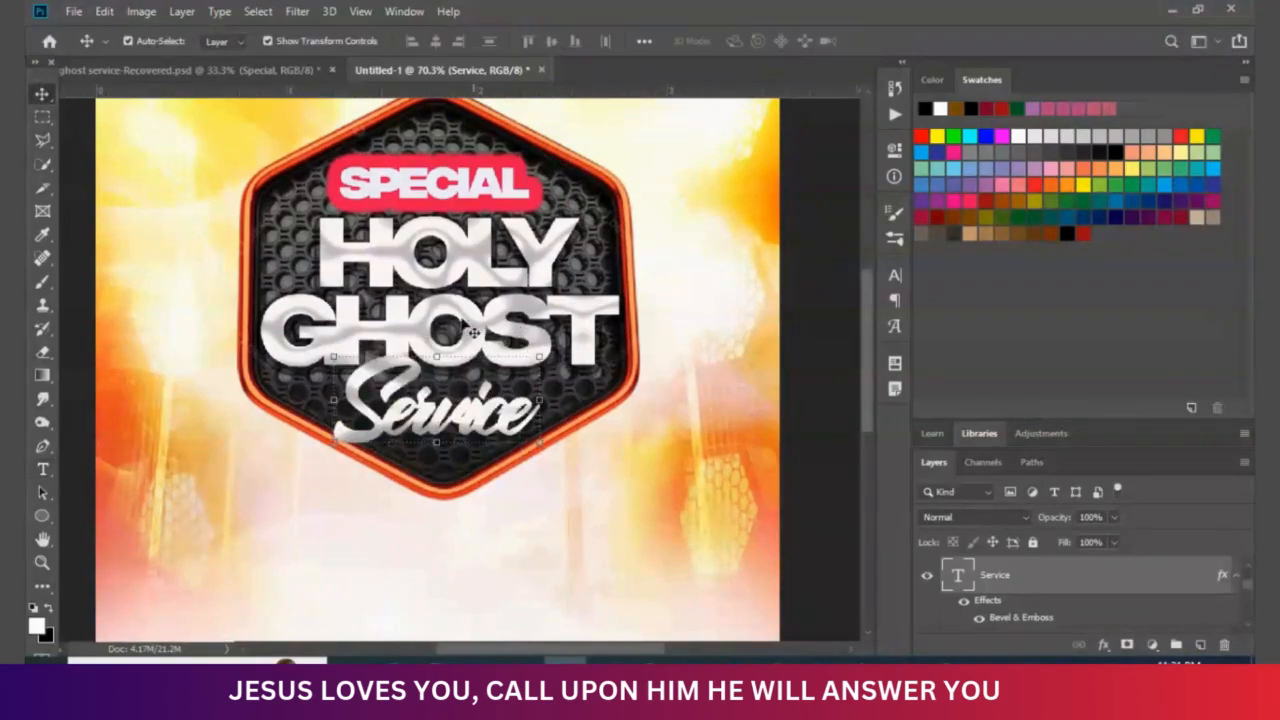
scroll(418, 295, "up", 3)
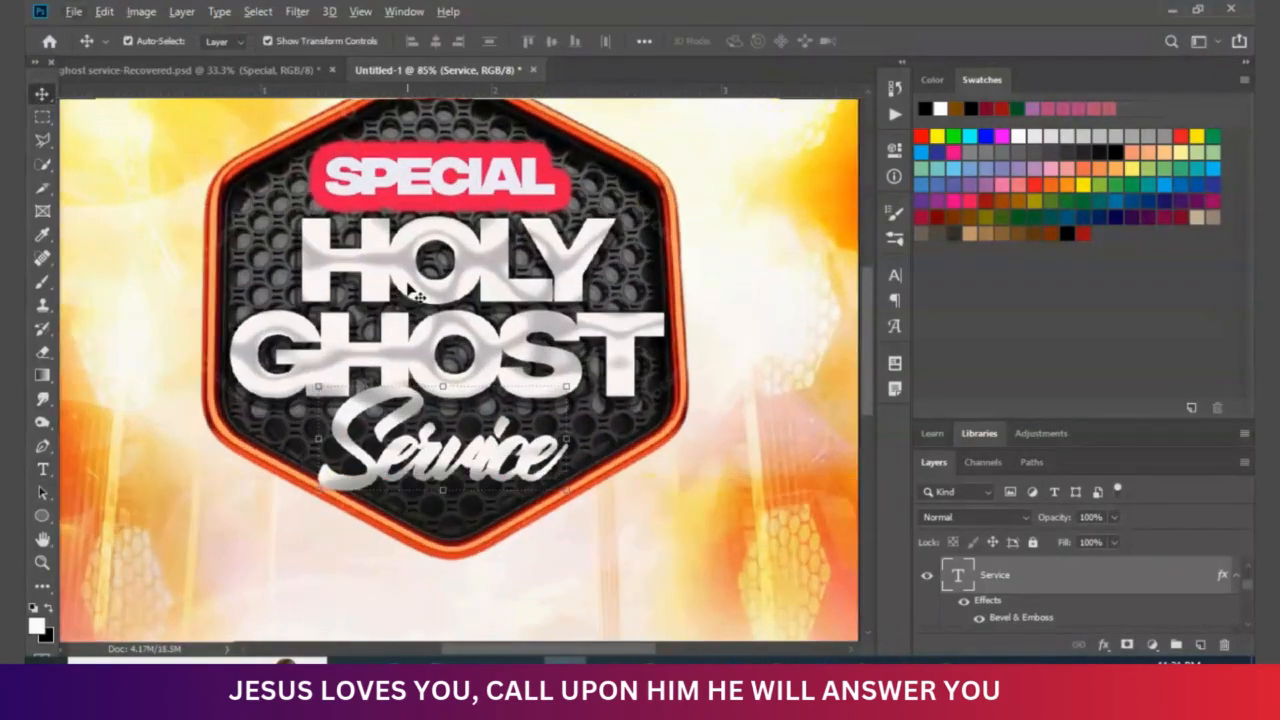
scroll(418, 295, "up", 1)
- Copy the upper white dove from the finished ghost service flyer onto the hexagon's upper-left edge in the new document
left_click(42, 562)
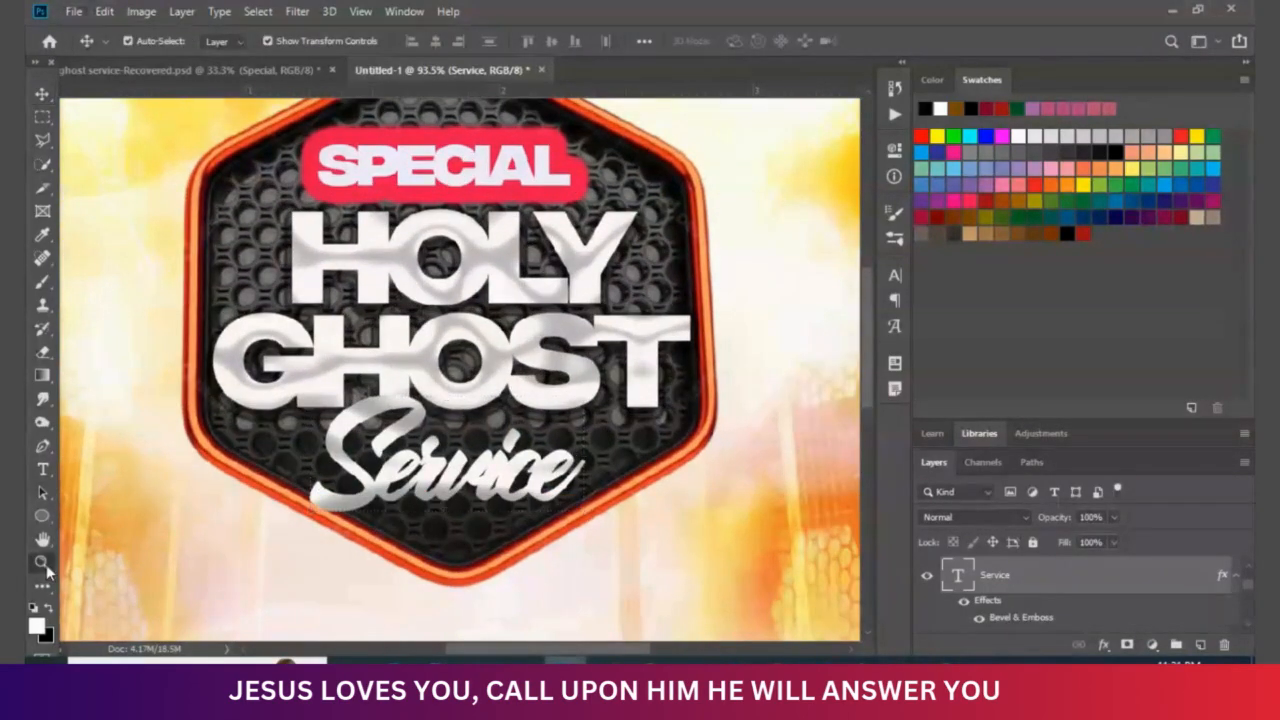
right_click(420, 432)
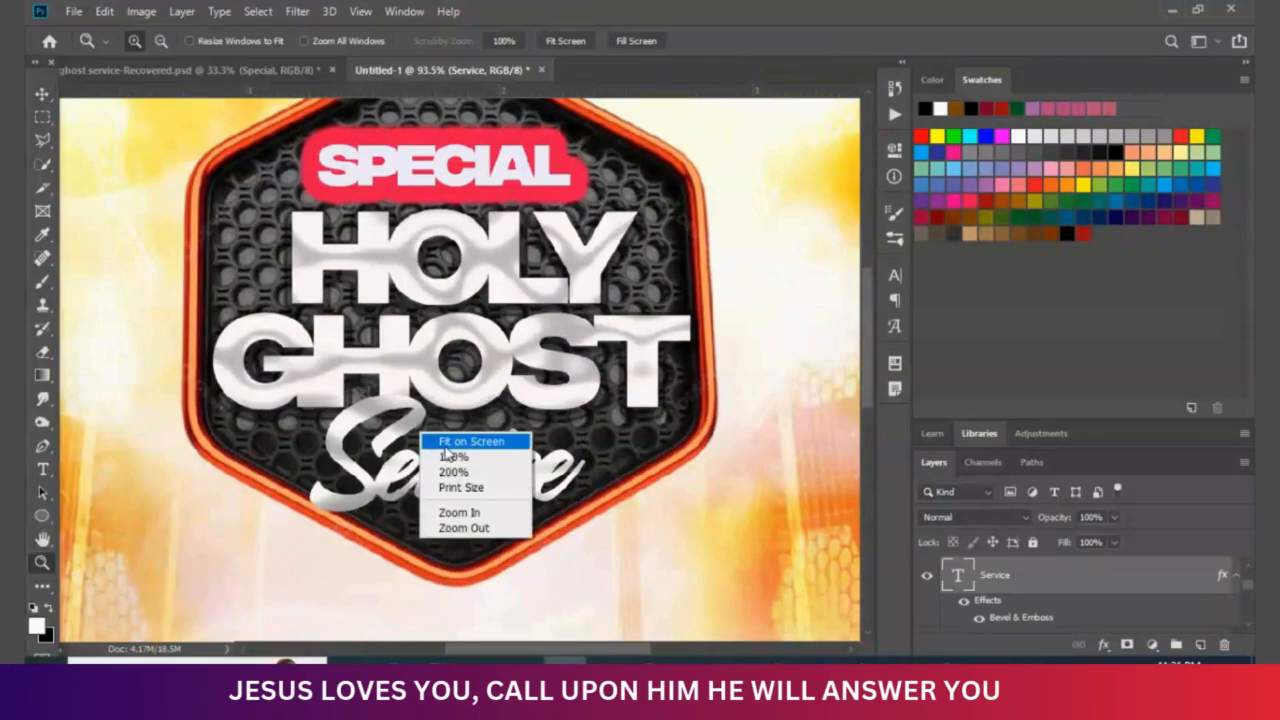
left_click(470, 442)
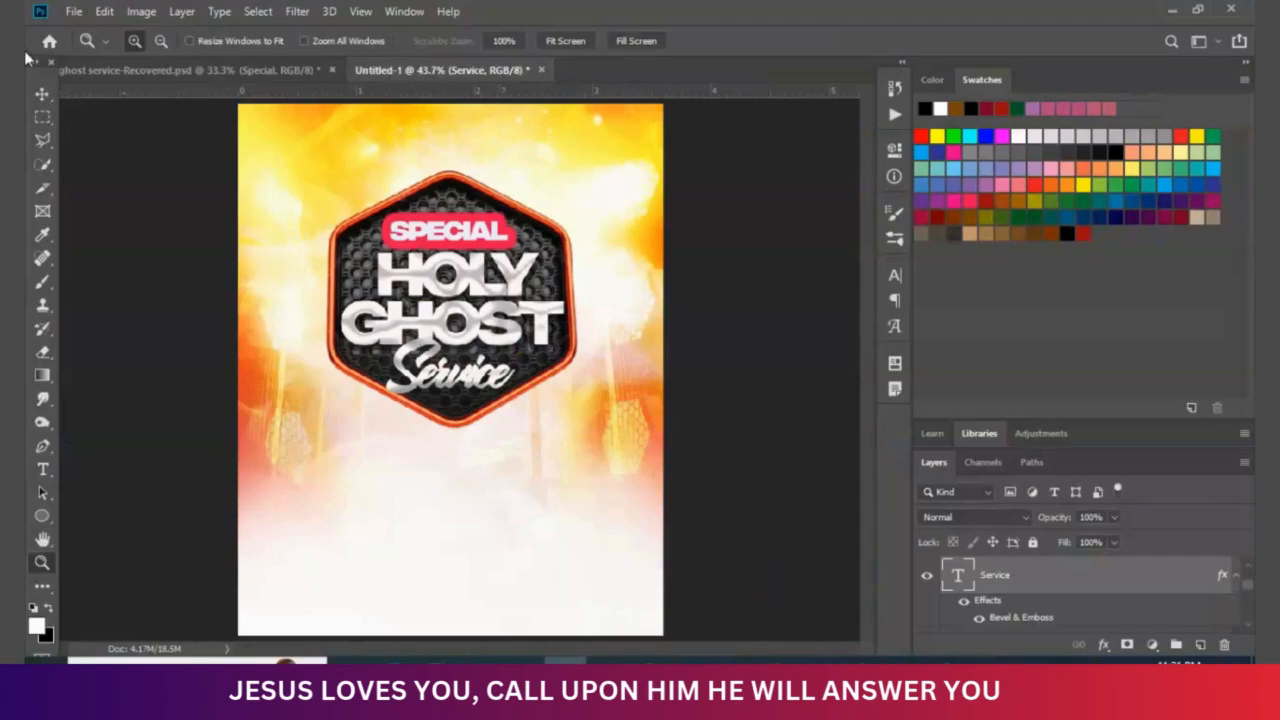
left_click(42, 93)
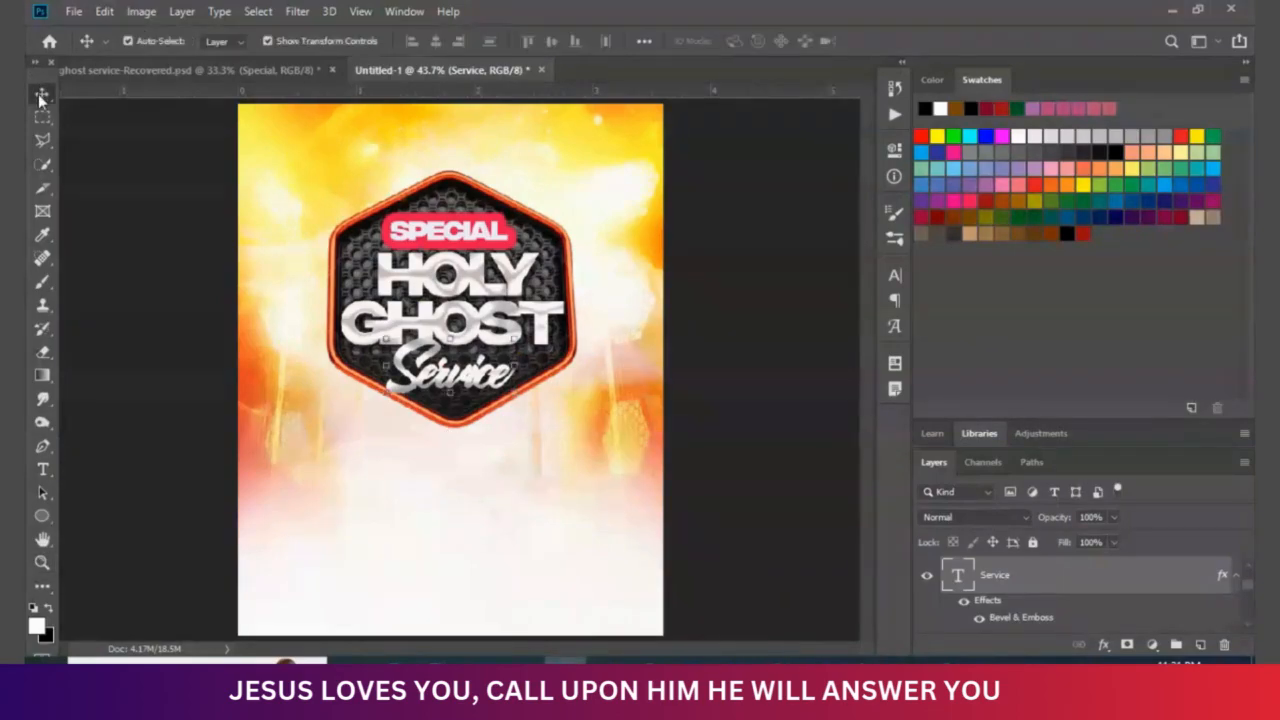
left_click(293, 69)
left_click(371, 256)
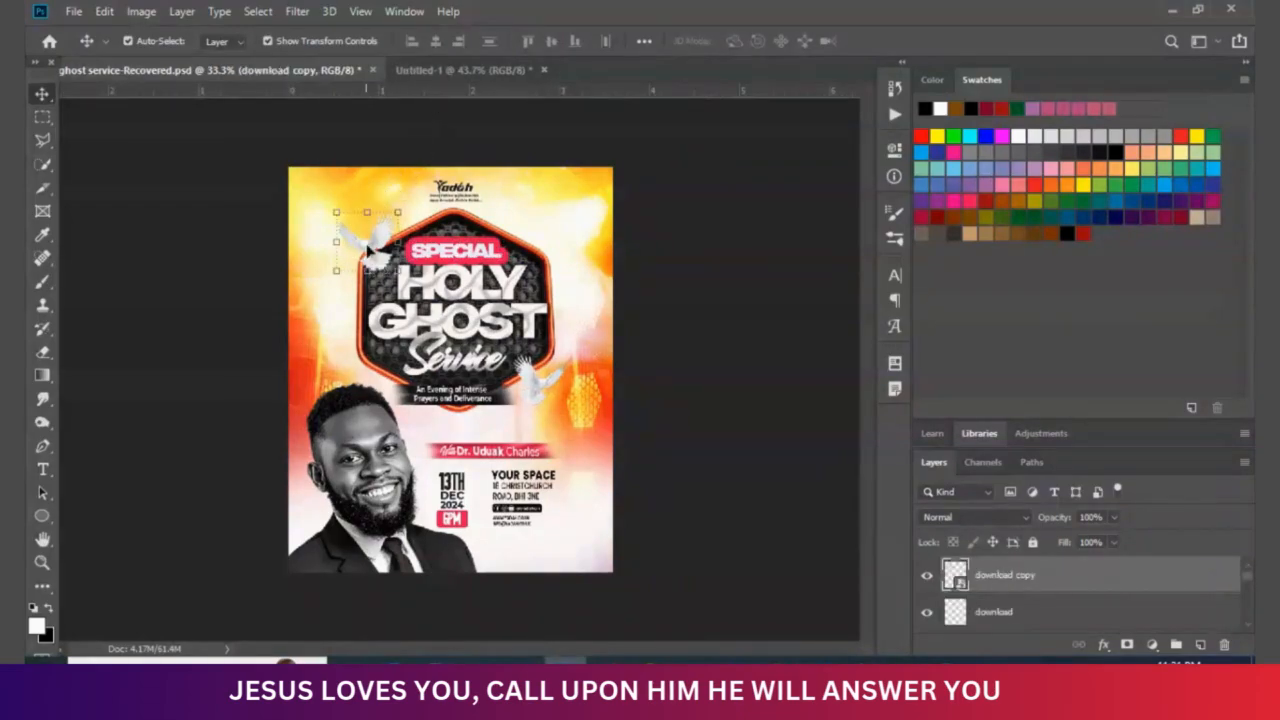
left_click_drag(371, 252, 345, 225)
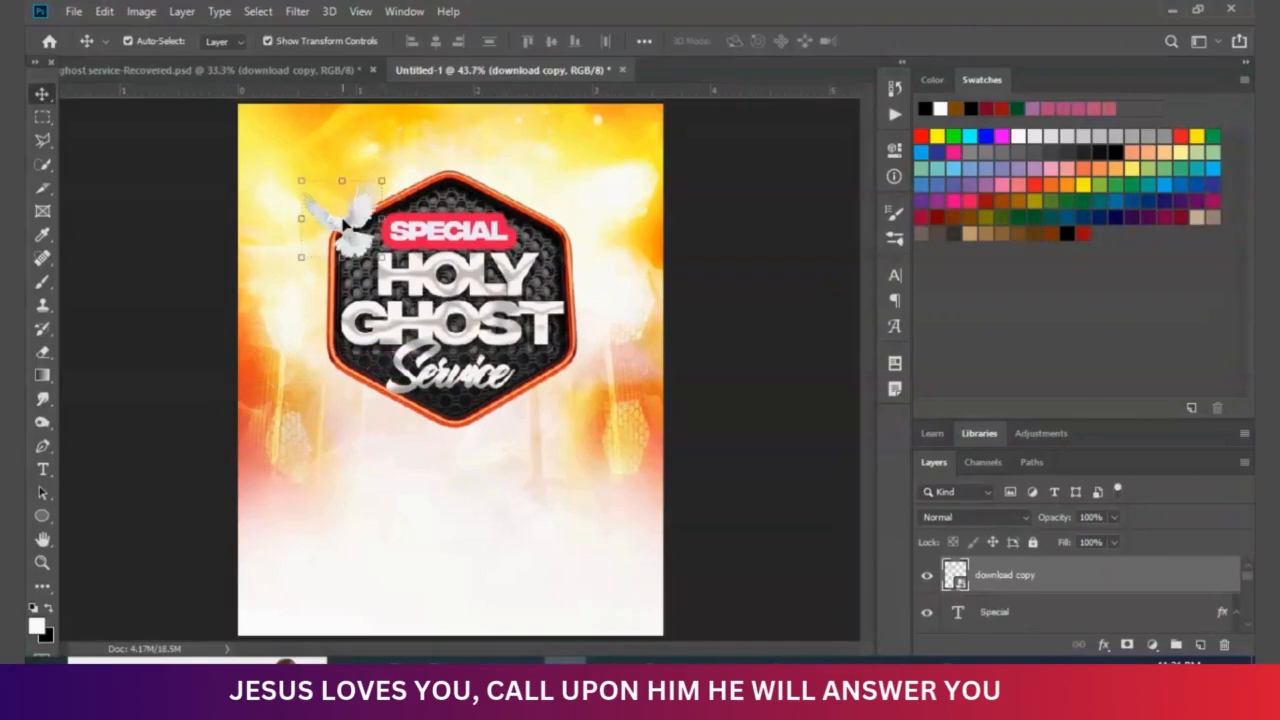
- Copy the lower white dove from the finished ghost service flyer onto the hexagon's lower-right edge in the new document
left_click(334, 71)
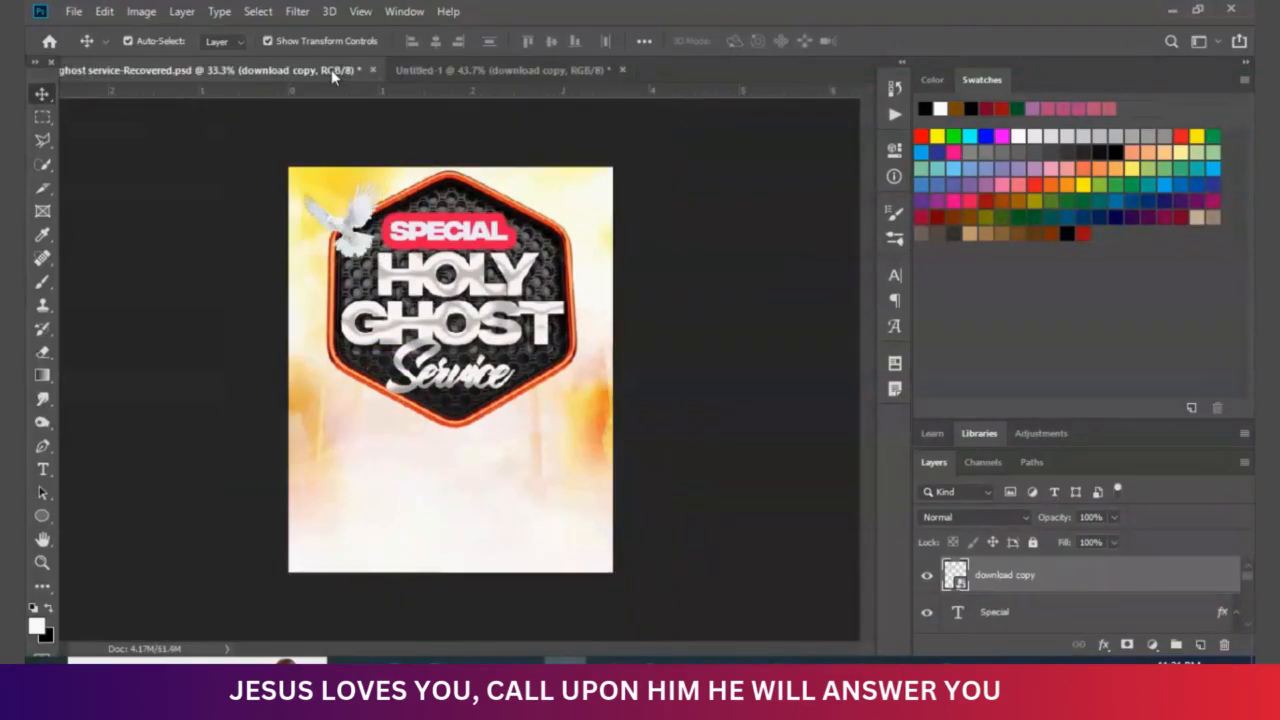
left_click(540, 385)
mouse_move(540, 385)
left_mouse_down()
mouse_move(500, 100)
mouse_move(482, 80)
mouse_move(519, 397)
mouse_move(557, 400)
left_mouse_up()
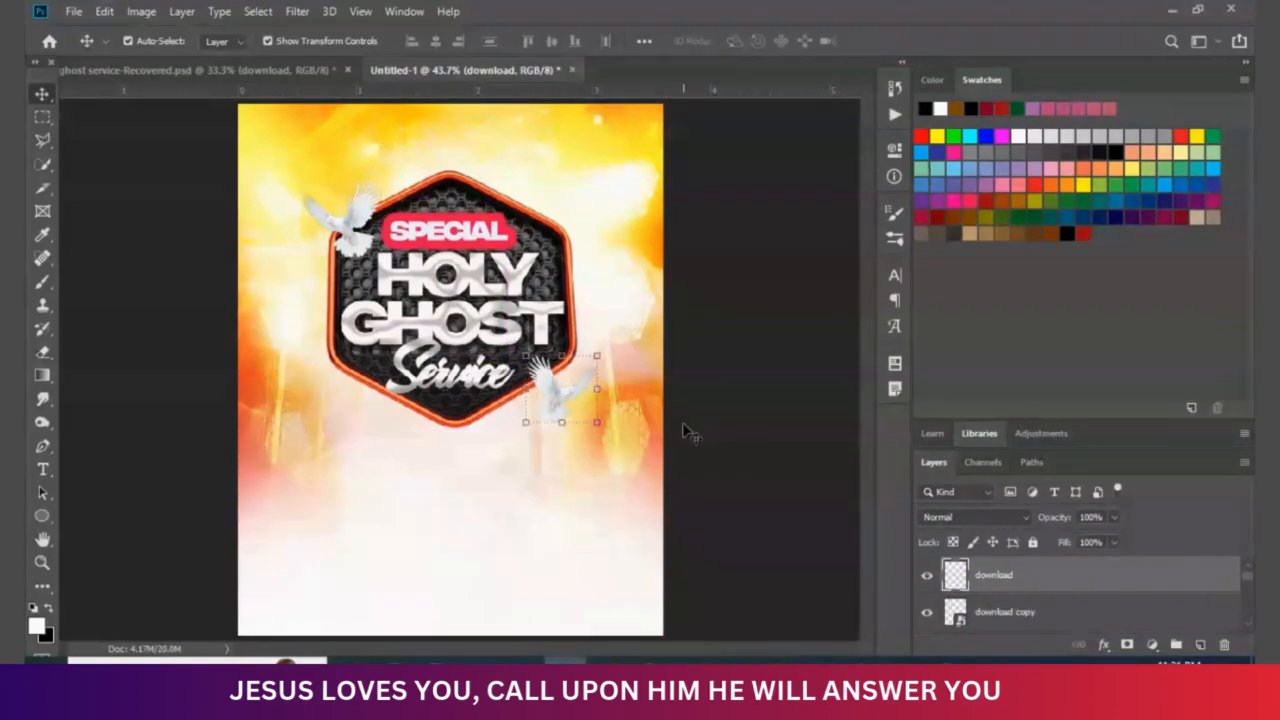
mouse_move(553, 396)
left_mouse_down()
mouse_move(541, 400)
mouse_move(563, 392)
left_mouse_up()
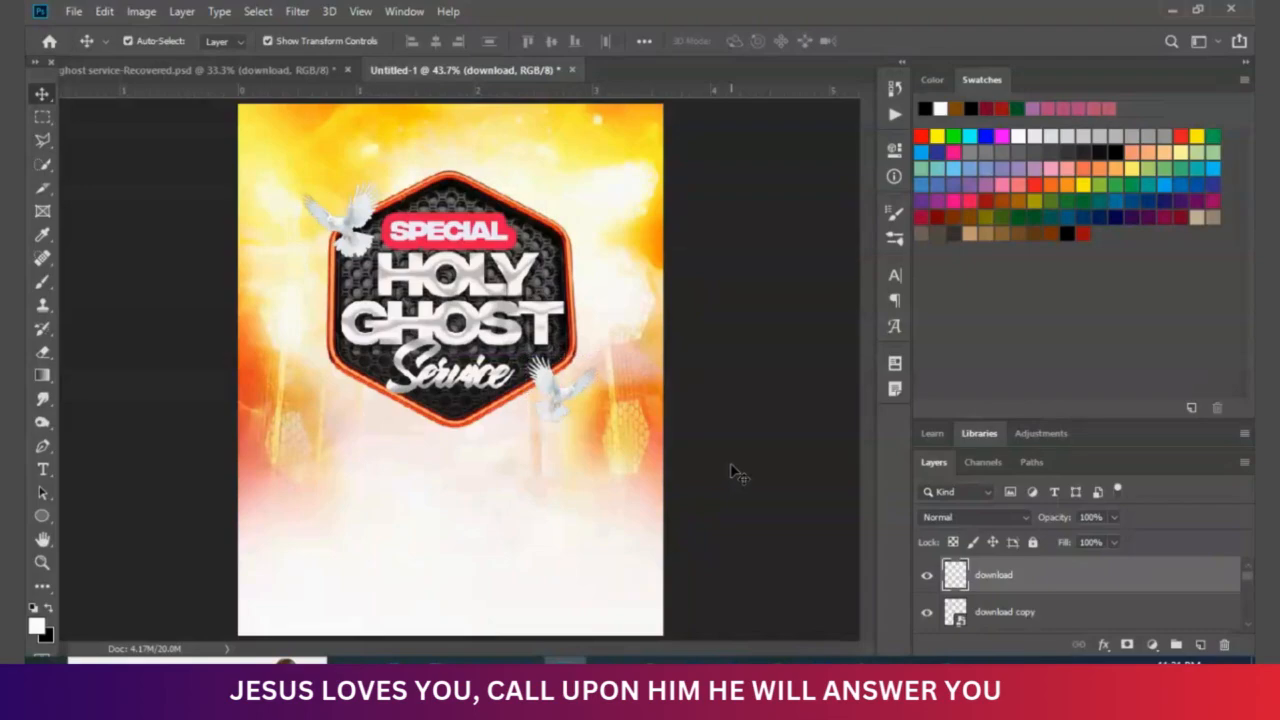
left_click(728, 471)
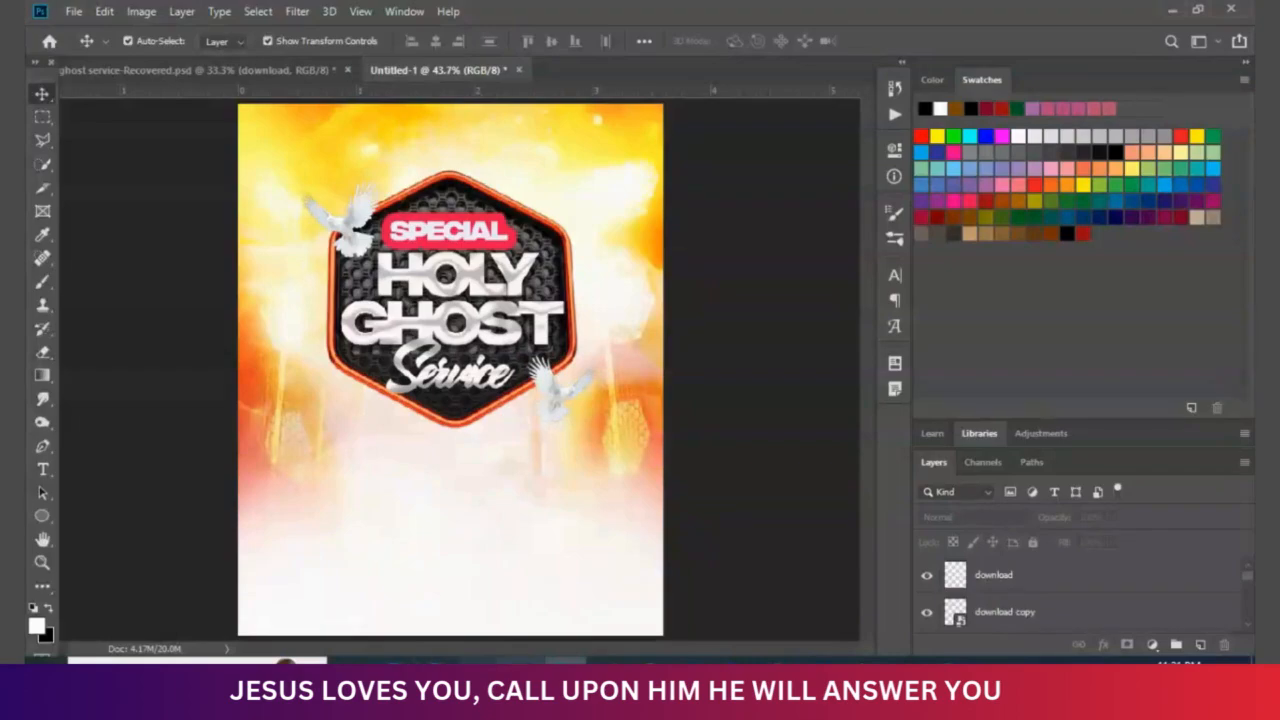
- Place the Passtor image from the Class Work folder, scaled down, in the lower-left corner of the new flyer
left_click(522, 674)
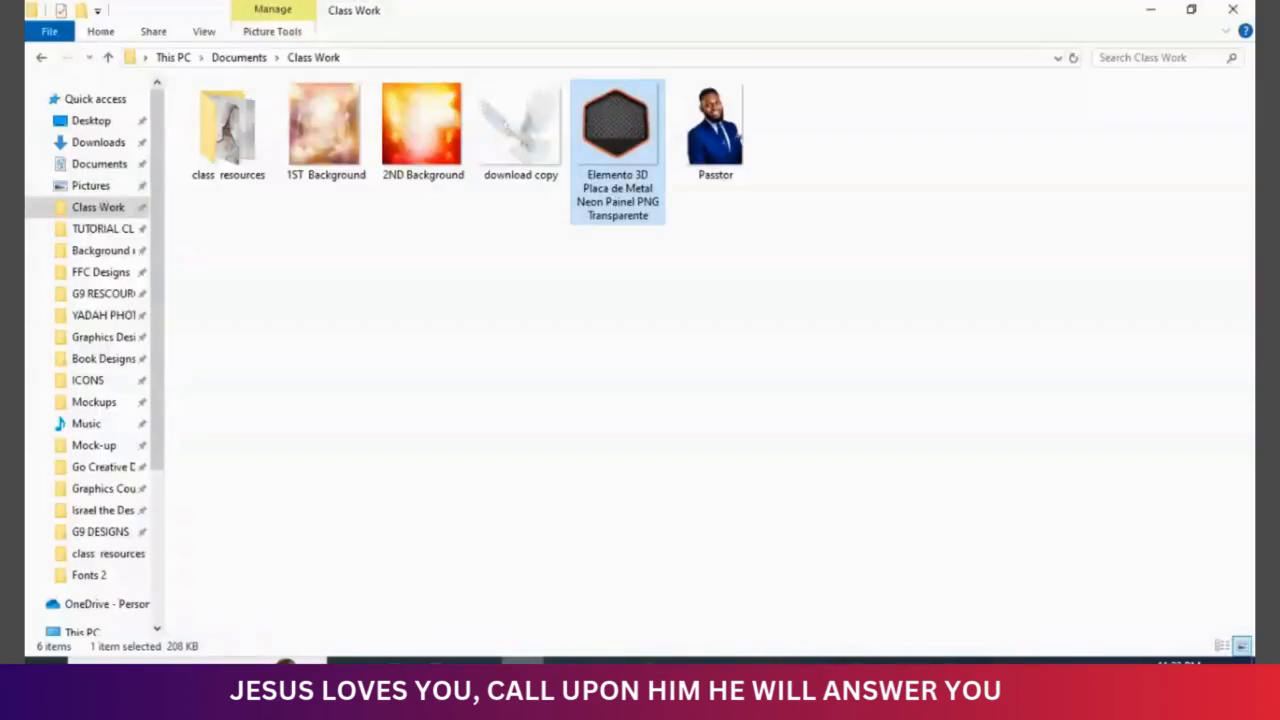
left_click(707, 132)
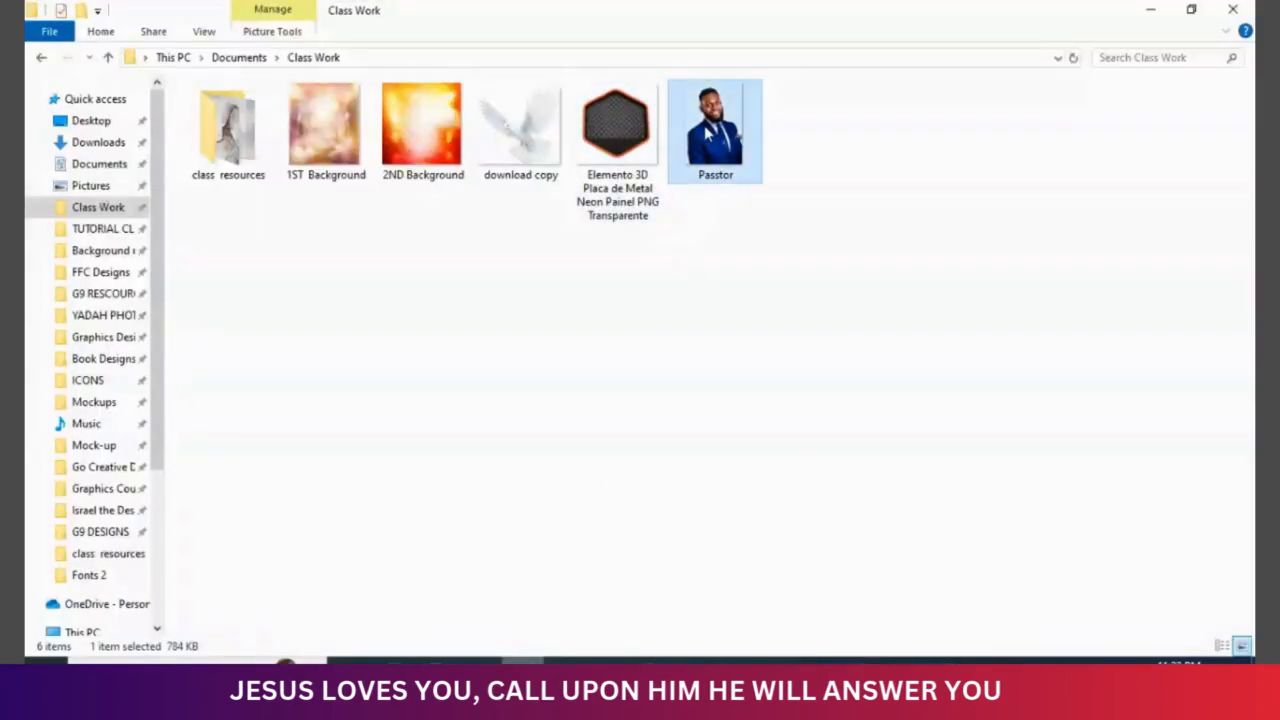
left_click_drag(712, 130, 367, 545)
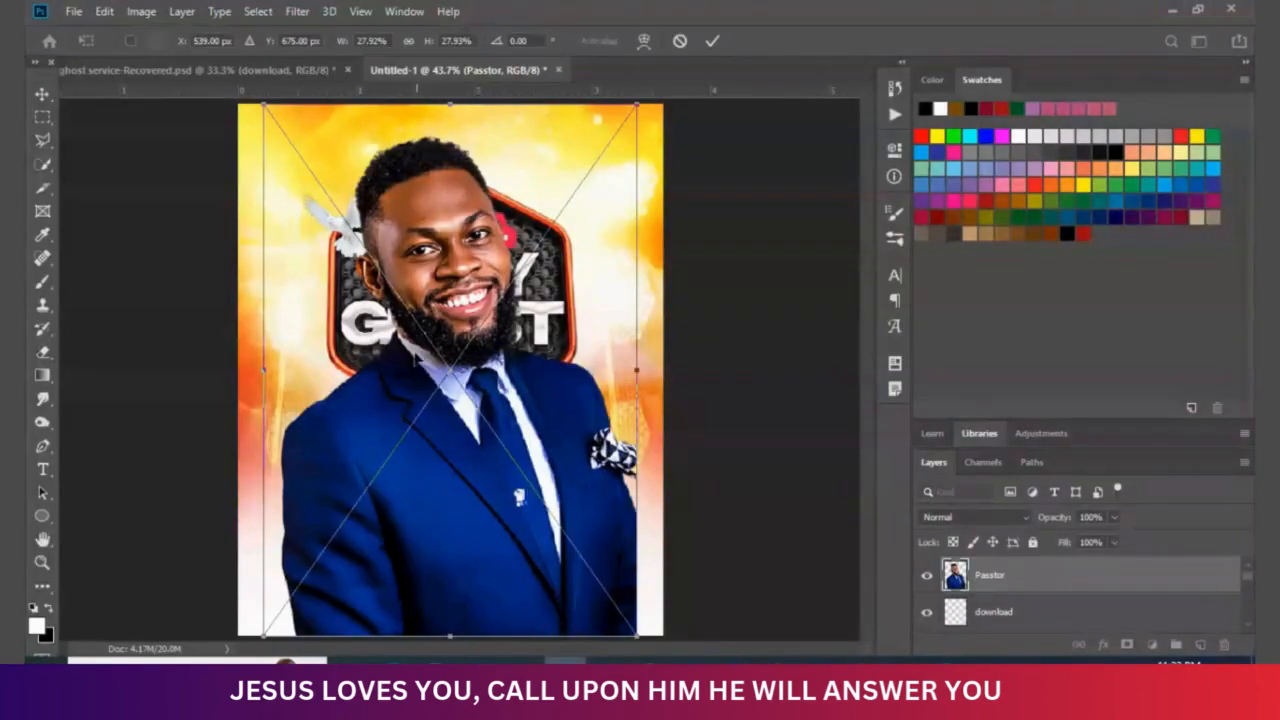
left_click_drag(445, 302, 348, 455)
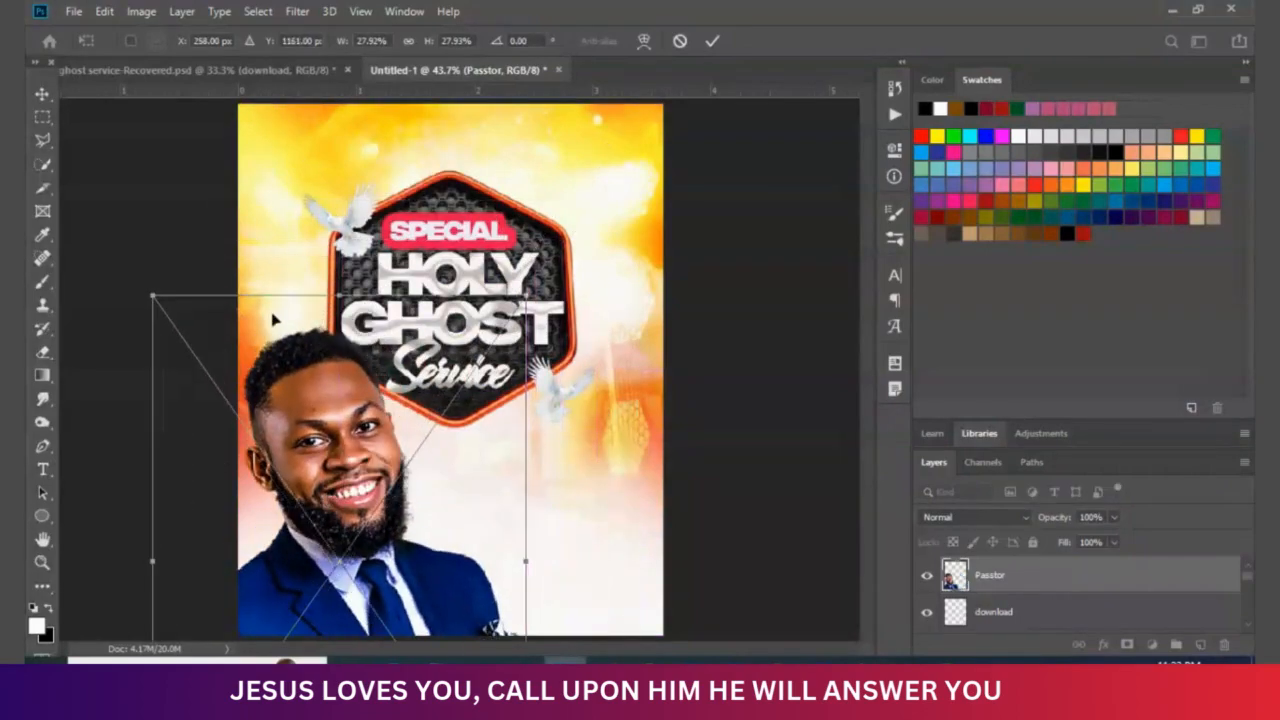
left_click_drag(152, 292, 252, 437)
left_click_drag(358, 545, 342, 484)
key("Return")
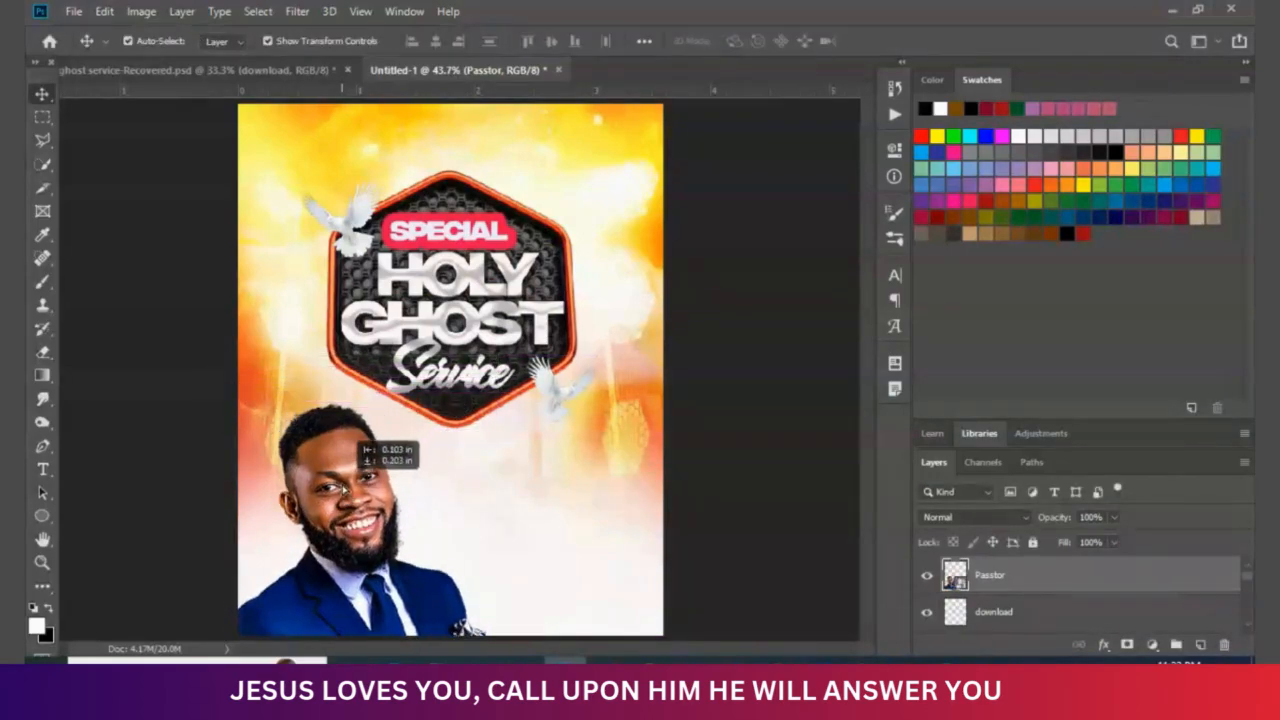
- Check the finished ghost service flyer and shift the pastor photo slightly down in the new document
left_click(262, 70)
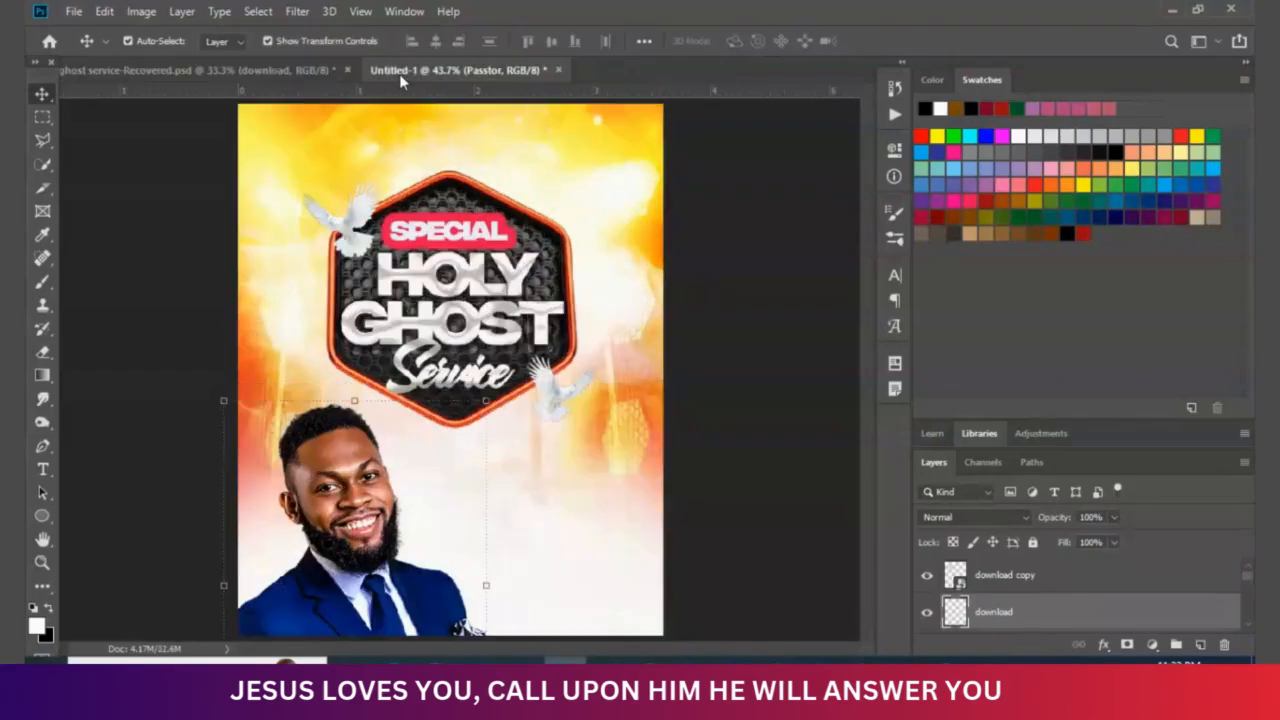
left_click(399, 70)
left_click(318, 462)
left_click_drag(321, 475, 321, 485)
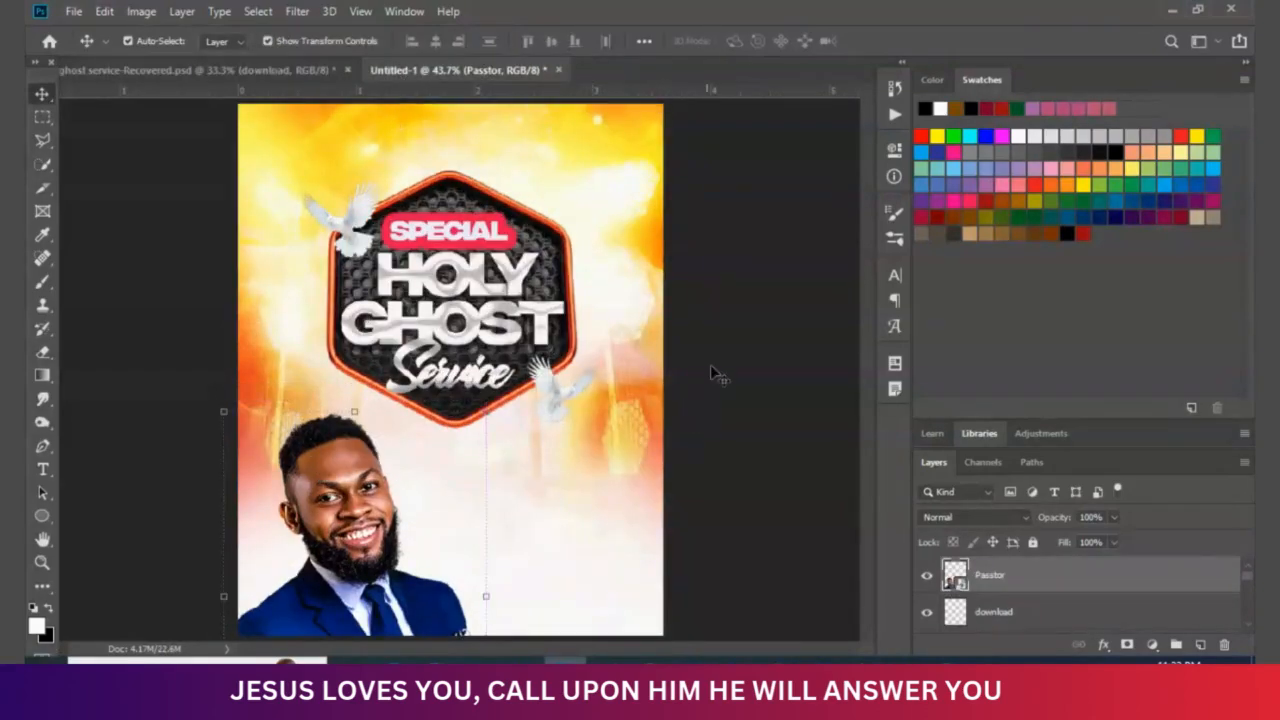
left_click(714, 367)
- Copy the "An Evening of Intense Prayers and Deliverance" banner from the finished flyer to the hexagon's lower tip in the new document
left_click(234, 70)
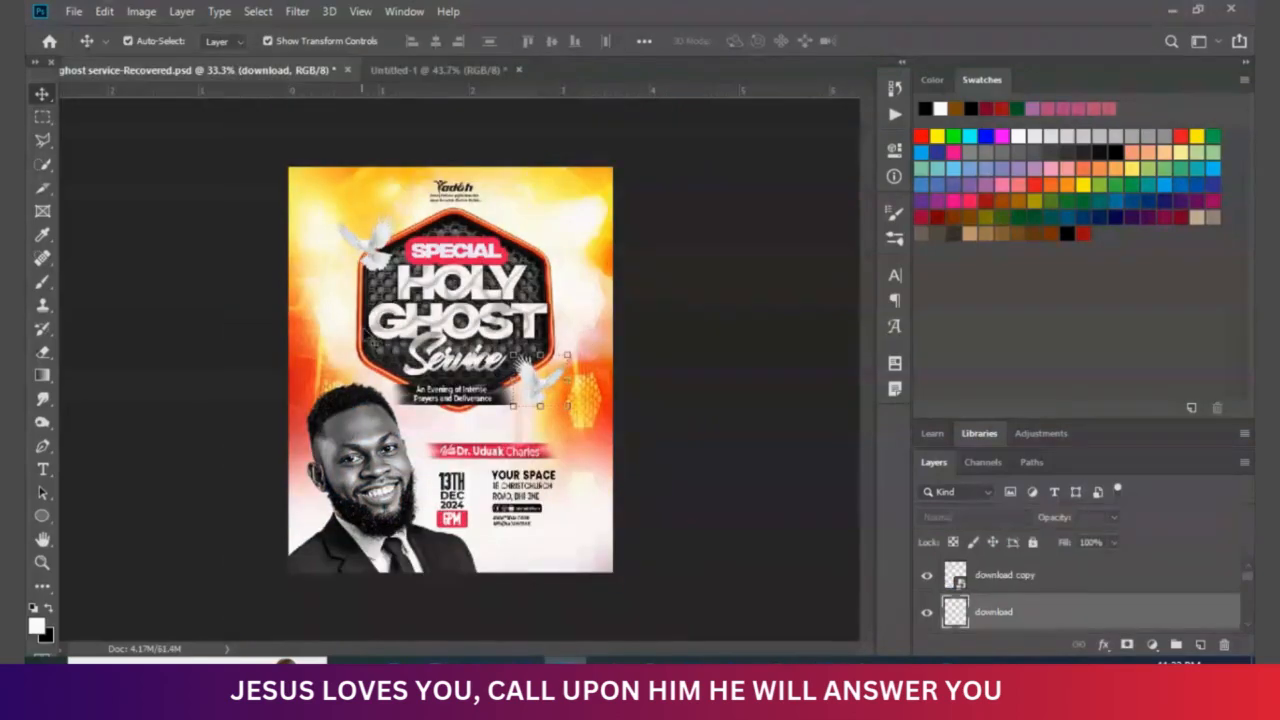
left_click(444, 405)
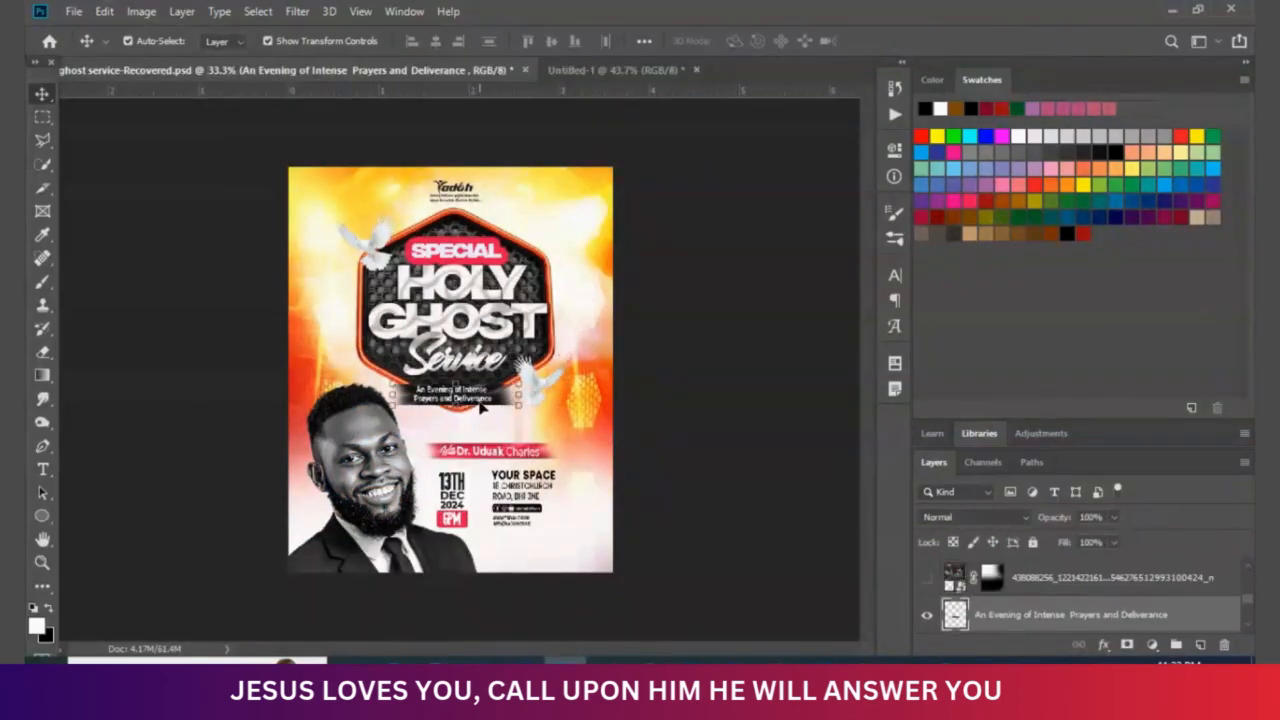
left_click_drag(484, 398, 475, 428)
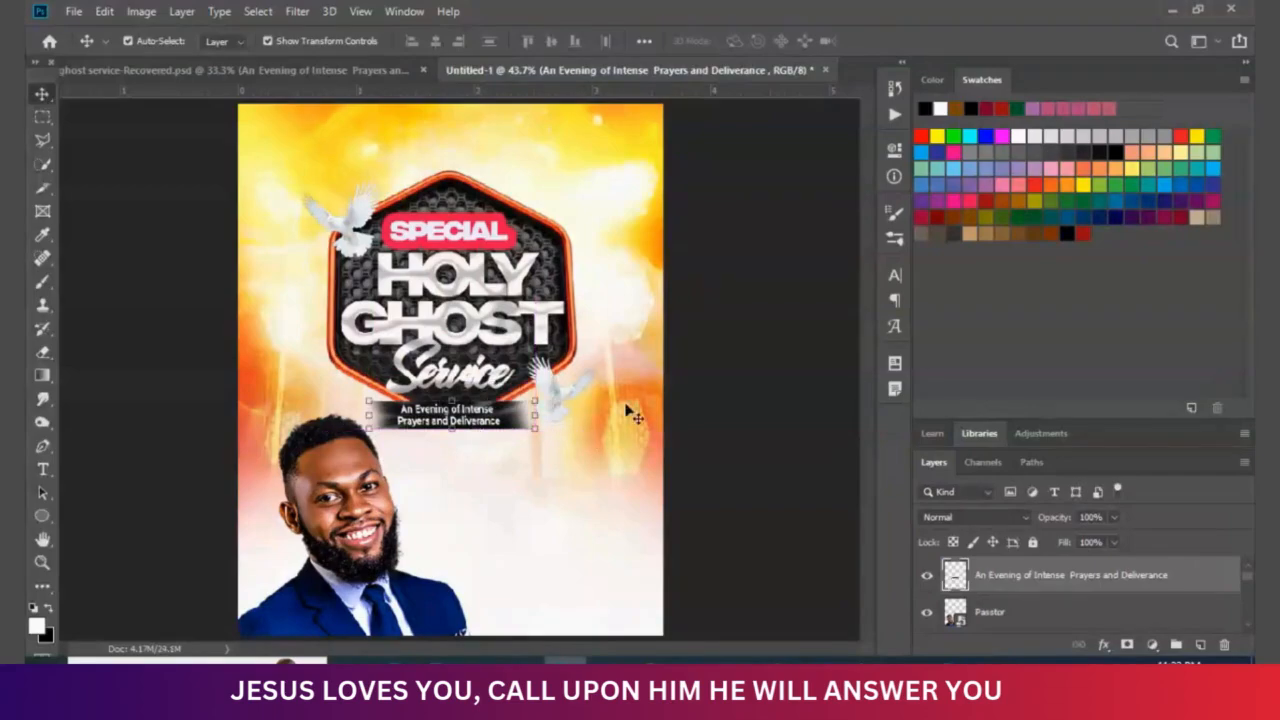
left_click(694, 382)
- Shift the pastor photo slightly up and left, and lower the prayers banner slightly at the hexagon's lower tip
left_click_drag(352, 522, 337, 505)
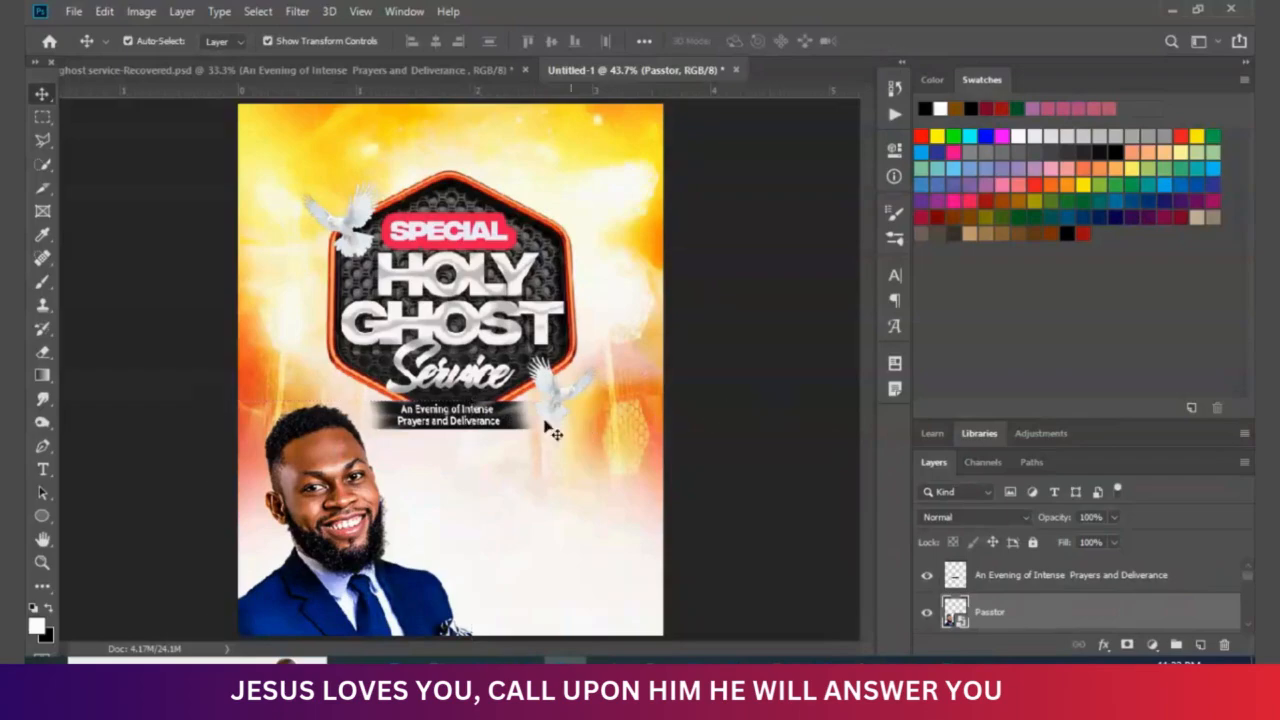
left_click(497, 421)
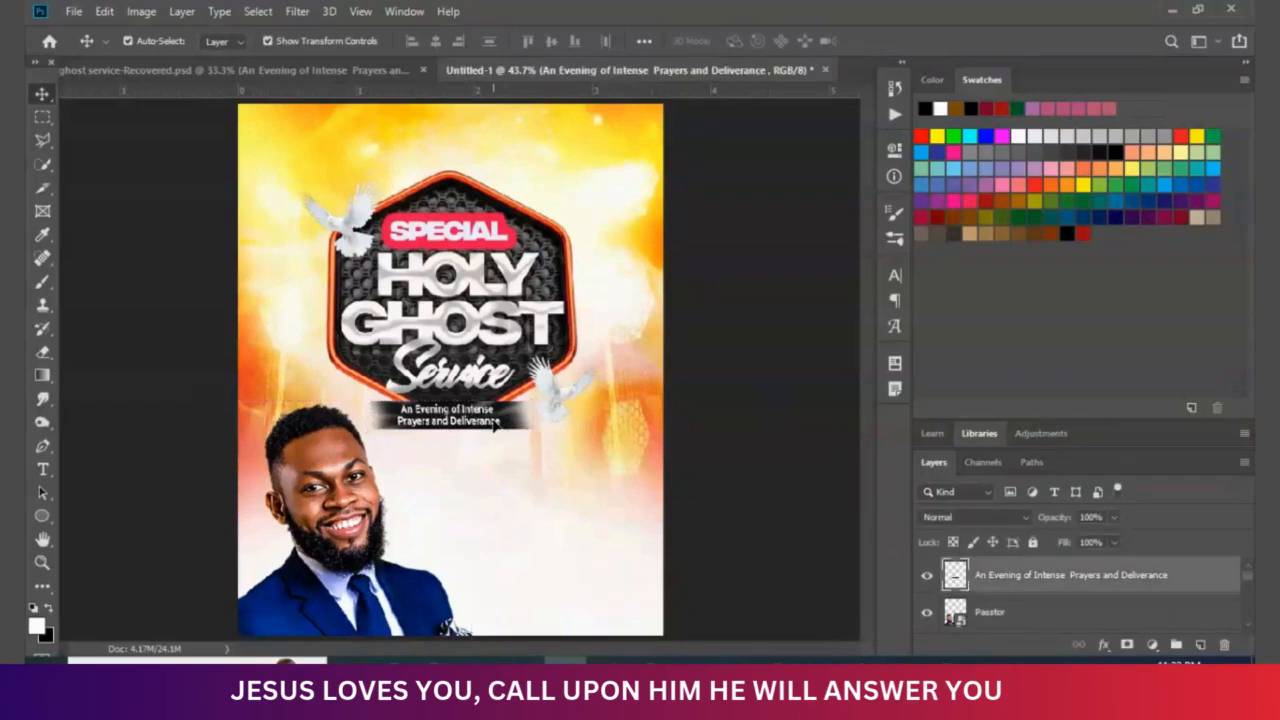
left_click_drag(497, 421, 495, 426)
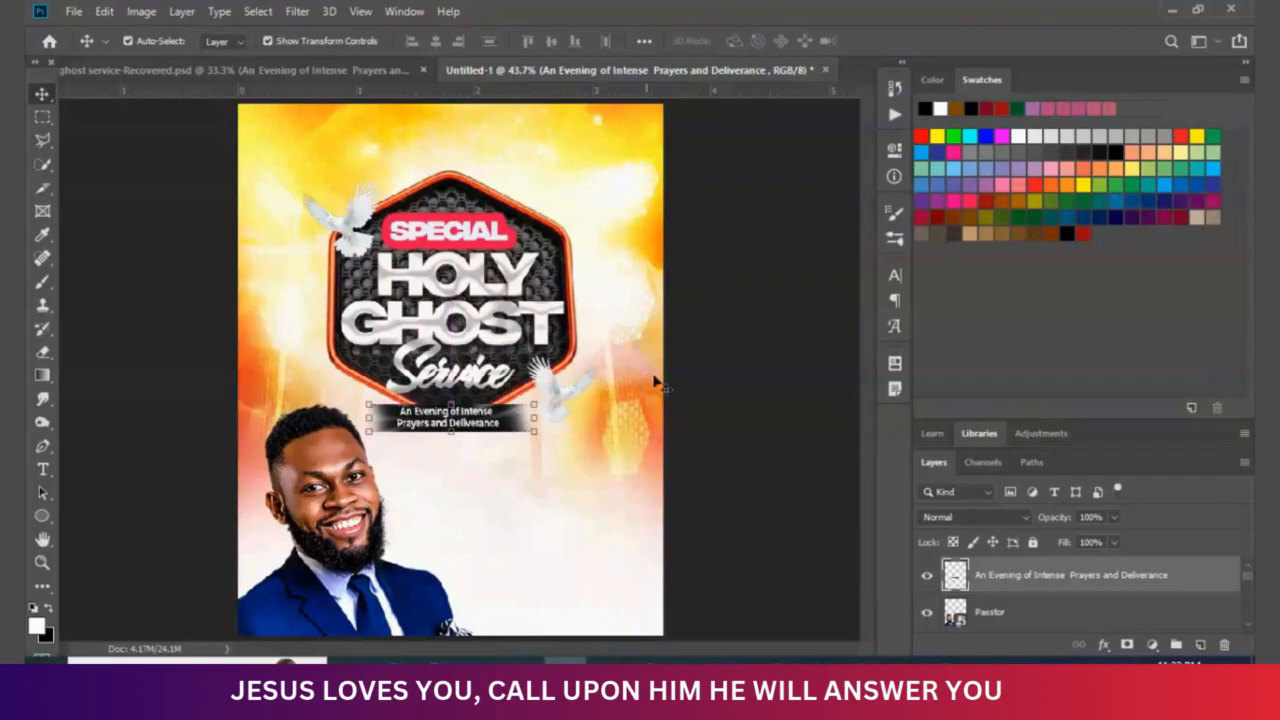
left_click(340, 505)
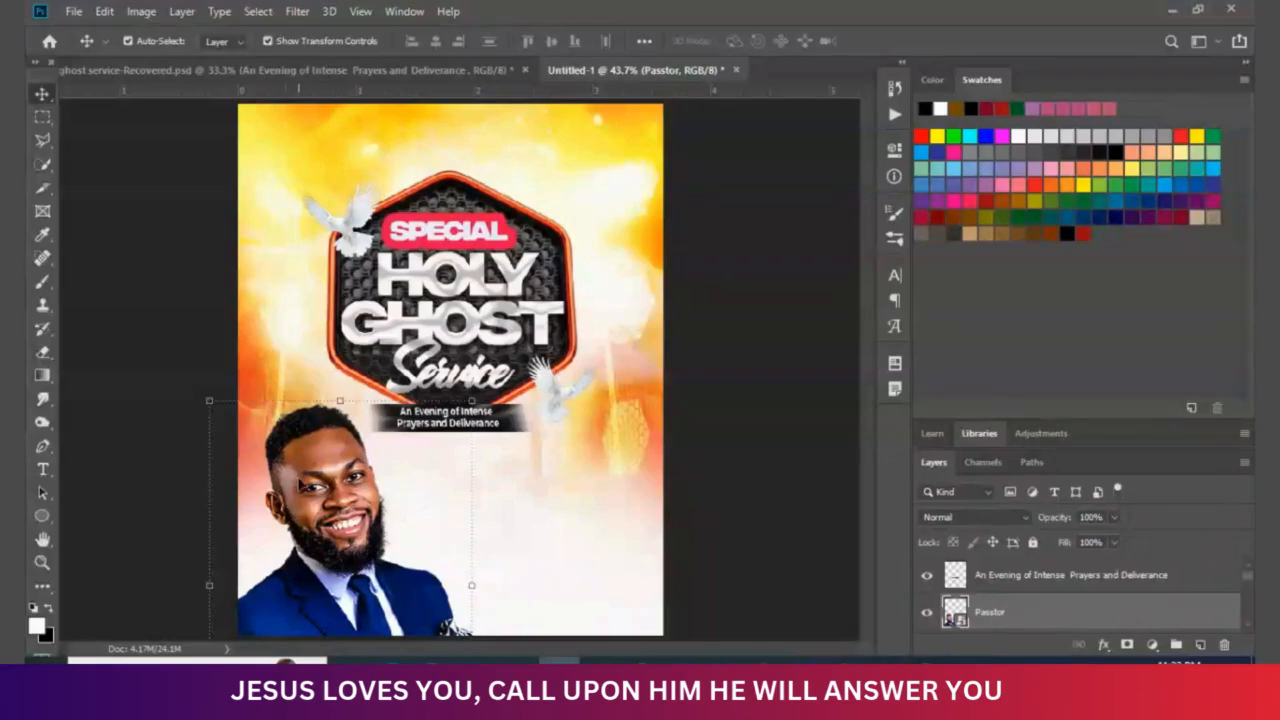
left_click_drag(304, 483, 314, 491)
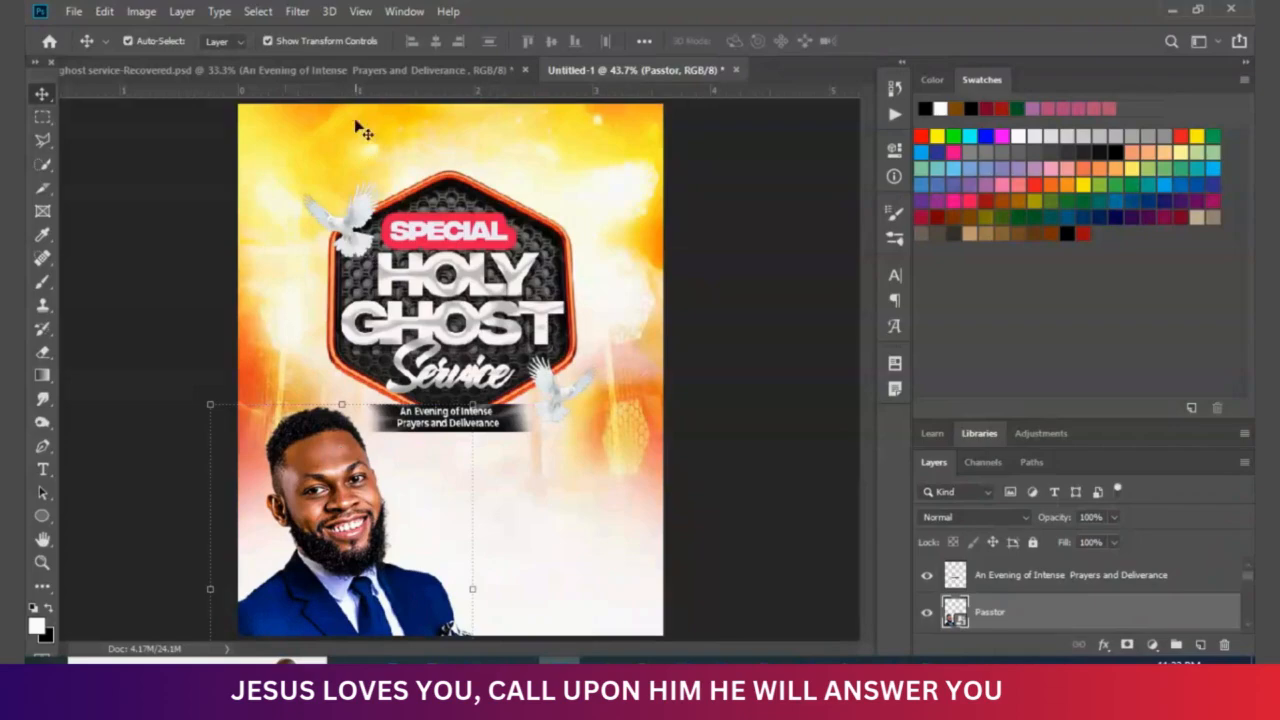
- Compare with the black-and-white portrait in the finished flyer and rasterize the Passtor layer in the new document
left_click(381, 70)
left_click(379, 508)
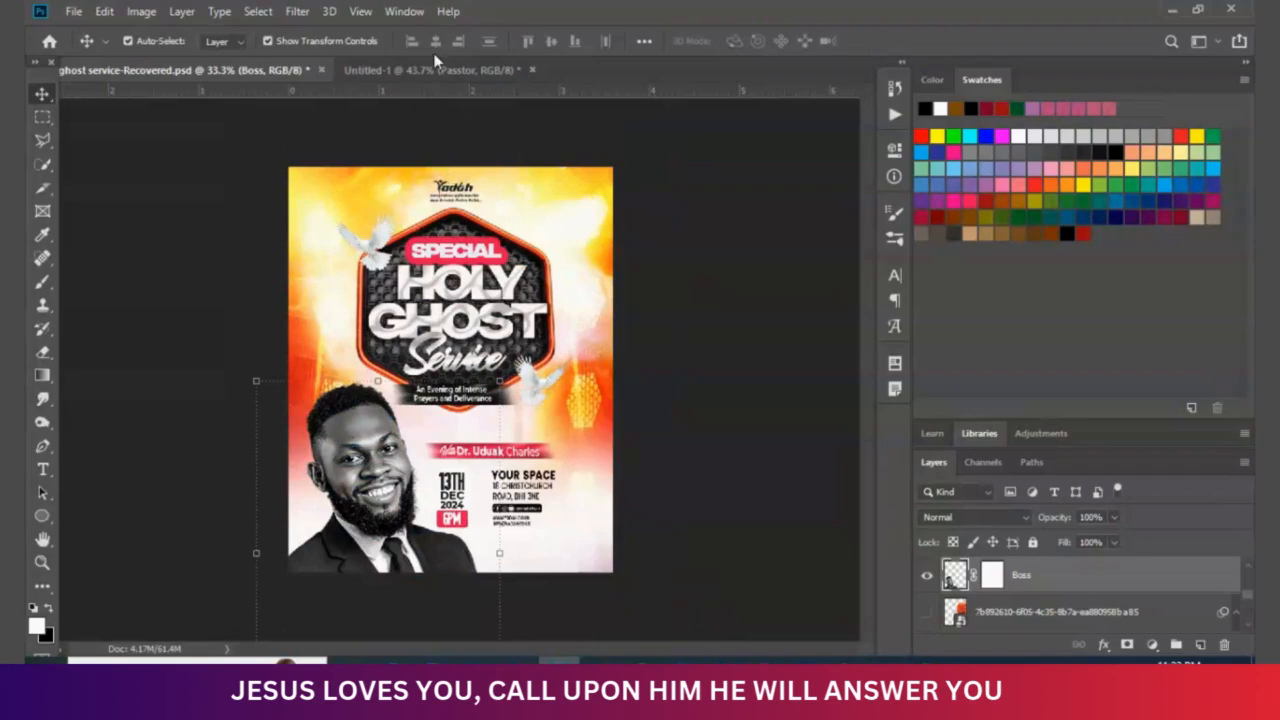
left_click(423, 72)
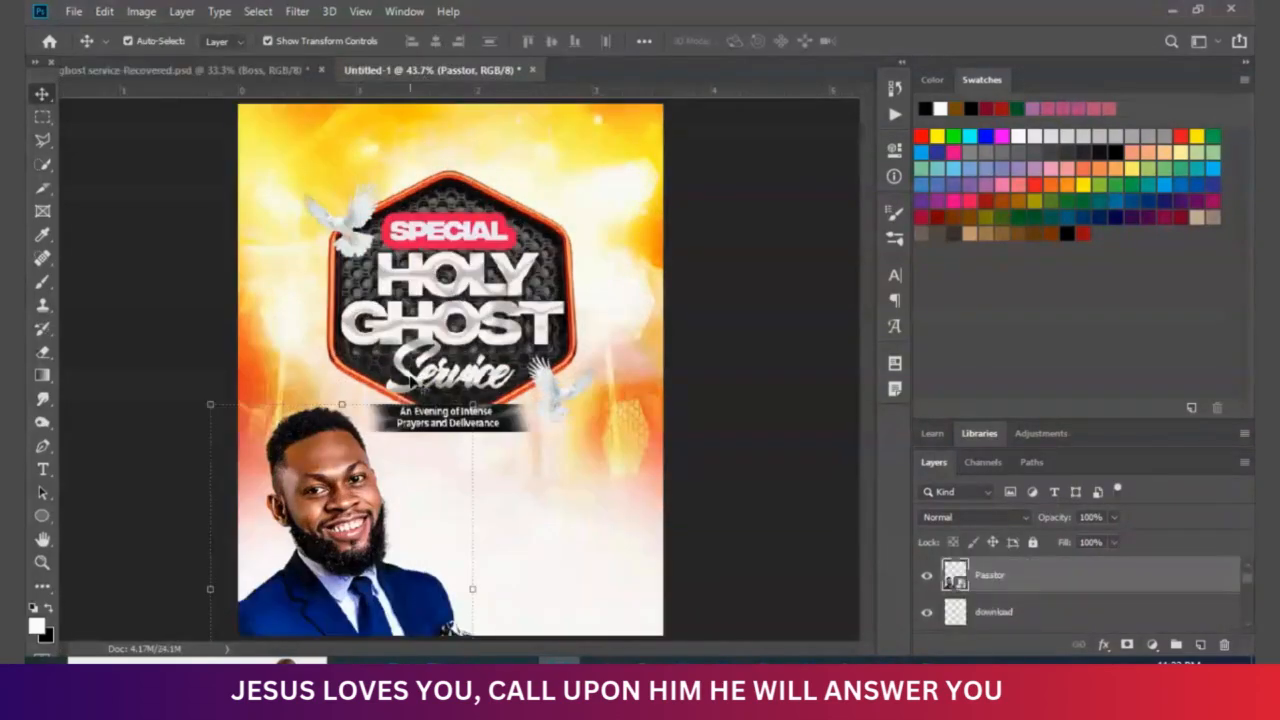
right_click(1021, 595)
left_click(877, 320)
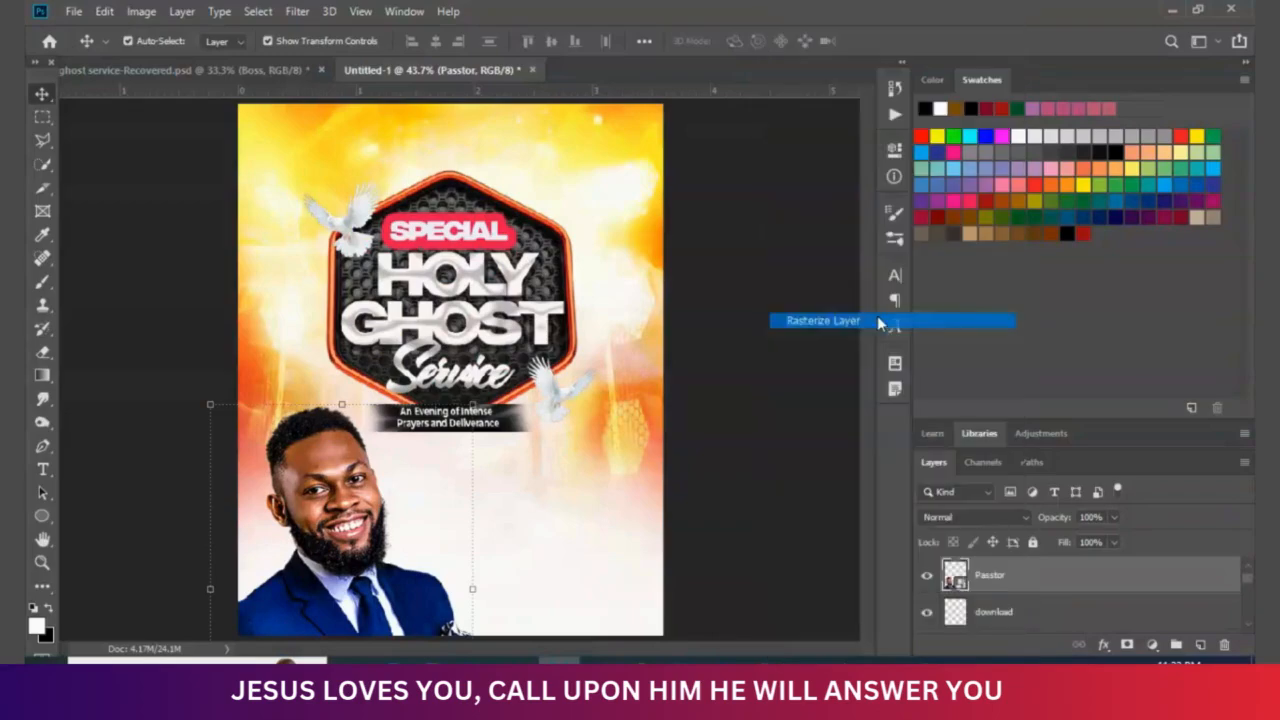
right_click(1080, 585)
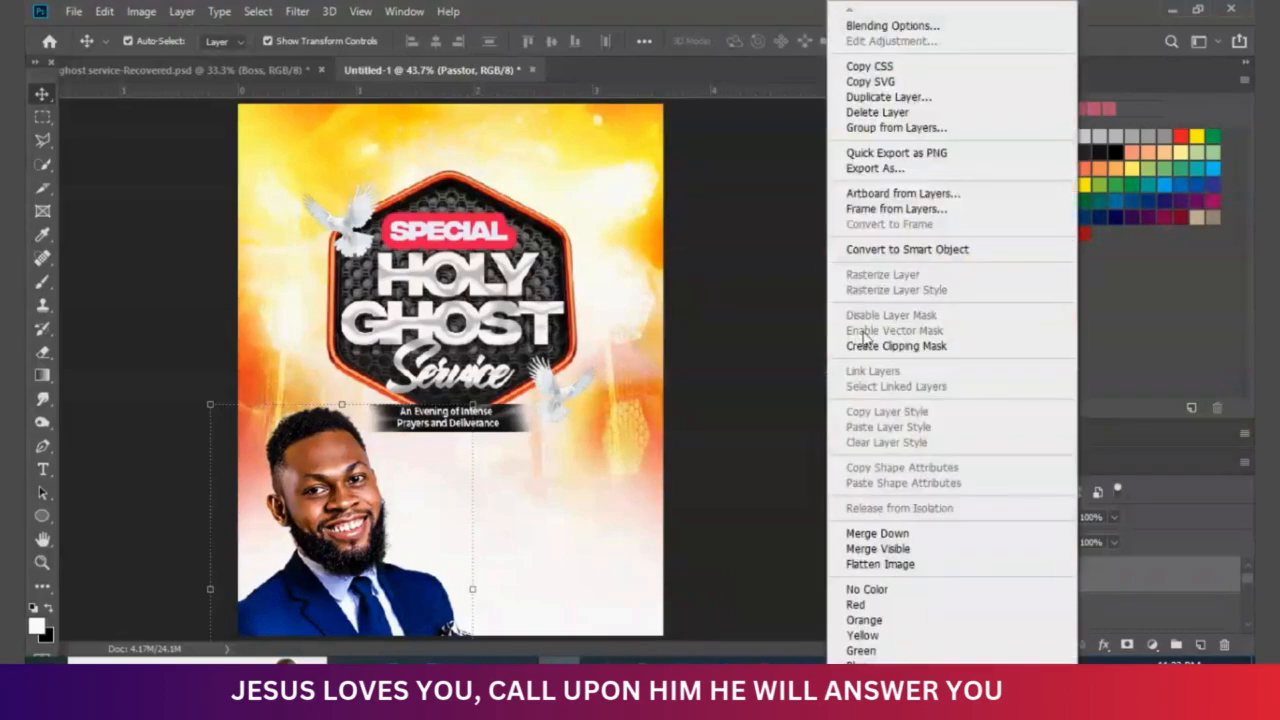
left_click(756, 478)
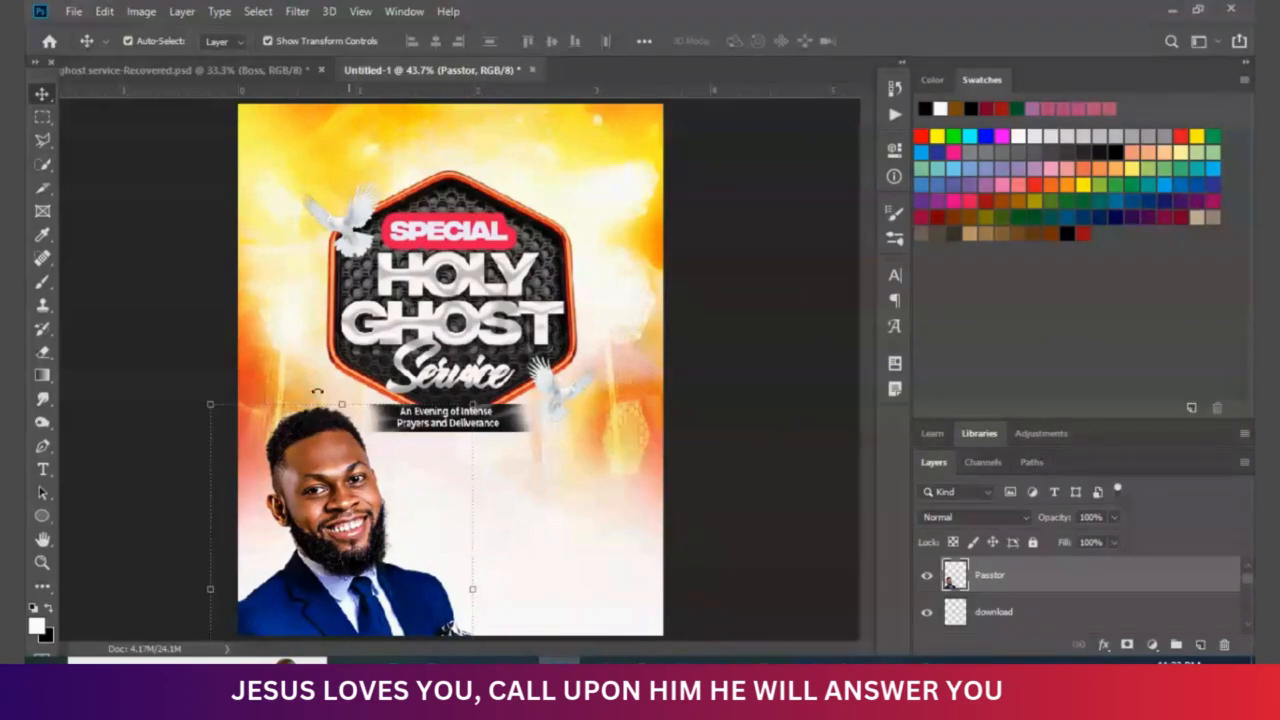
- Desaturate the pastor photo to black and white
left_click(138, 12)
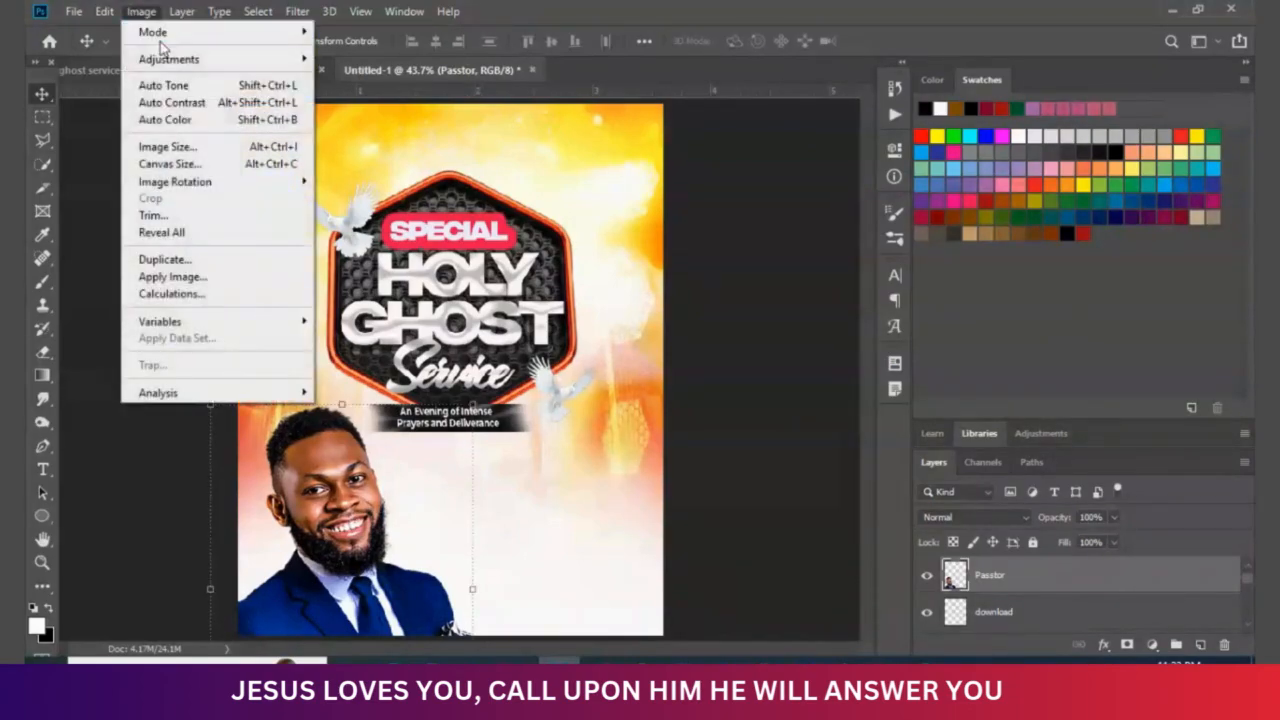
mouse_move(180, 60)
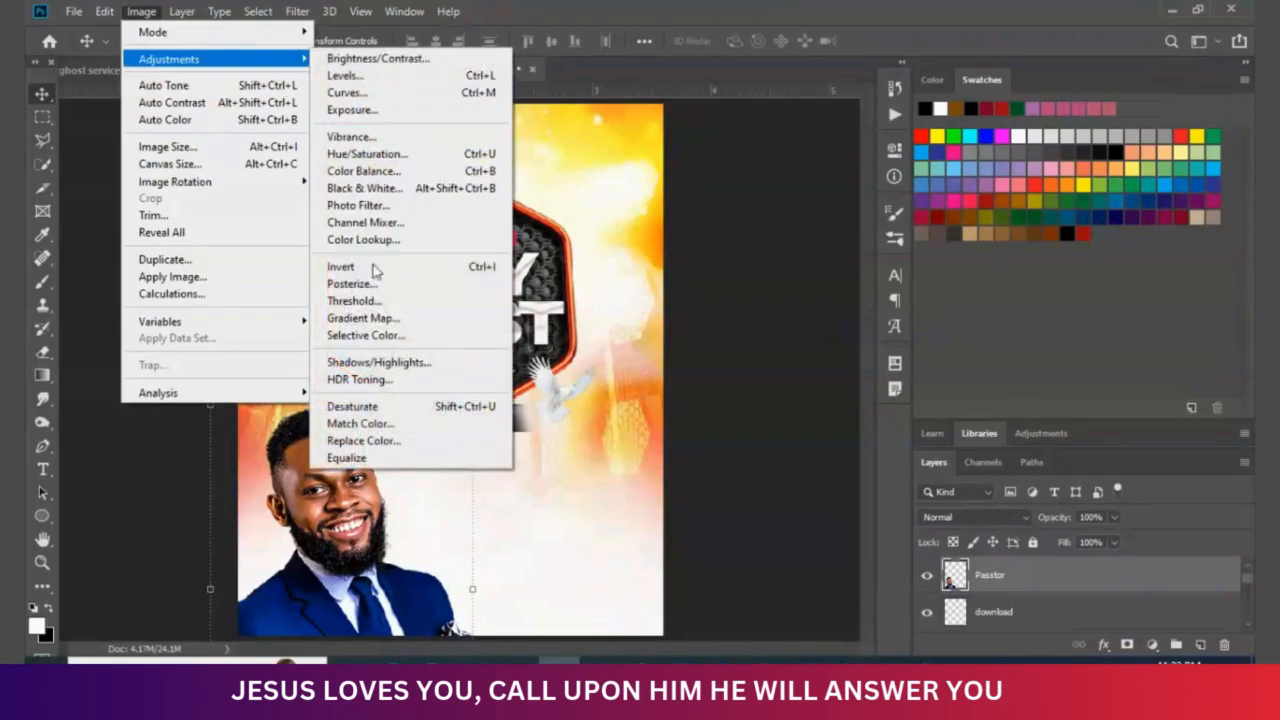
left_click(372, 409)
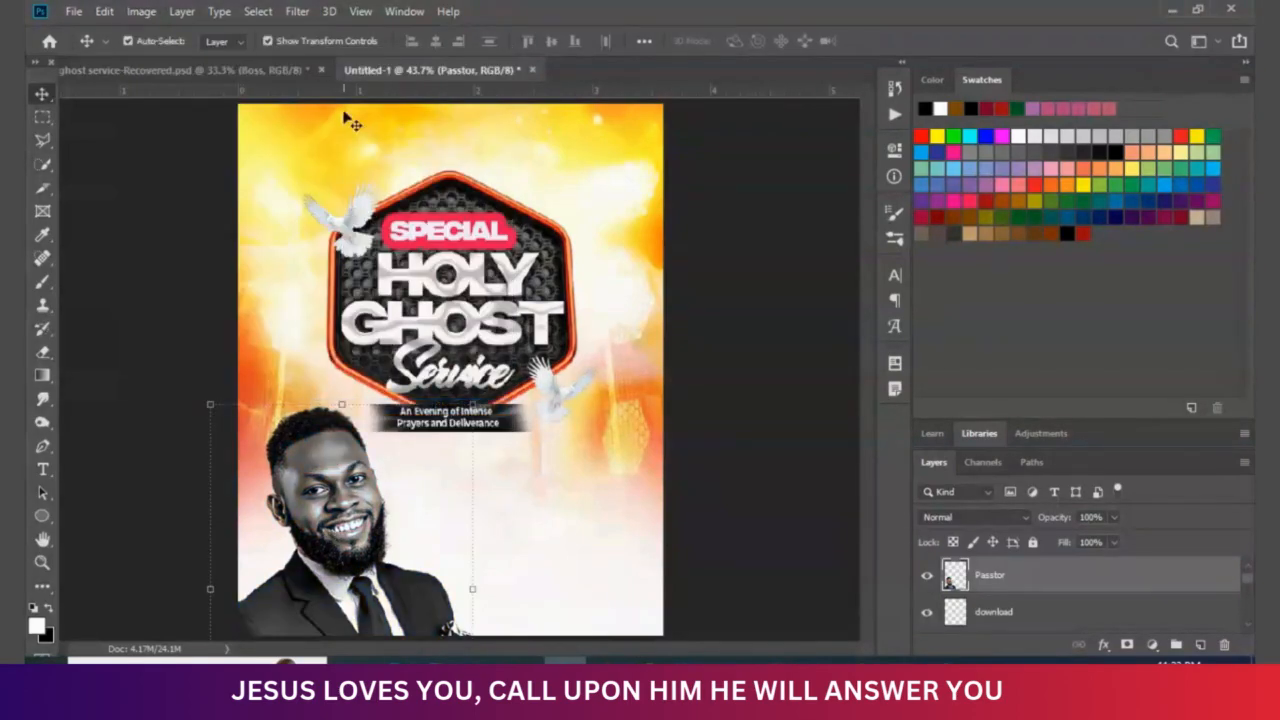
- Start a Camera Raw filter on the pastor photo and set Texture to +28 and Clarity to +26
left_click(300, 12)
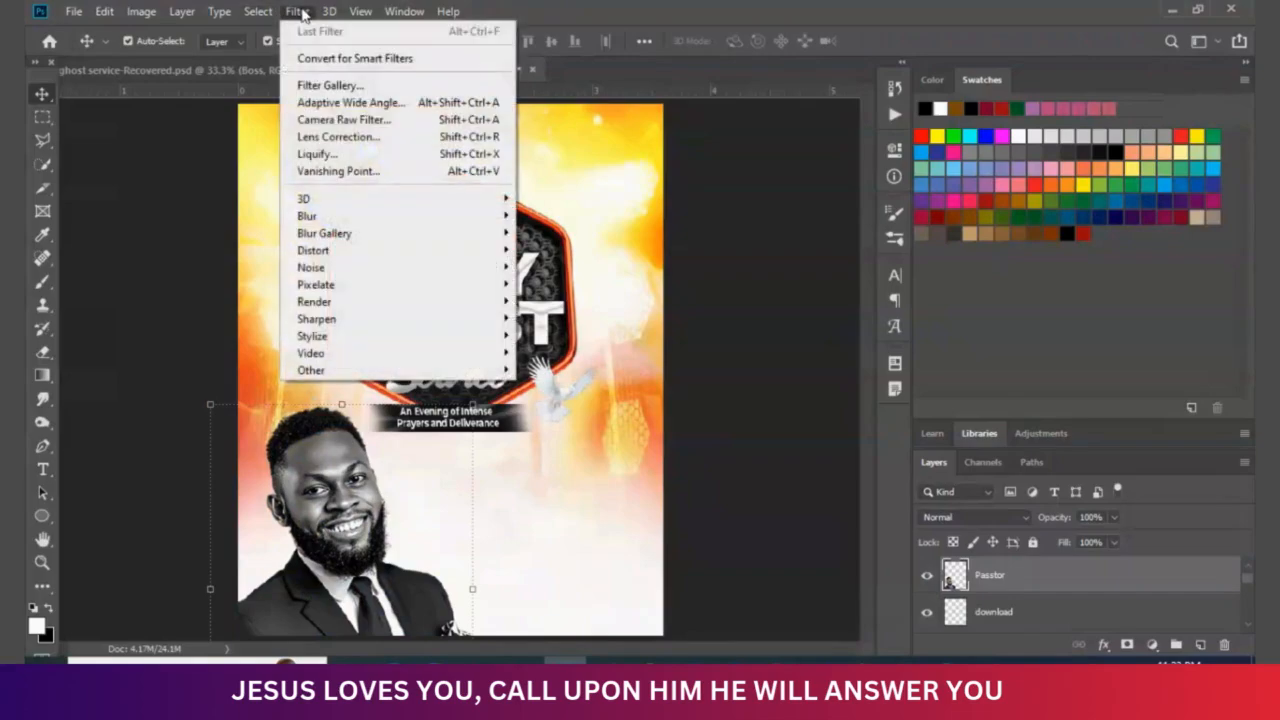
left_click(336, 120)
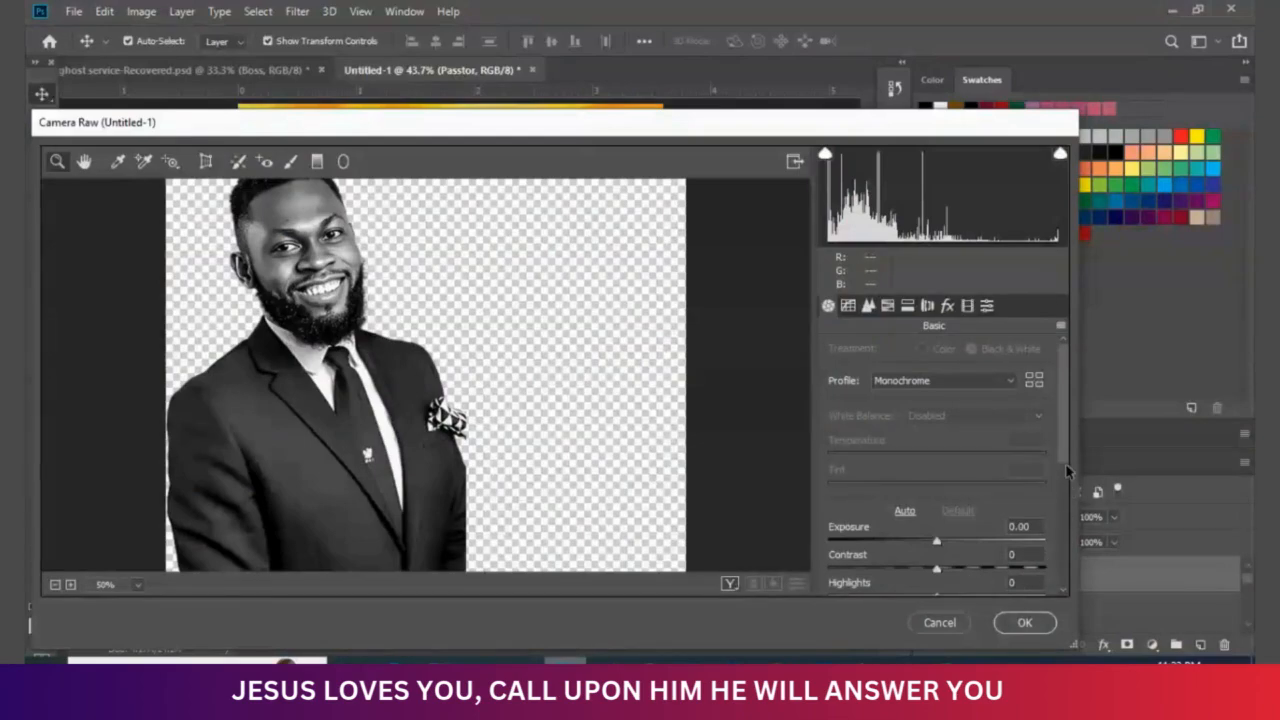
left_click_drag(1066, 445, 1064, 469)
left_click_drag(1063, 488, 1063, 551)
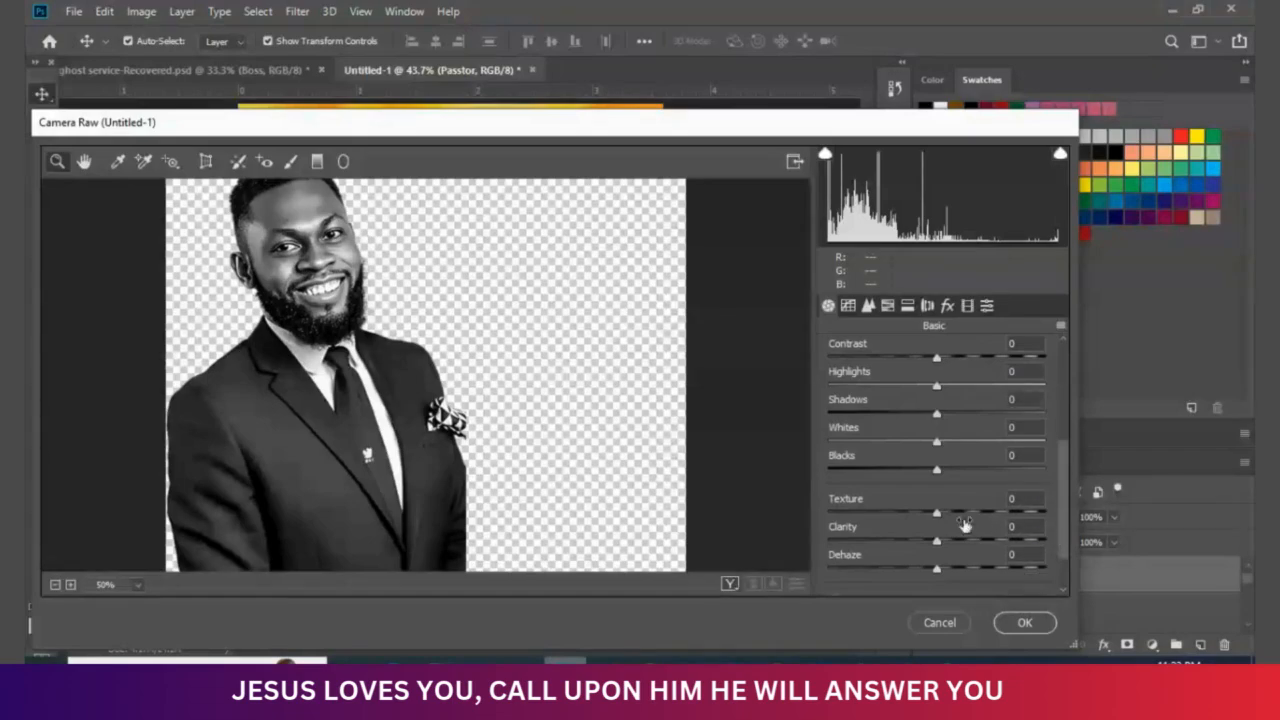
left_click(980, 513)
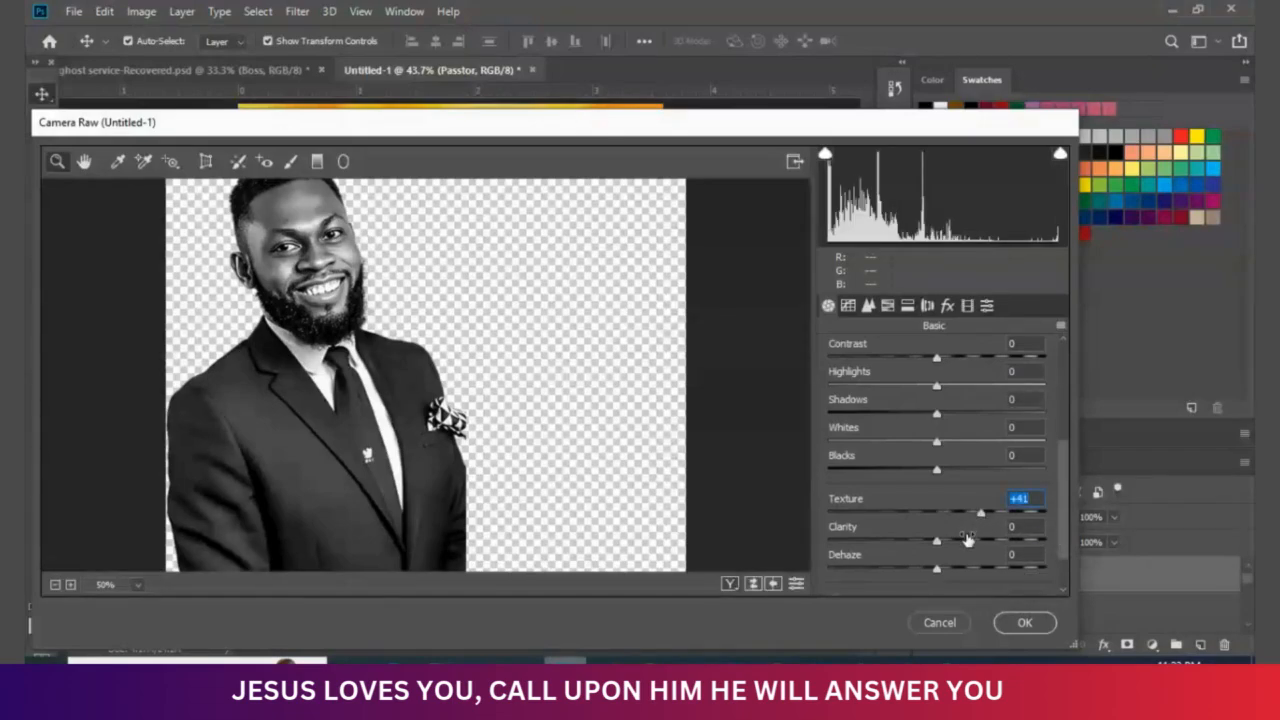
left_click(970, 552)
left_click(964, 541)
left_click(966, 513)
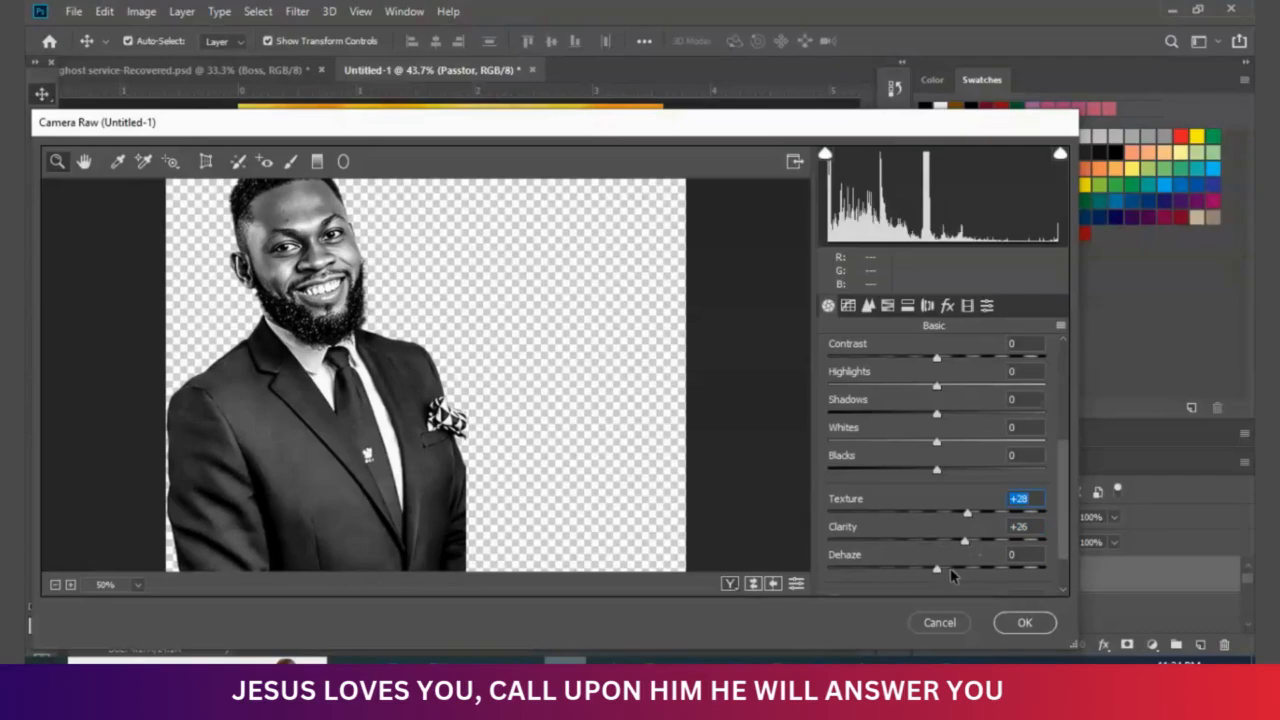
- Set Dehaze to +6 and Highlights to +27, and apply the Camera Raw filter to the pastor photo
left_click(950, 568)
left_click_drag(950, 569, 942, 569)
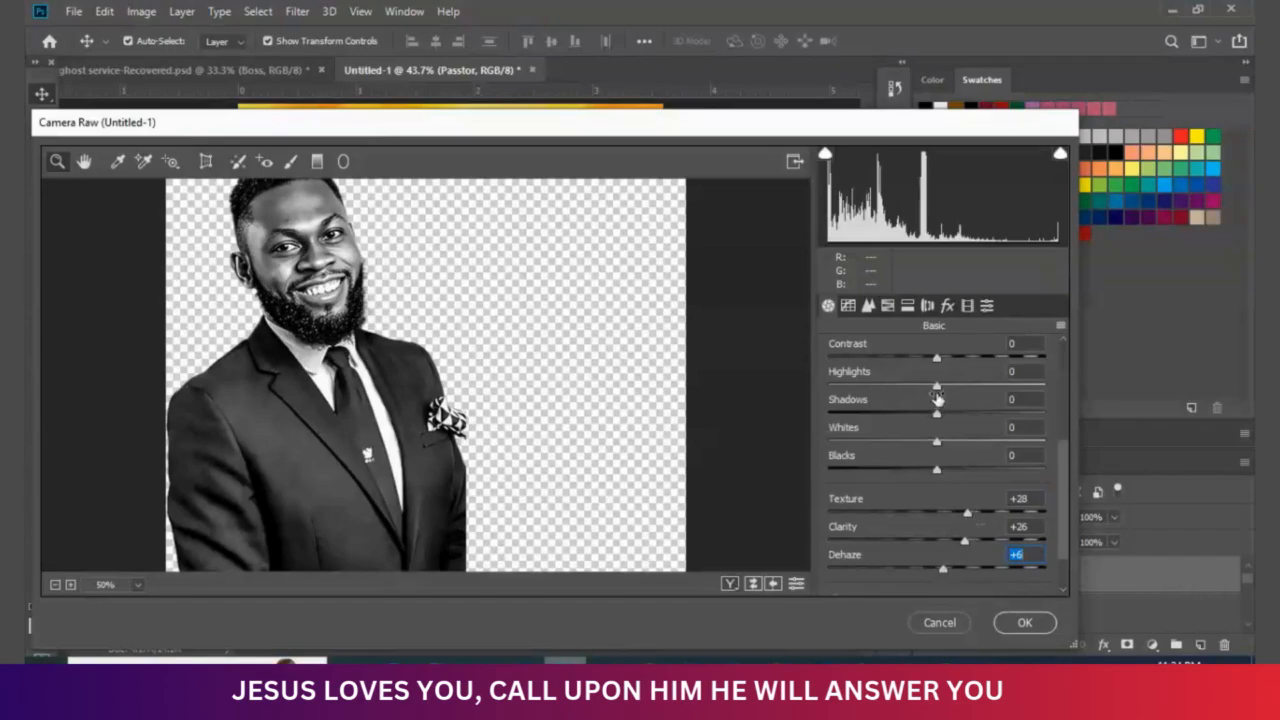
left_click_drag(950, 387, 964, 387)
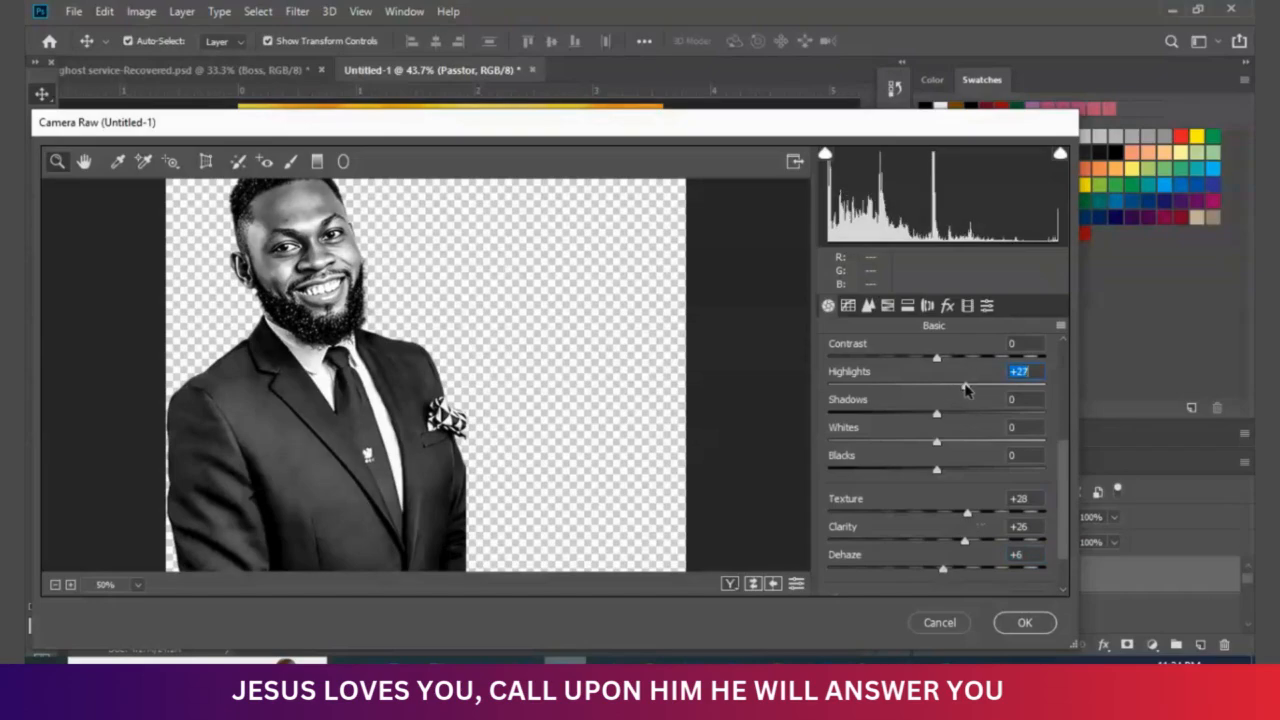
left_click(1030, 625)
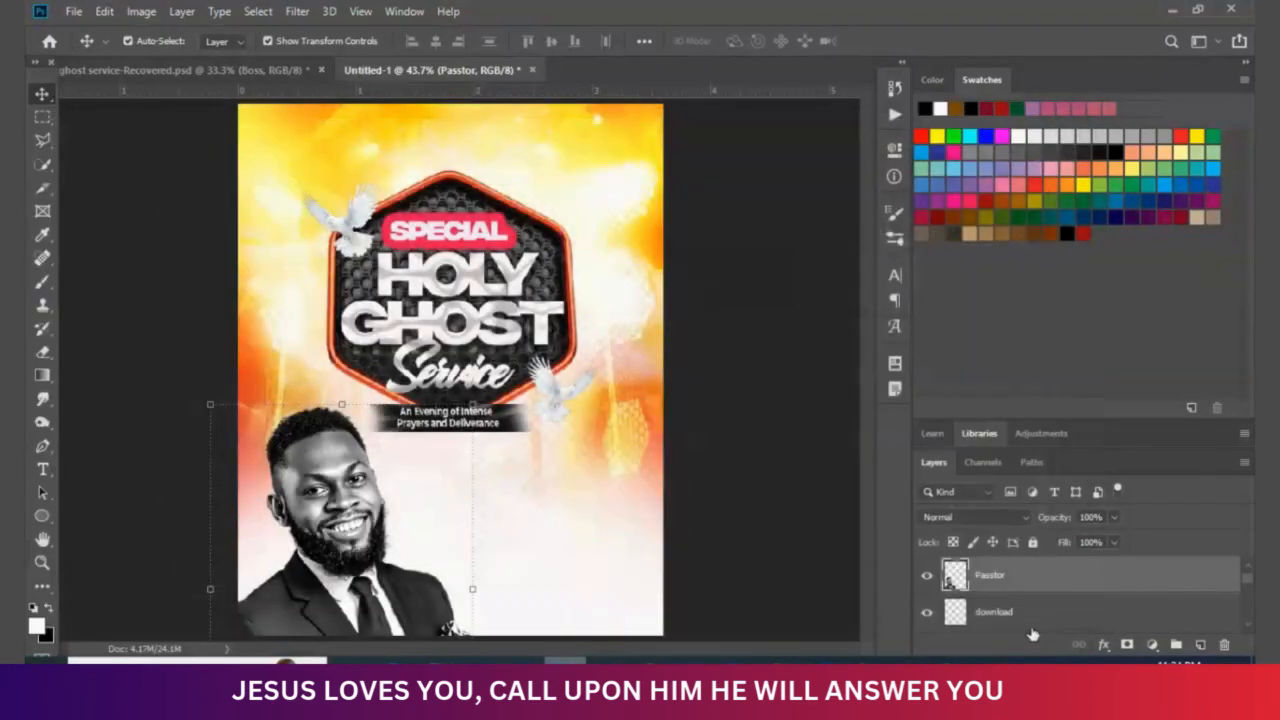
- Copy the speaker strip, date, 6PM badge, venue and contact details from the finished flyer into the new document beside the pastor photo
left_click(162, 330)
left_click(346, 602)
left_click(235, 74)
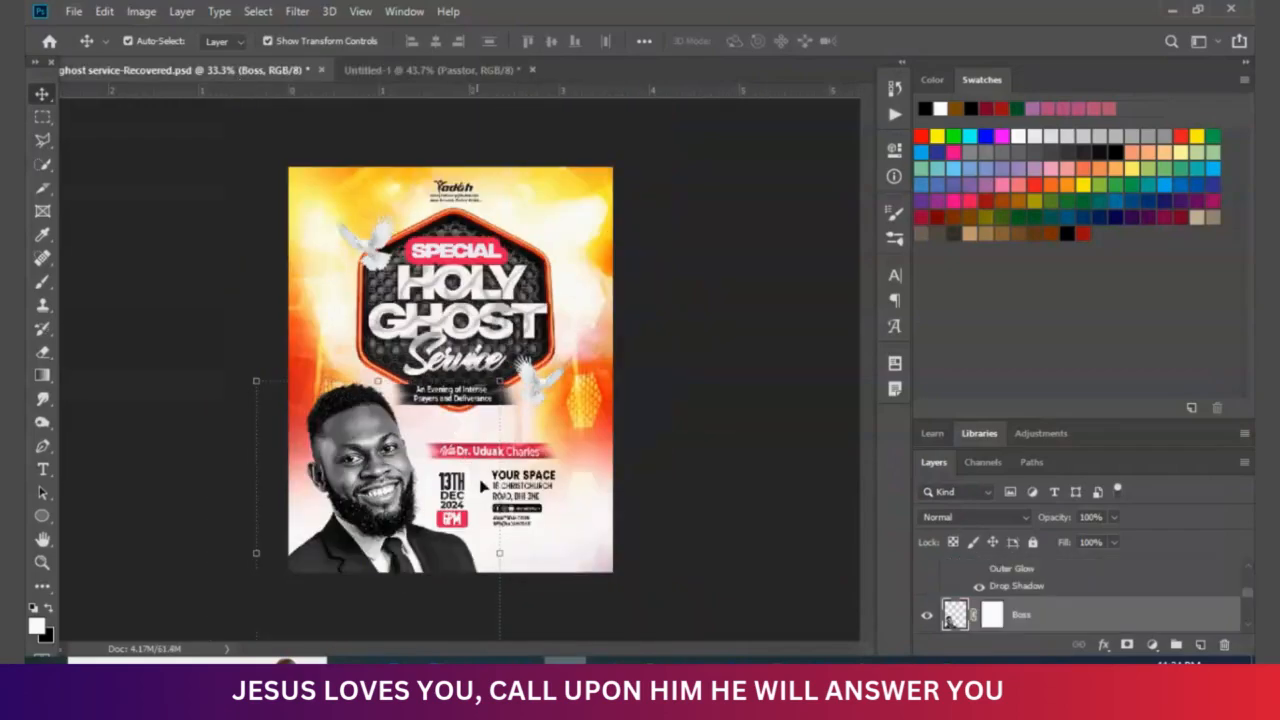
left_click(694, 474)
left_click(487, 457)
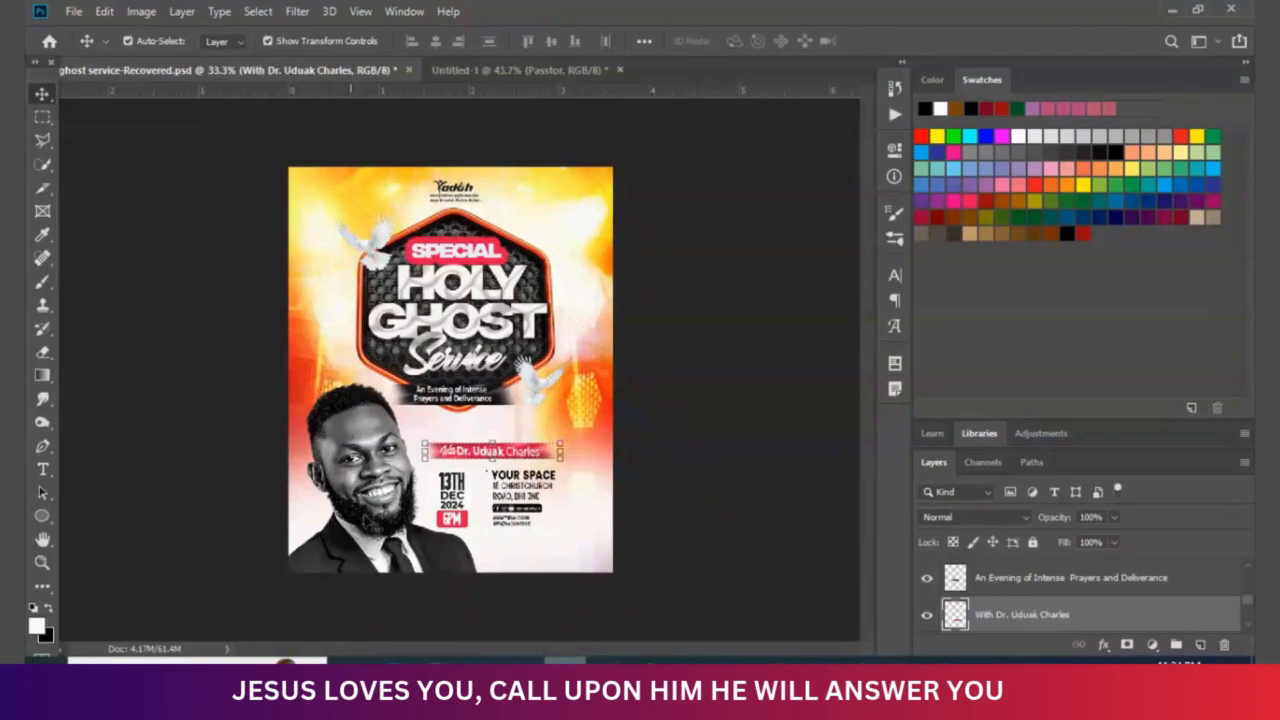
left_click(524, 528)
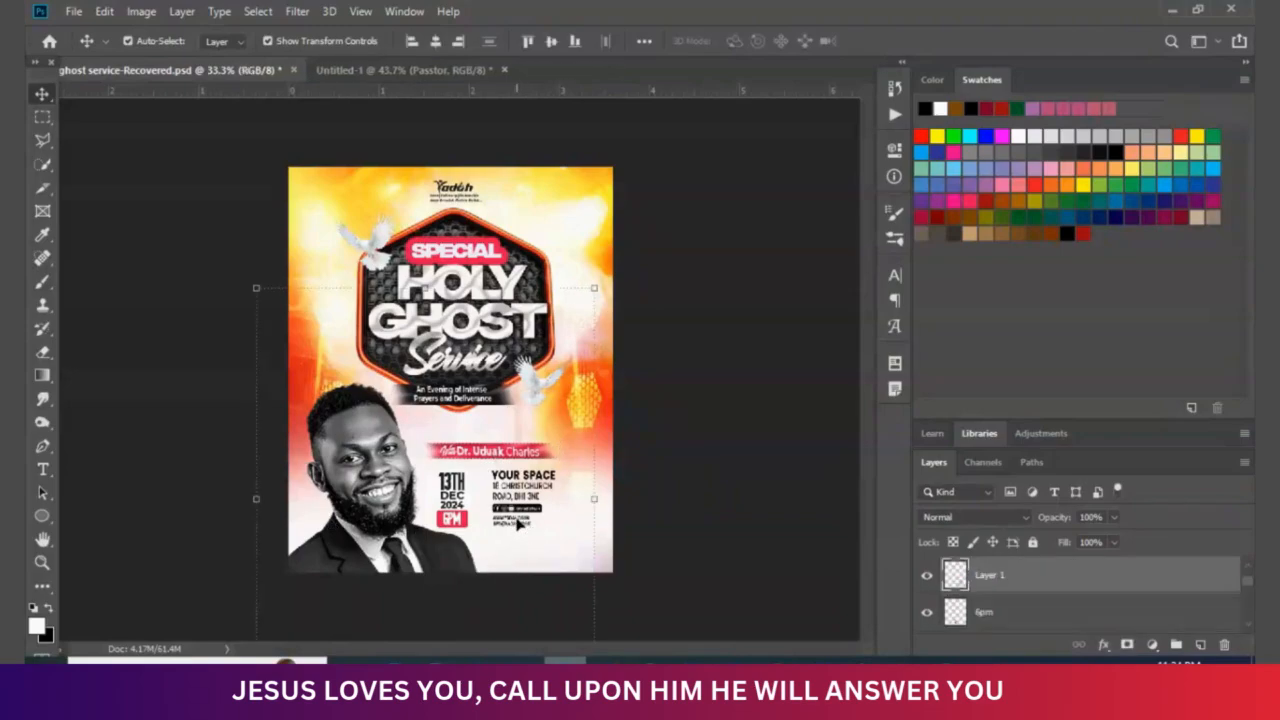
left_click(451, 458, "shift")
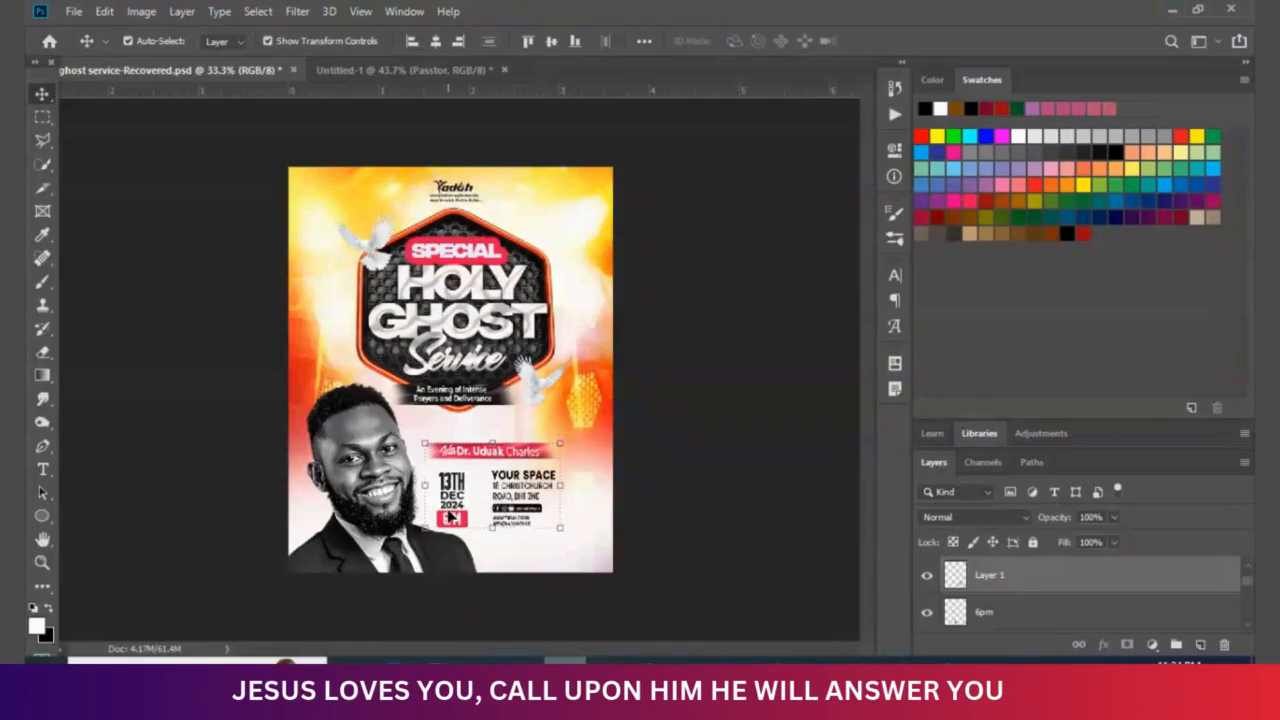
left_click_drag(451, 517, 475, 528)
left_click_drag(318, 391, 305, 390)
left_click(750, 446)
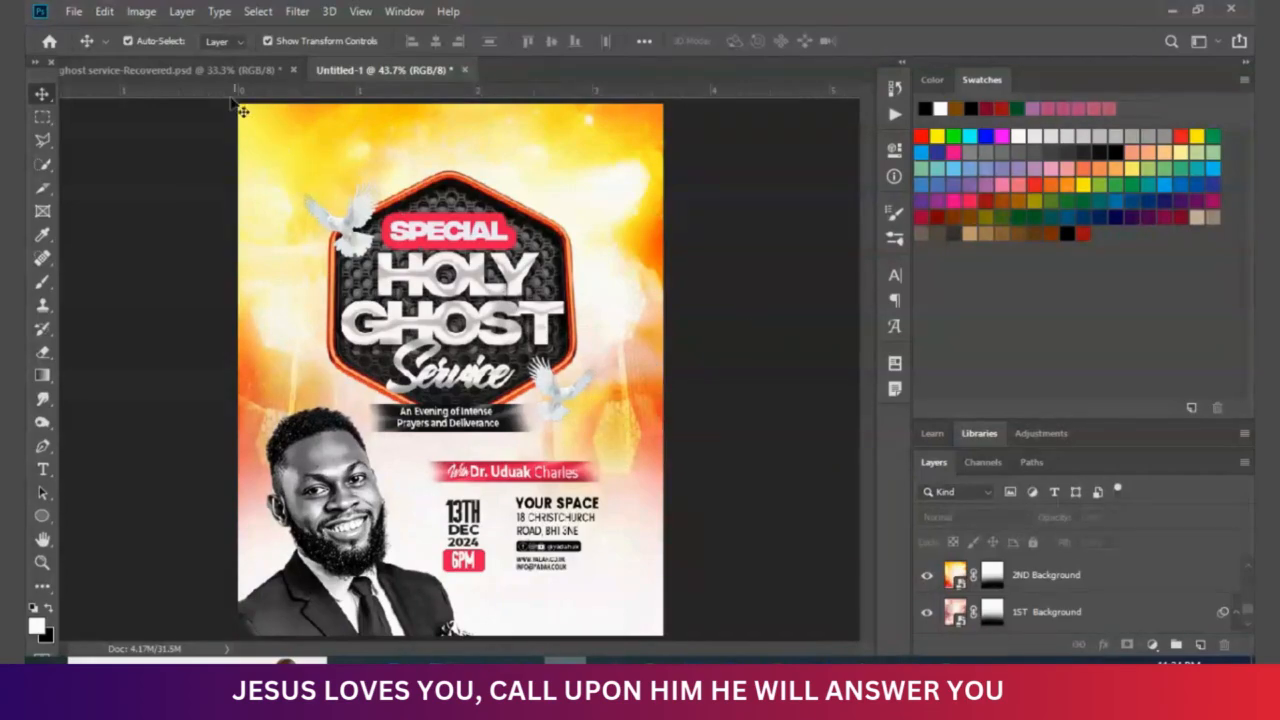
- Copy the Yadah logo from the finished flyer into the new document, centred above the hexagon
left_click(218, 71)
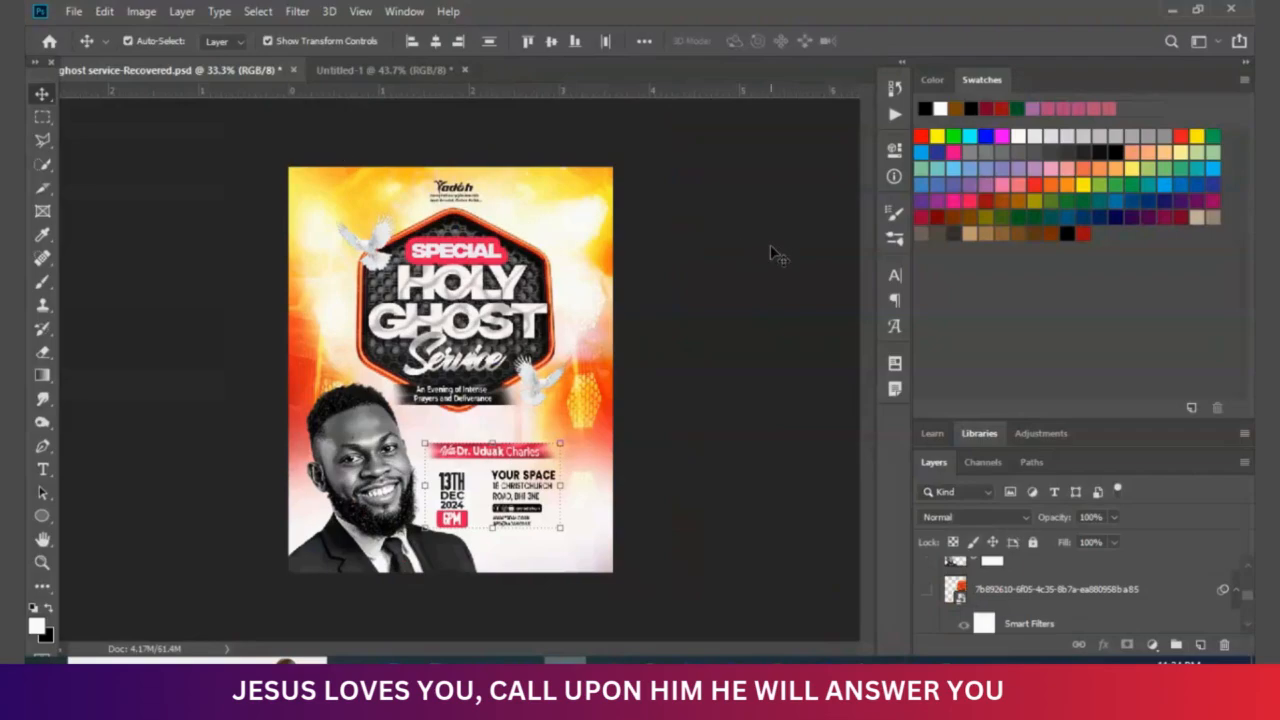
left_click(467, 192)
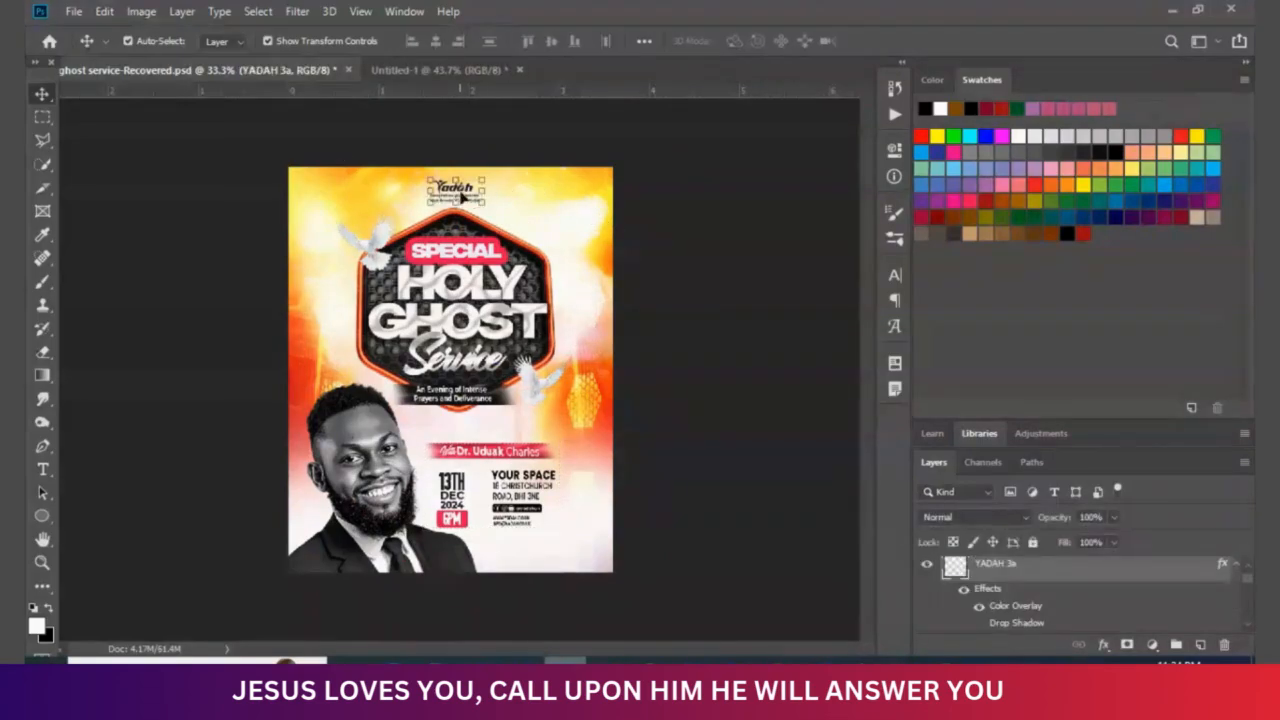
left_click_drag(467, 190, 452, 143)
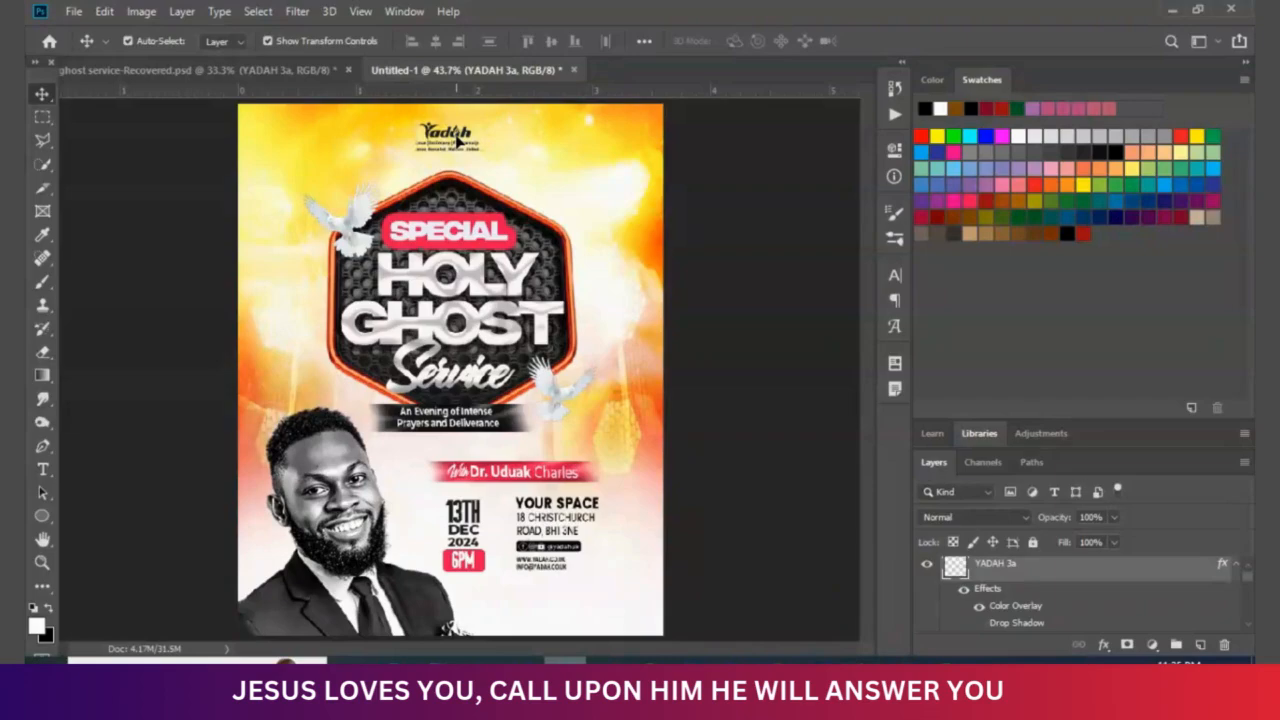
left_click(797, 471)
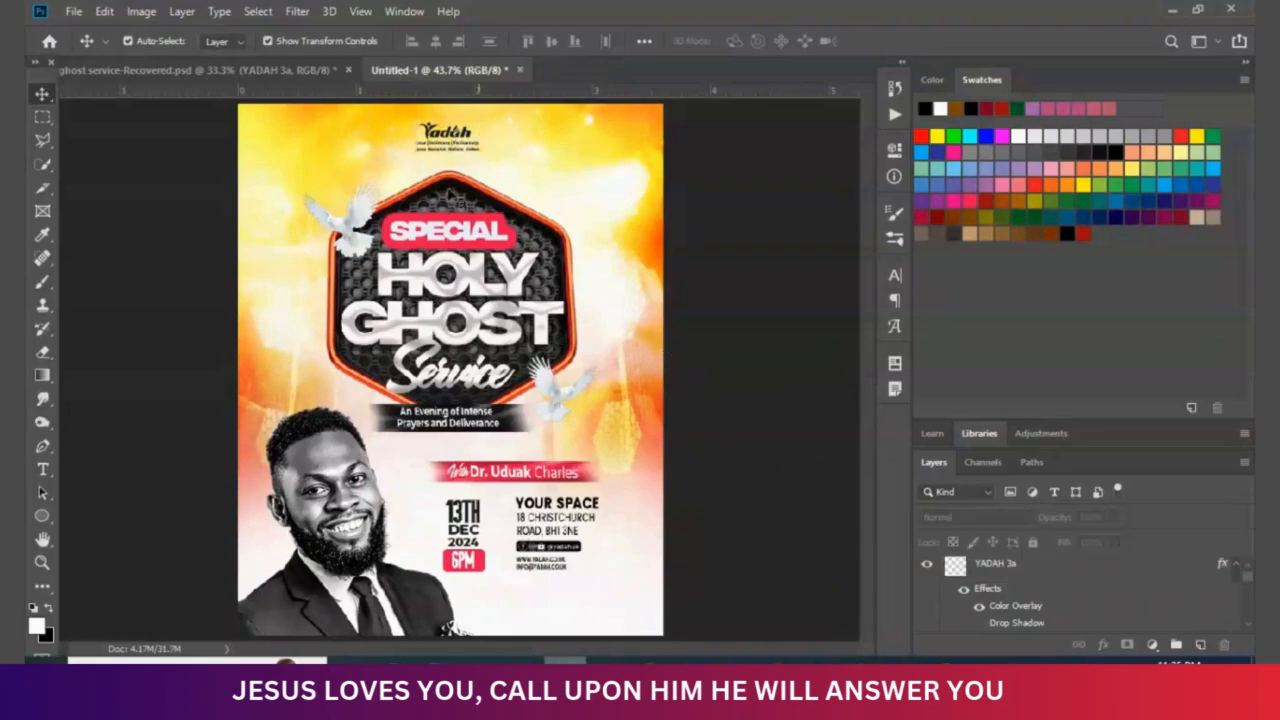
left_click(264, 79)
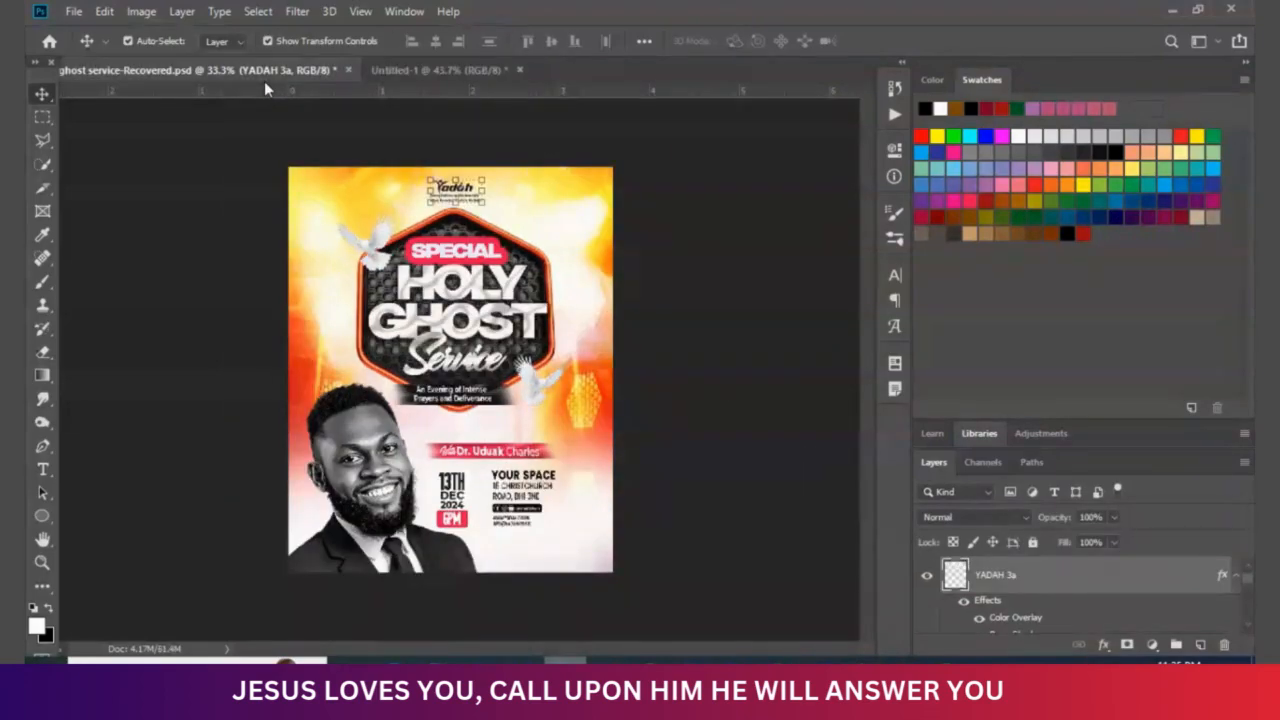
left_click(426, 69)
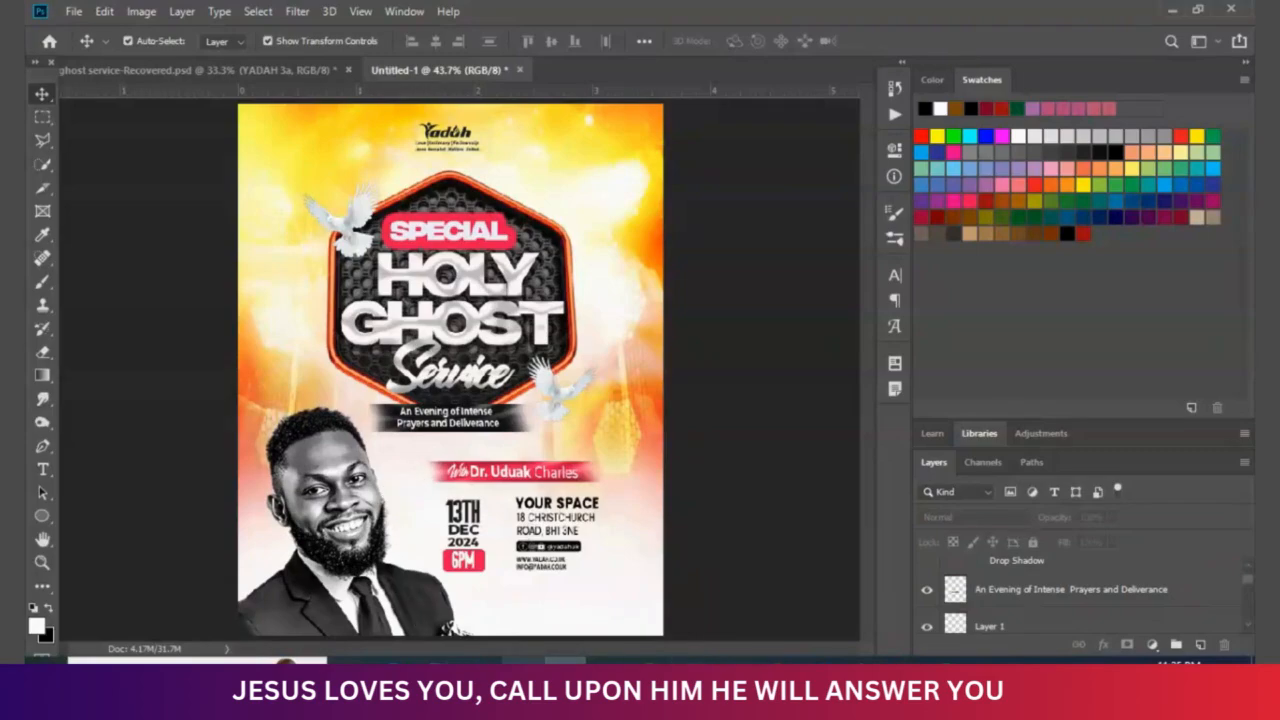
mouse_move(776, 692)
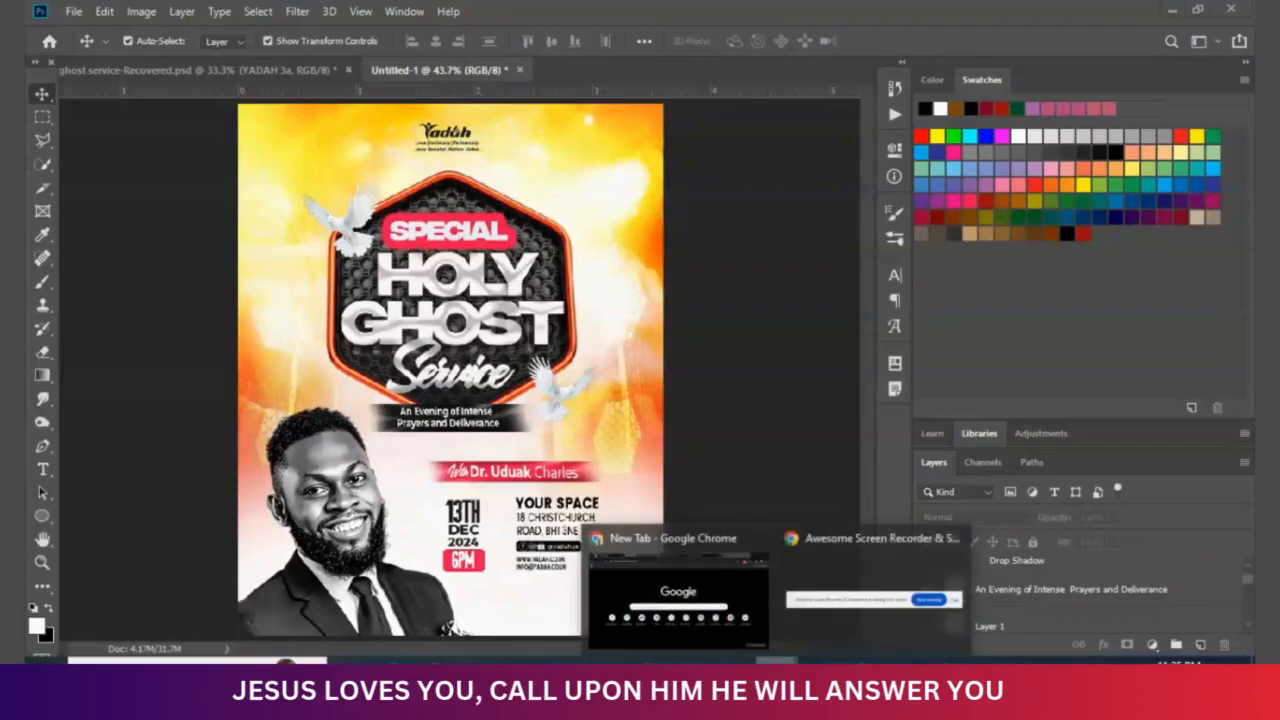